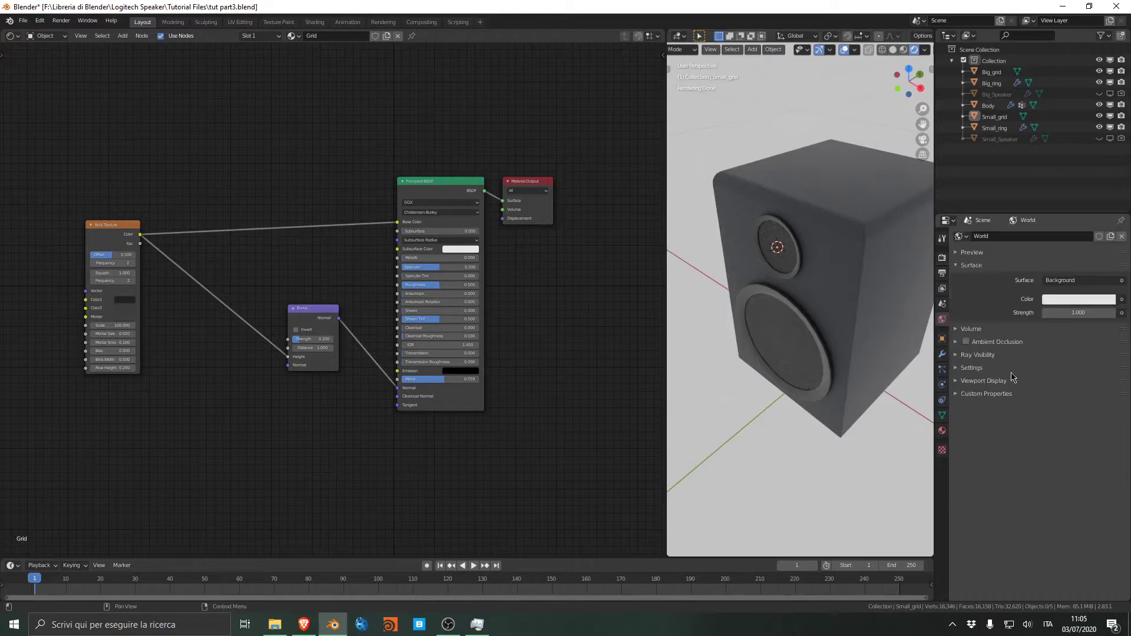
Set the world background colour to black and save the file
click(1092, 302)
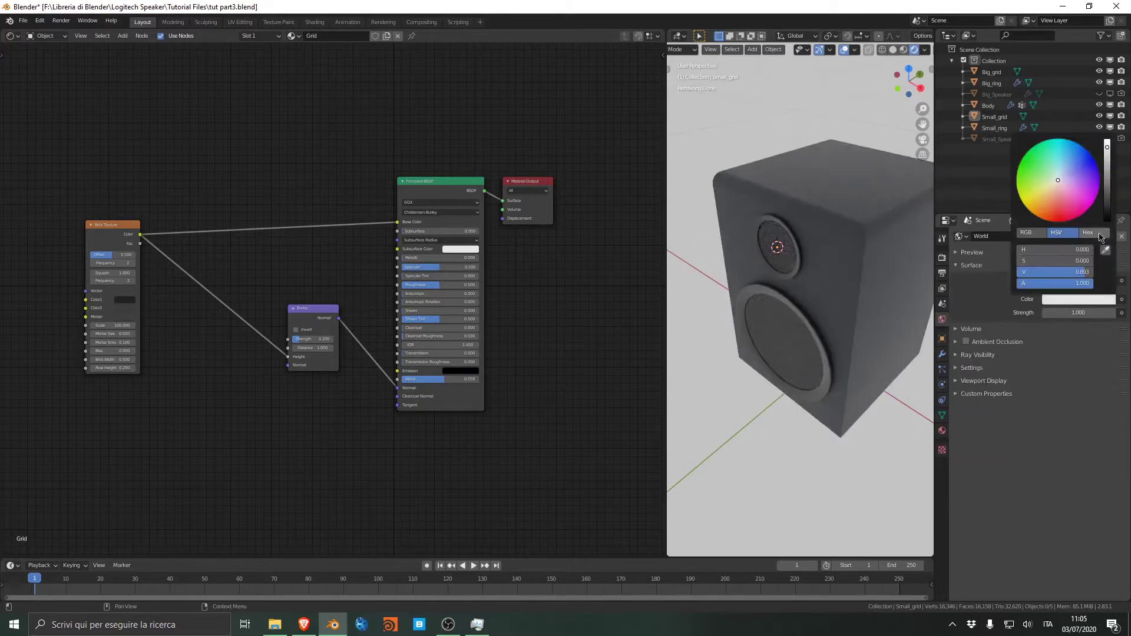
drag(1108, 163, 1107, 227)
scroll(757, 375, down, 2)
middle_drag(756, 376, 801, 331)
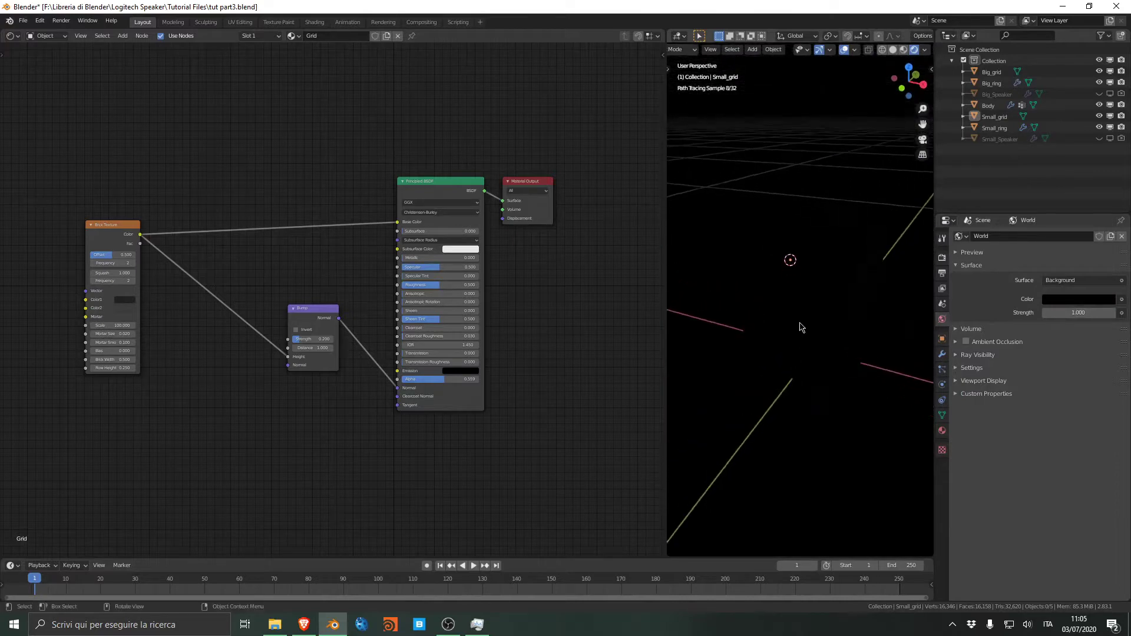
key(ctrl+s)
Turn the shader editor area into a 3D viewport and hide its sidebar
drag(1003, 166, 986, 73)
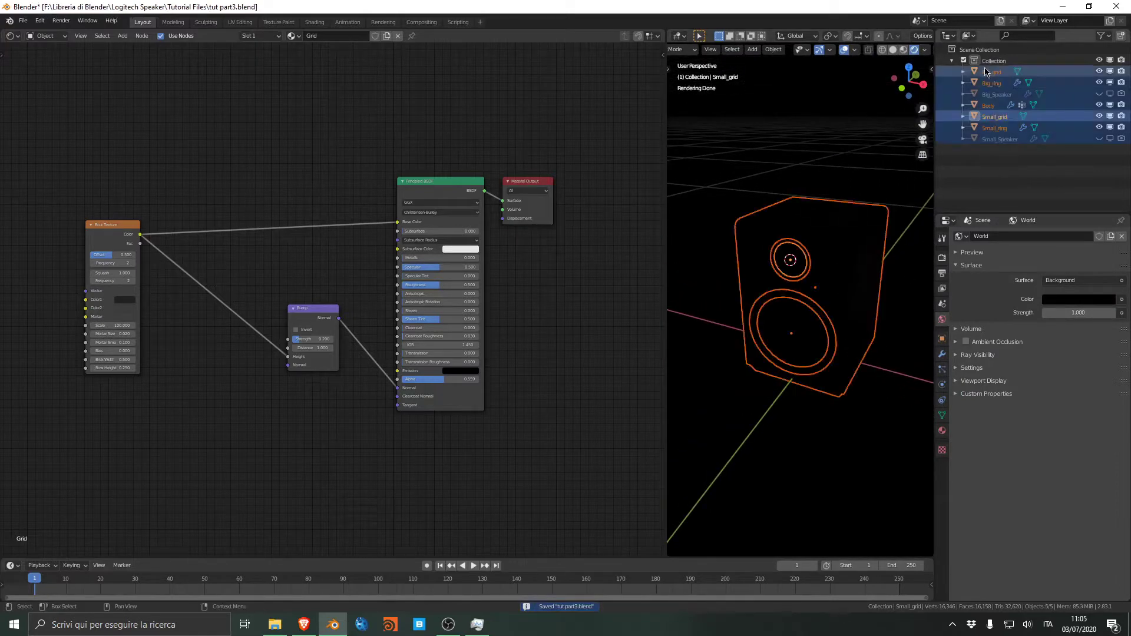
click(1012, 194)
click(12, 36)
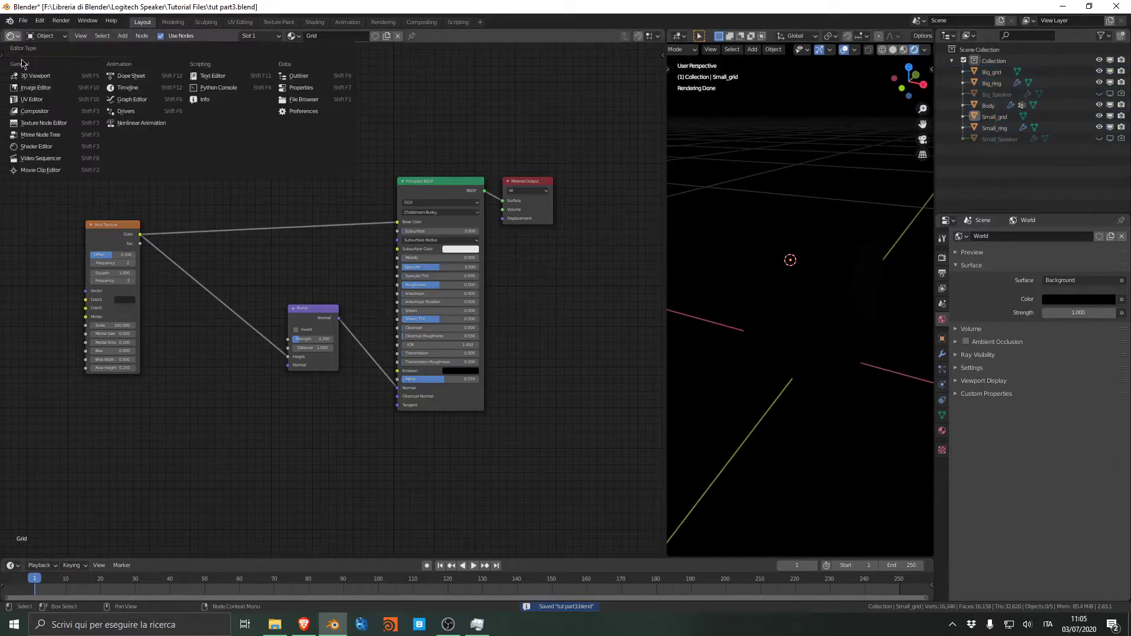
click(42, 78)
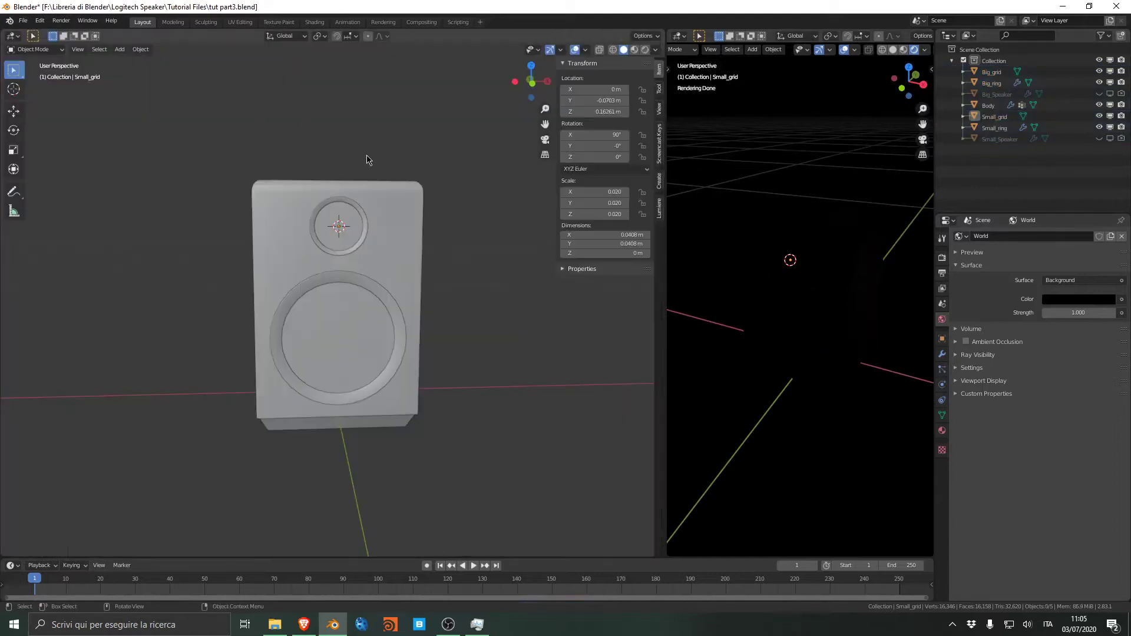
key(n)
middle_drag(434, 139, 407, 176)
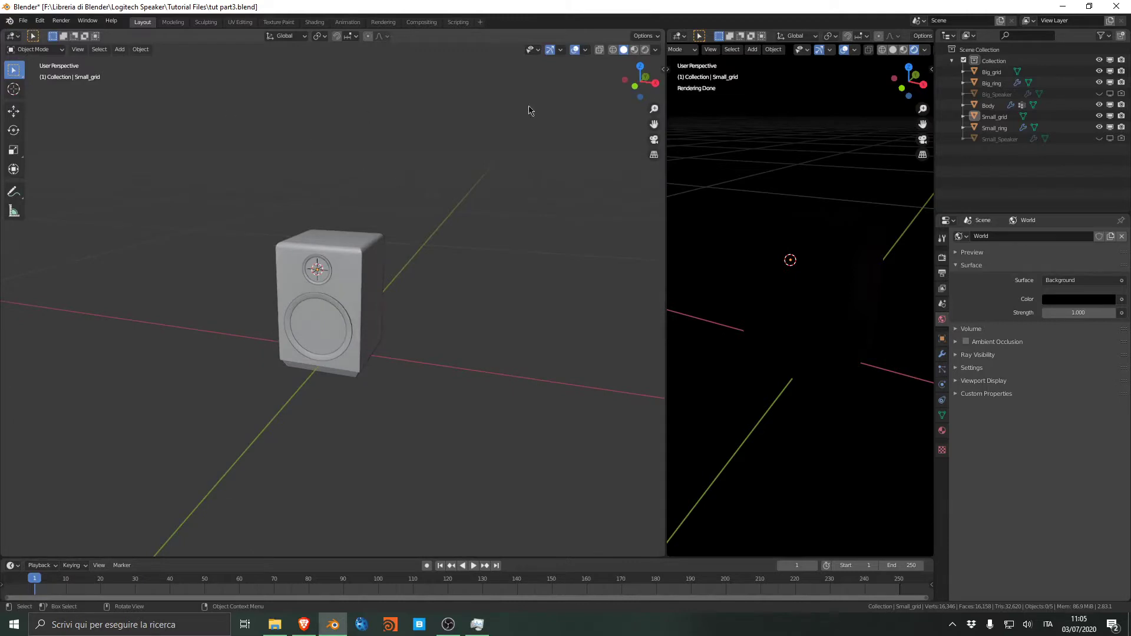
Turn on the Screencast Keys display in the large 3D viewport and hide the sidebar again
key(n)
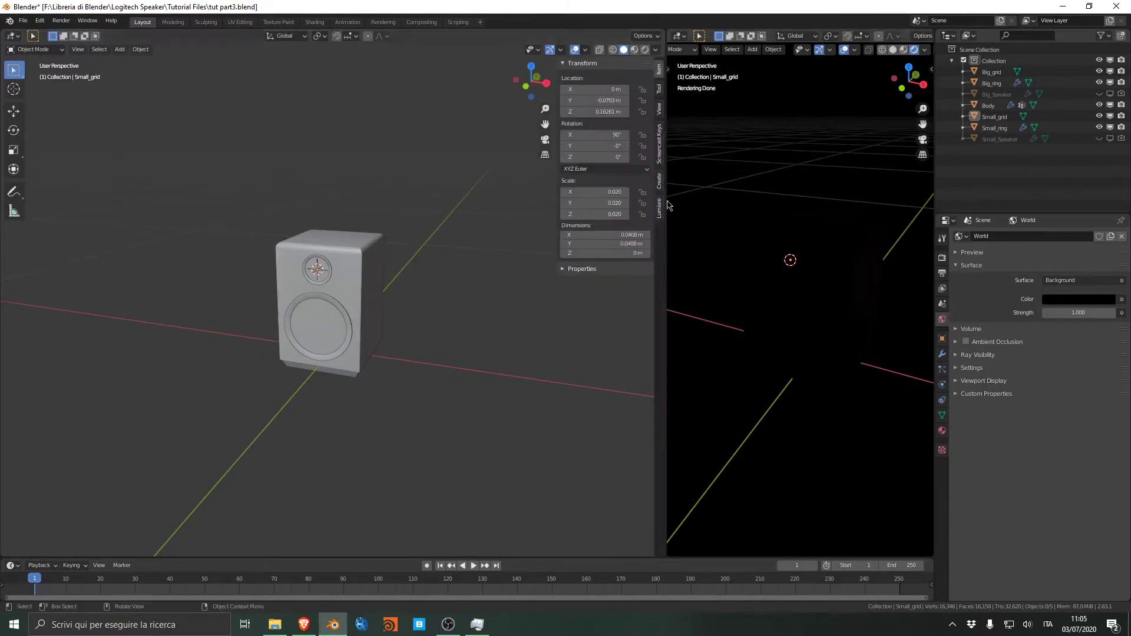
click(657, 139)
key(n)
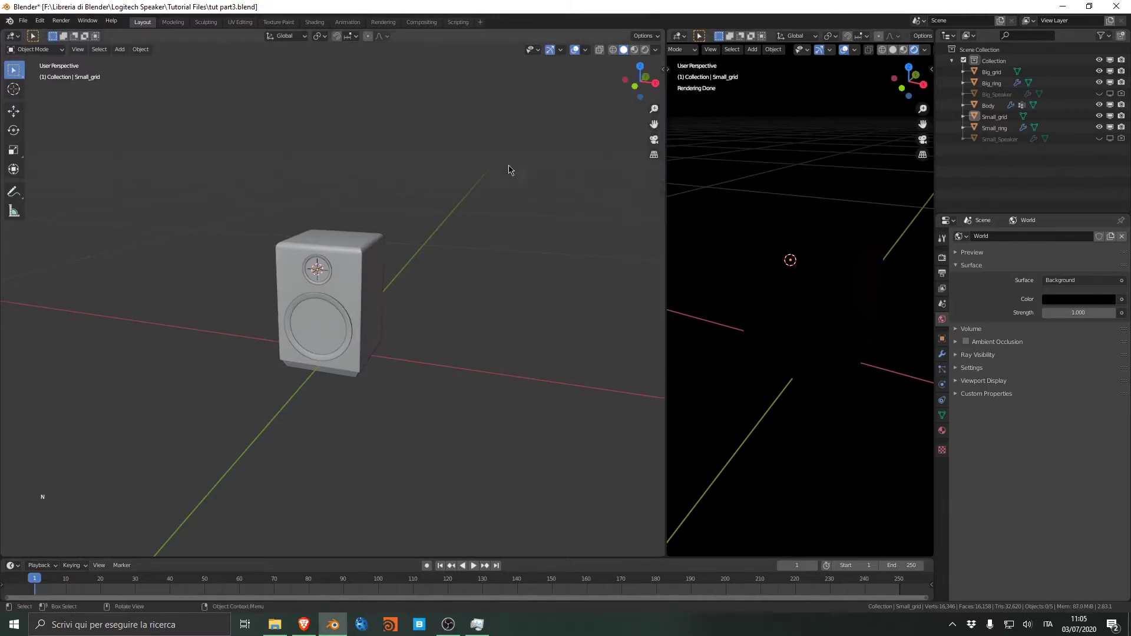
Select the Body and examine the speaker's slanted base in the front and right orthographic views
scroll(486, 251, up, 6)
shift+middle_drag(448, 231, 418, 202)
scroll(494, 235, down, 2)
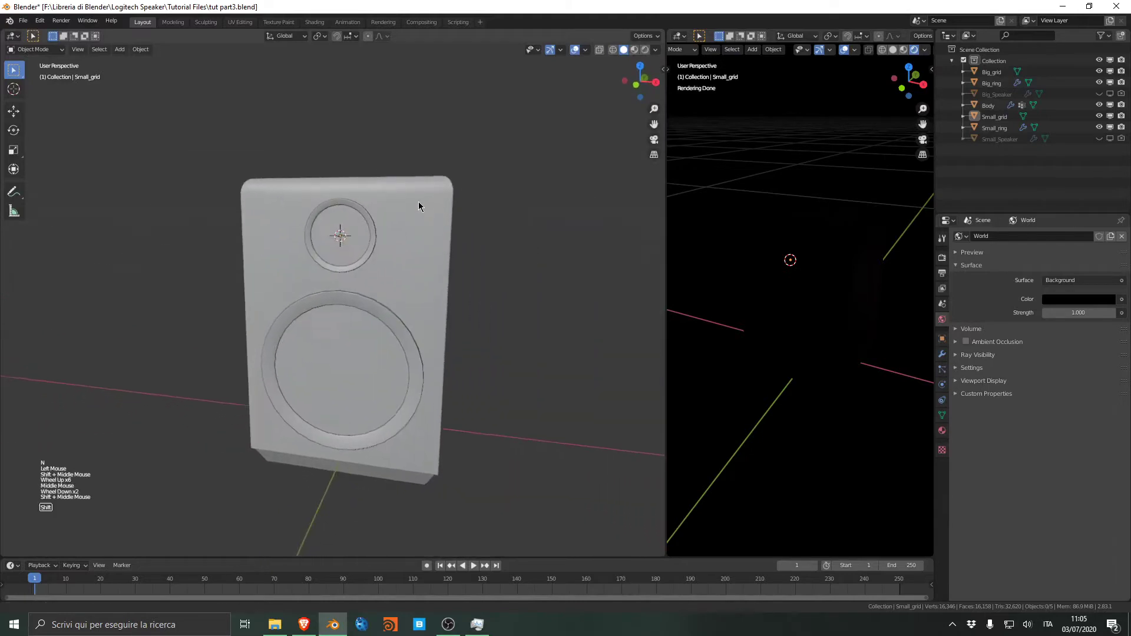
click(411, 219)
click(497, 265)
middle_drag(457, 295, 402, 274)
key(KP_1)
scroll(399, 310, up, 1)
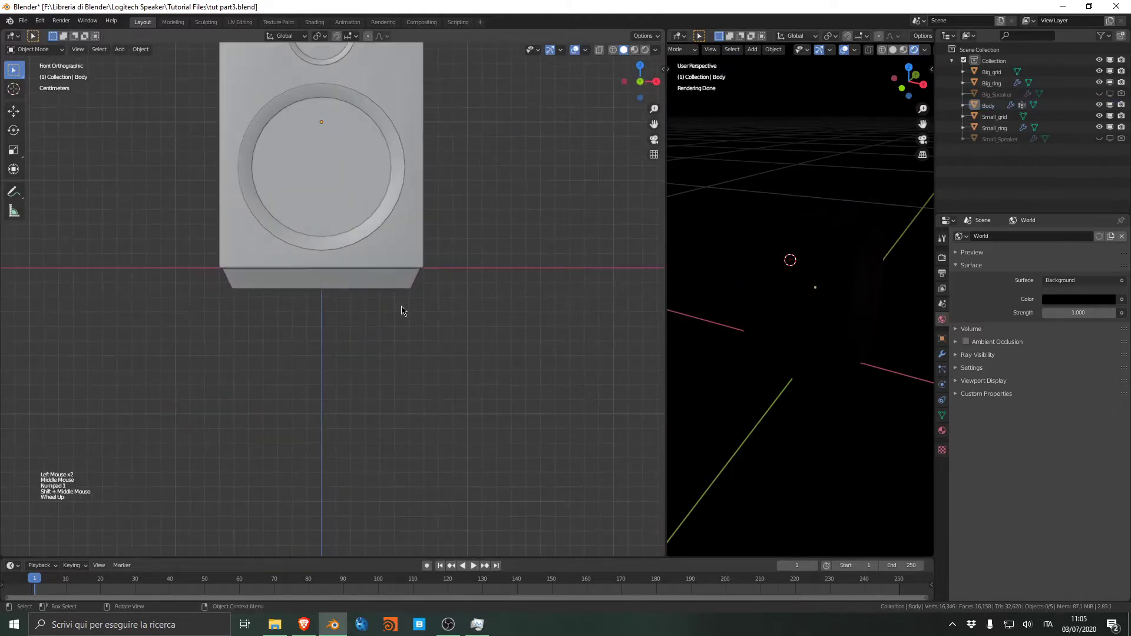
key(KP_3)
shift+middle_drag(378, 205, 383, 413)
click(416, 422)
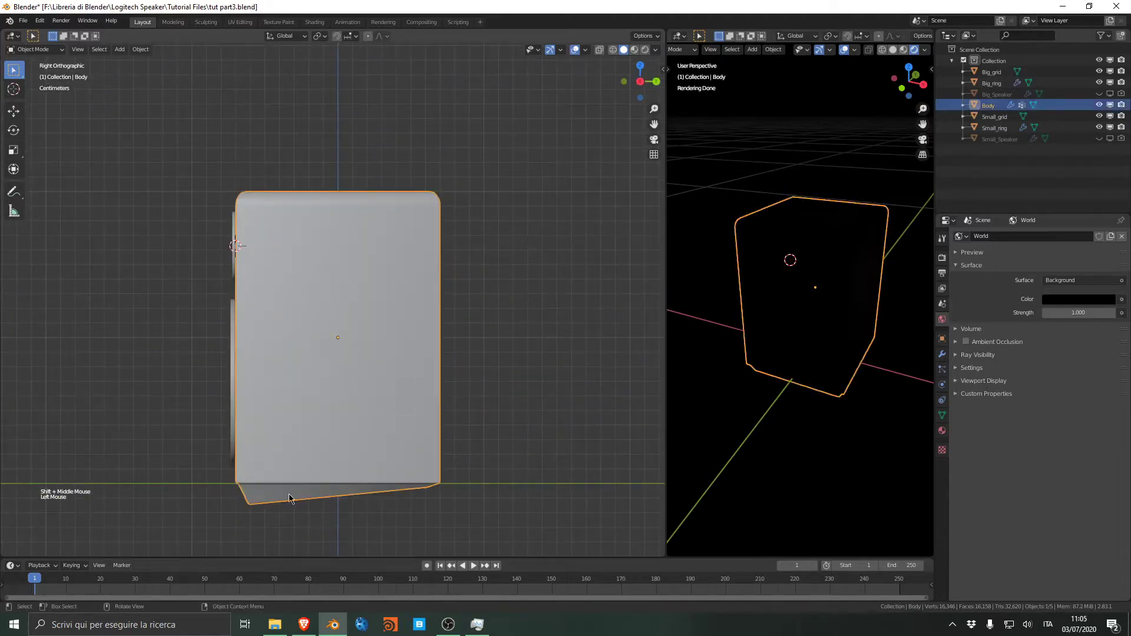
shift+middle_drag(364, 486, 402, 350)
shift+scroll(402, 350, up, 2)
scroll(403, 350, up, 4)
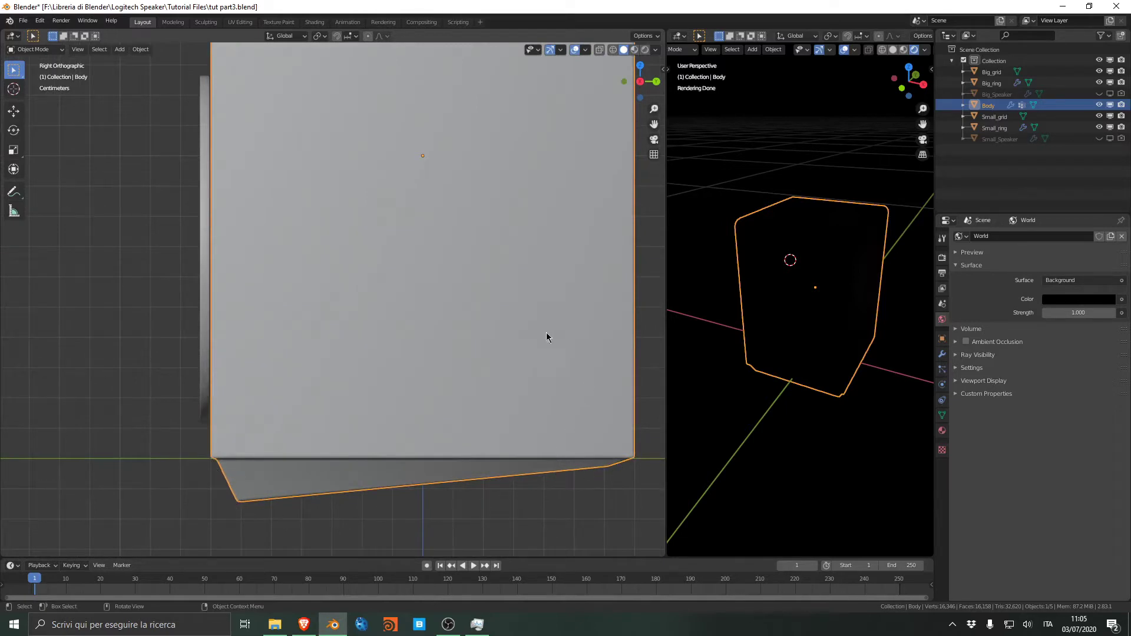
scroll(411, 260, down, 5)
scroll(453, 346, up, 4)
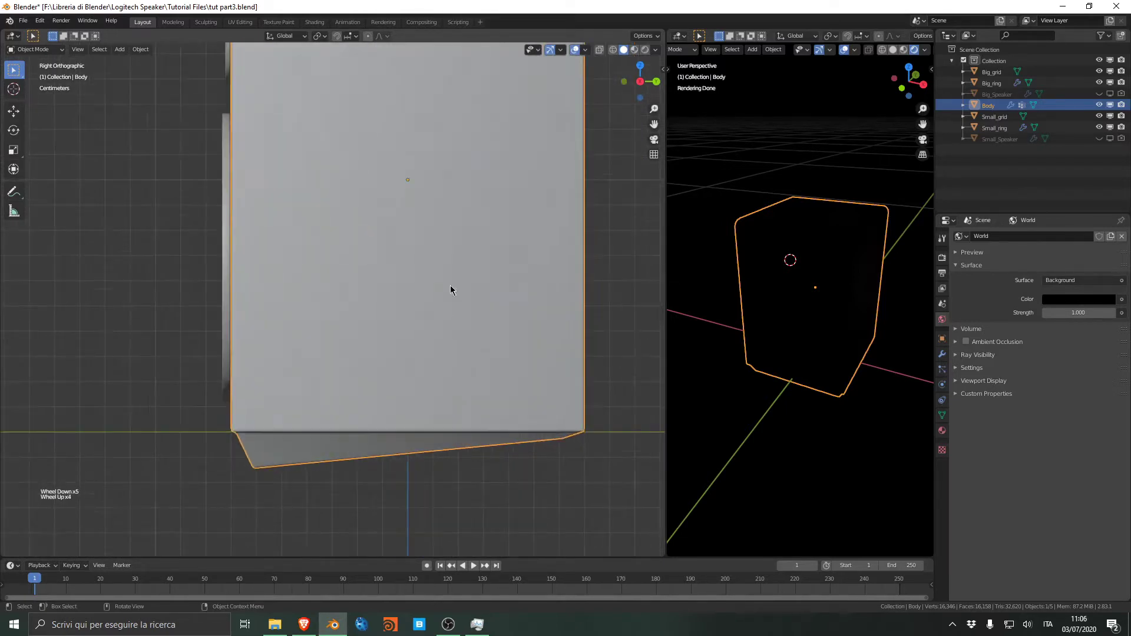
key(r)
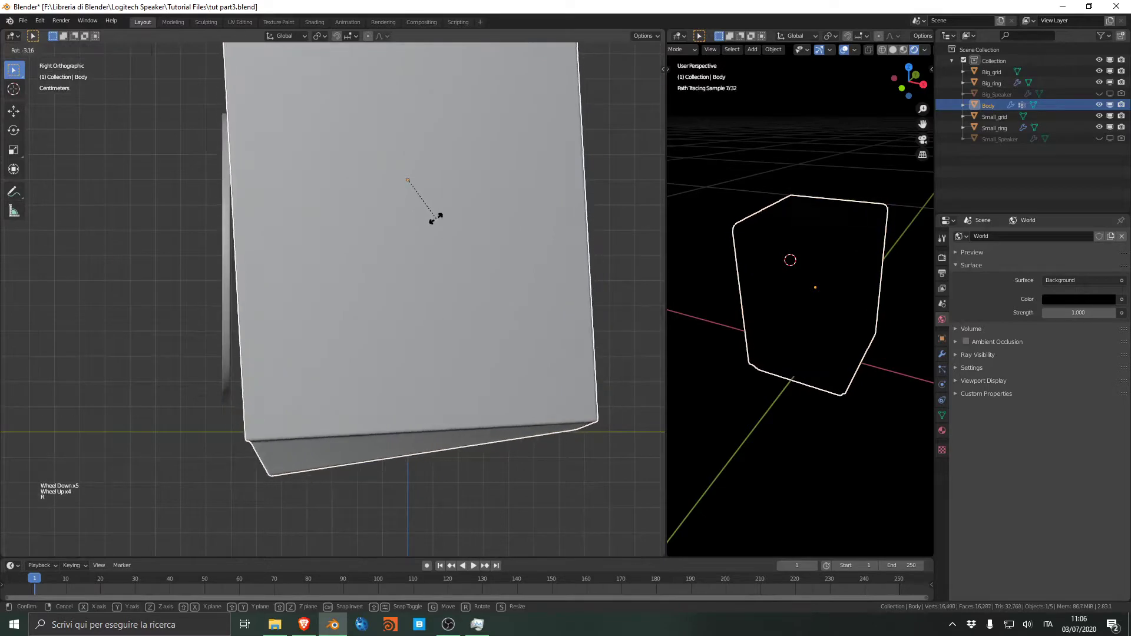
right_click(430, 220)
middle_drag(359, 253, 453, 281)
scroll(409, 262, down, 4)
key(r)
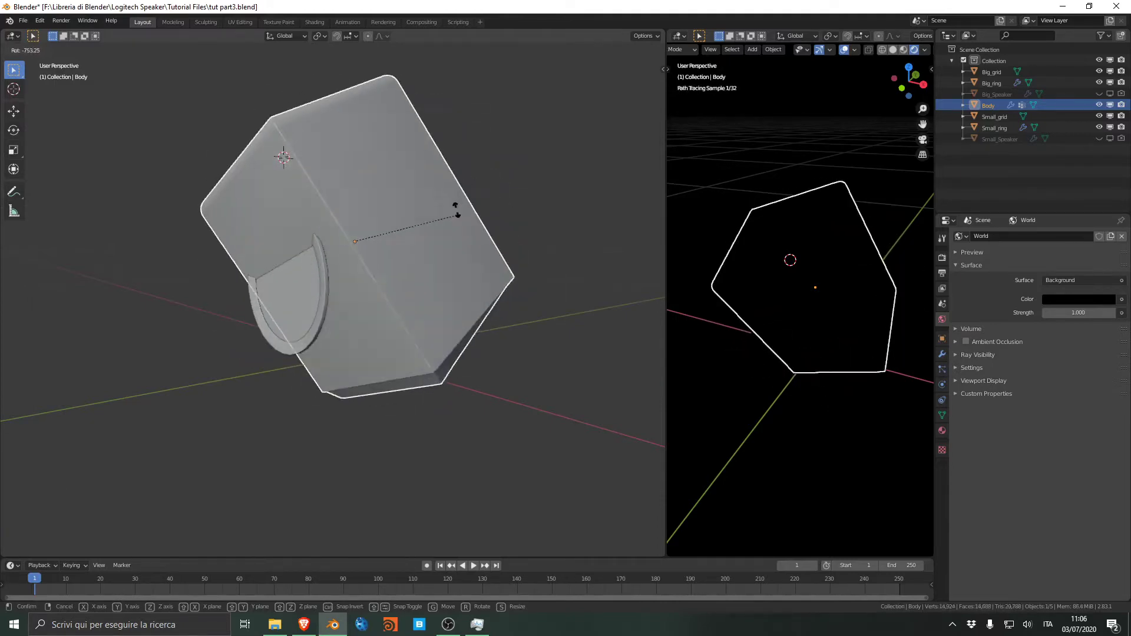
right_click(456, 214)
Circle-select the speaker's rings and grids in wireframe shading in addition to the Body, and return to solid shading
click(1098, 138)
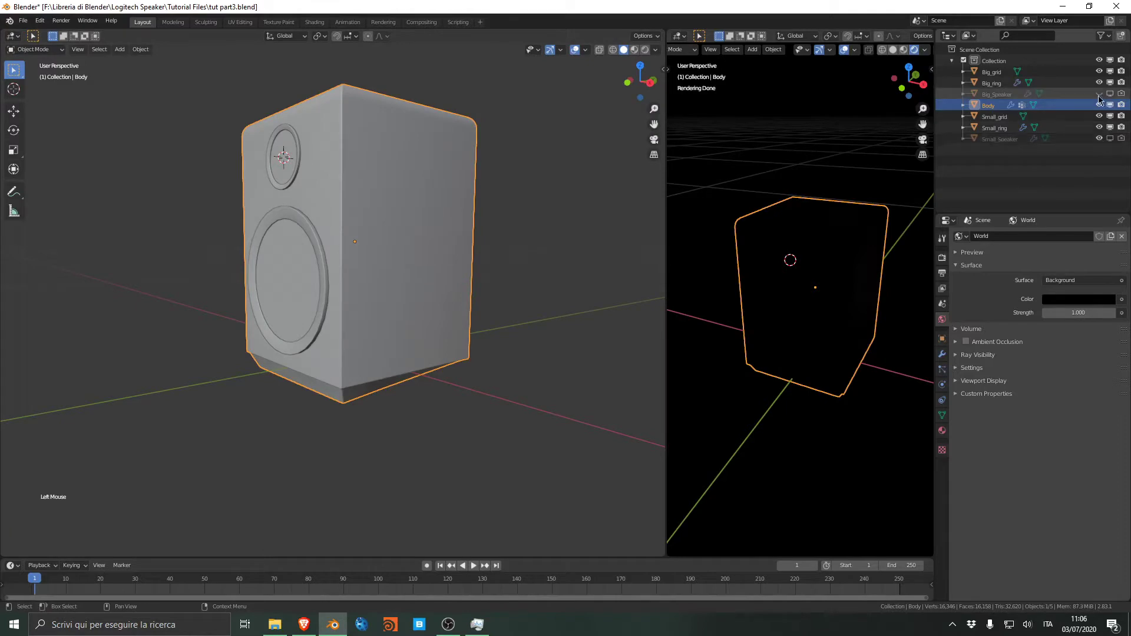
mouse_move(422, 155)
middle_down()
mouse_move(353, 179)
mouse_move(417, 200)
mouse_move(359, 215)
mouse_move(256, 210)
middle_up()
shift+scroll(417, 200, up, 1)
key(shift+z)
key(c)
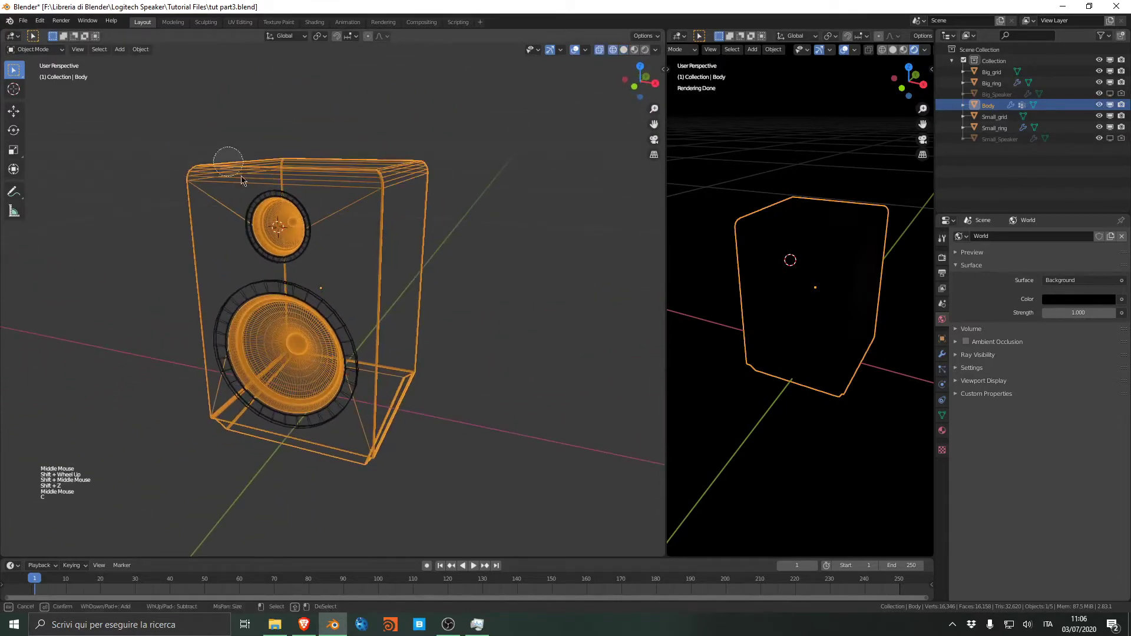
scroll(256, 208, down, 3)
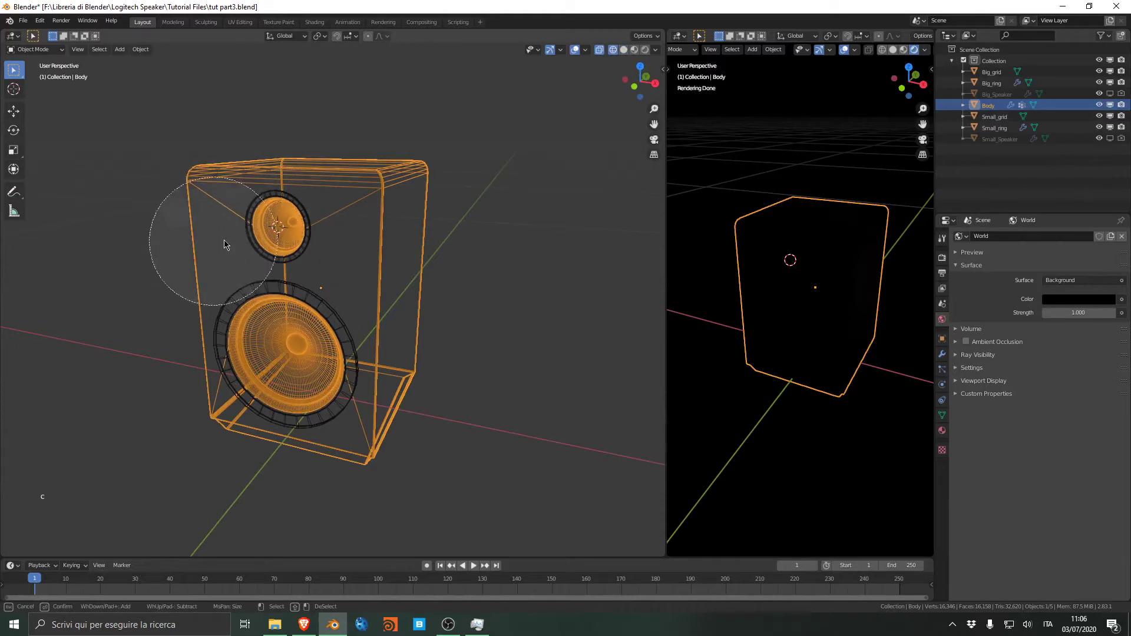
drag(224, 245, 234, 275)
key(Escape)
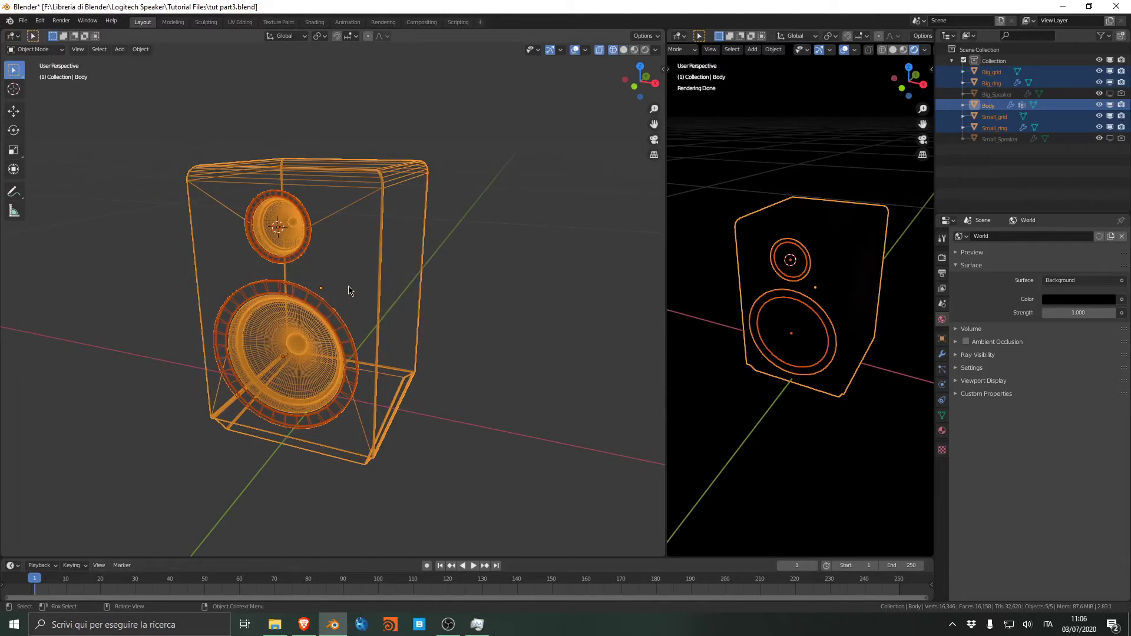
key(shift+z)
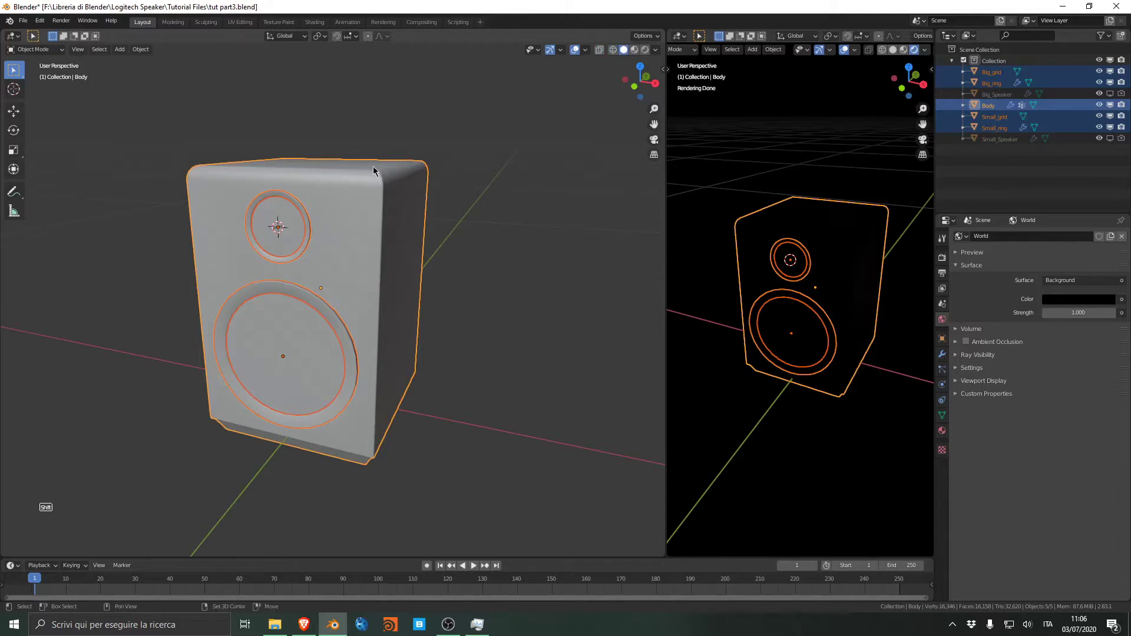
Enable Big_Speaker and Small_Speaker in the viewports and add both to the selection, keeping Body as the active object
shift+middle_drag(374, 177, 345, 232)
shift+scroll(377, 194, up, 1)
scroll(361, 209, up, 3)
scroll(345, 235, up, 1)
scroll(345, 235, down, 1)
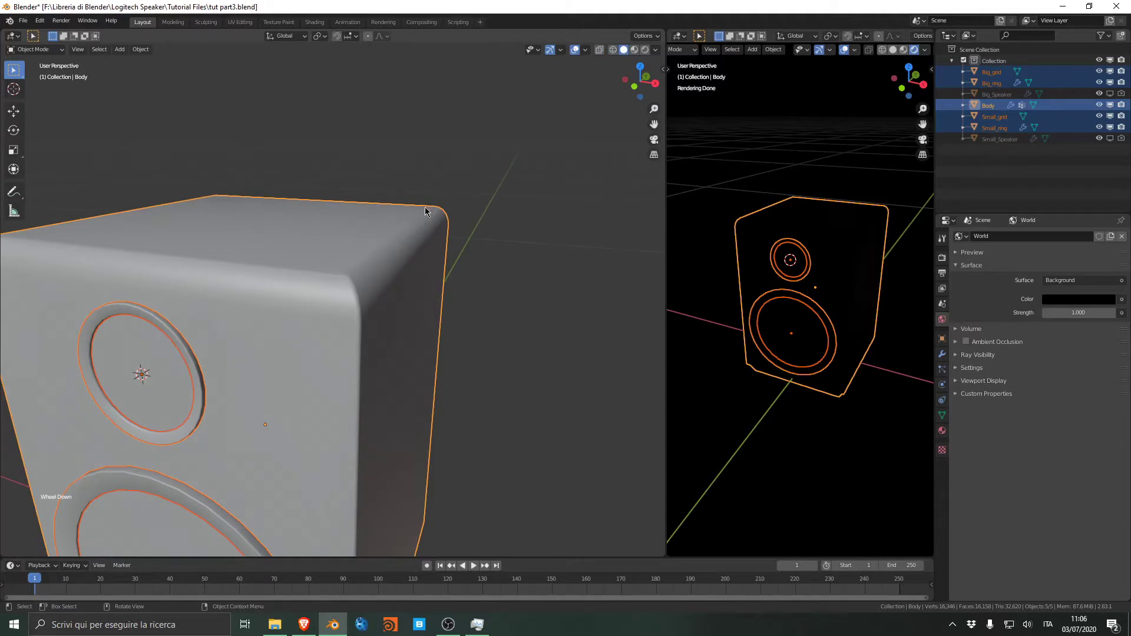
scroll(226, 246, down, 5)
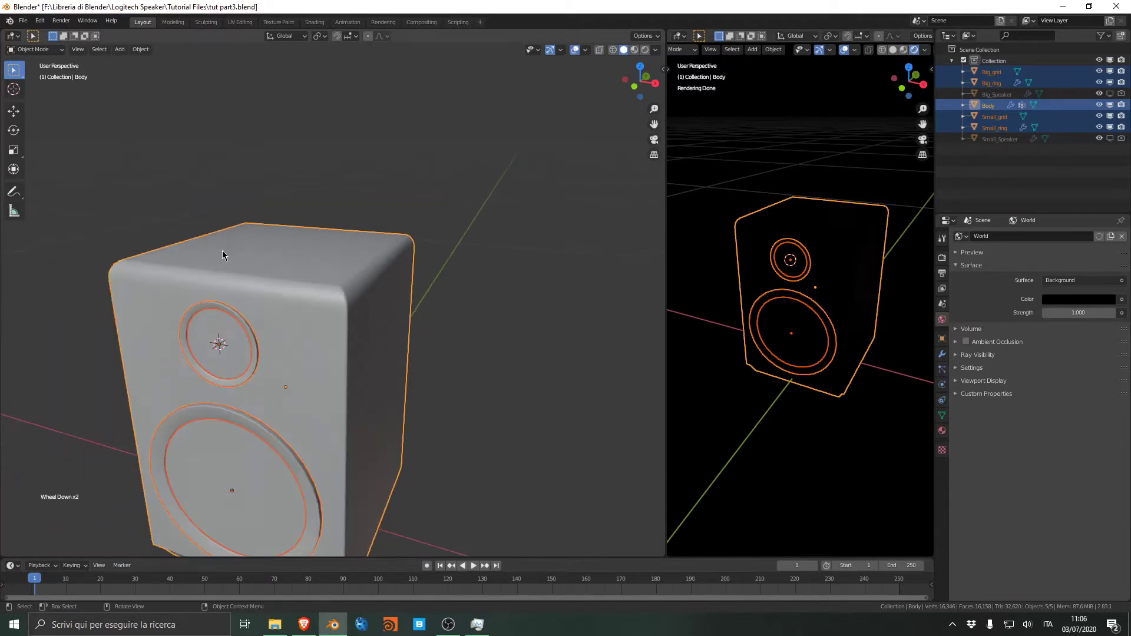
middle_drag(242, 238, 248, 234)
scroll(248, 233, up, 2)
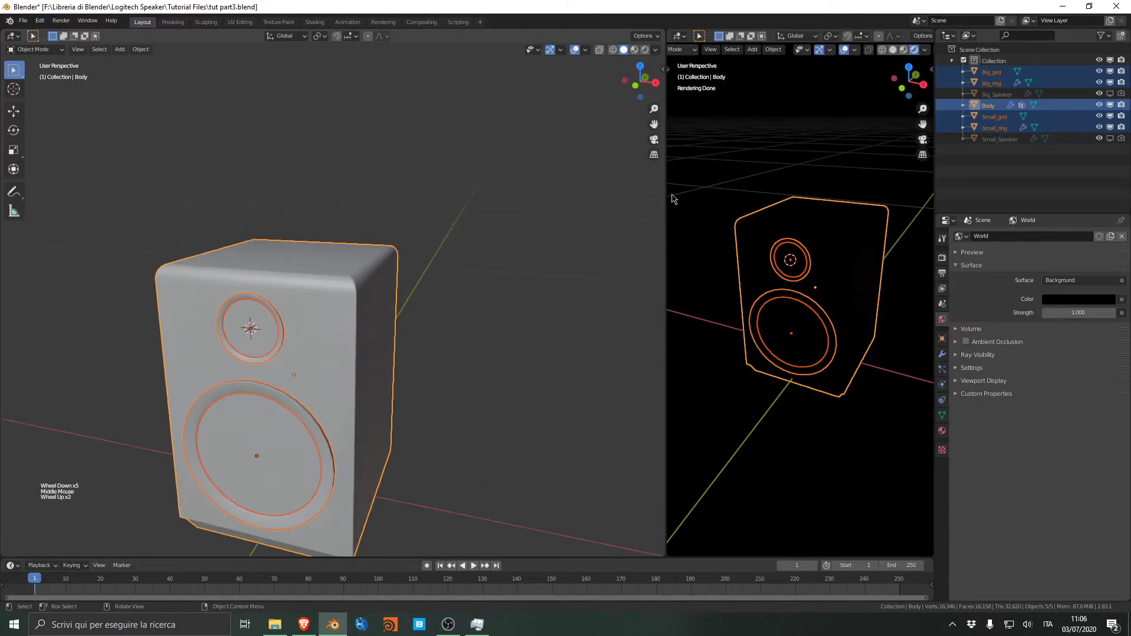
click(1110, 94)
click(1110, 138)
ctrl+click(997, 94)
ctrl+click(995, 139)
shift+click(362, 263)
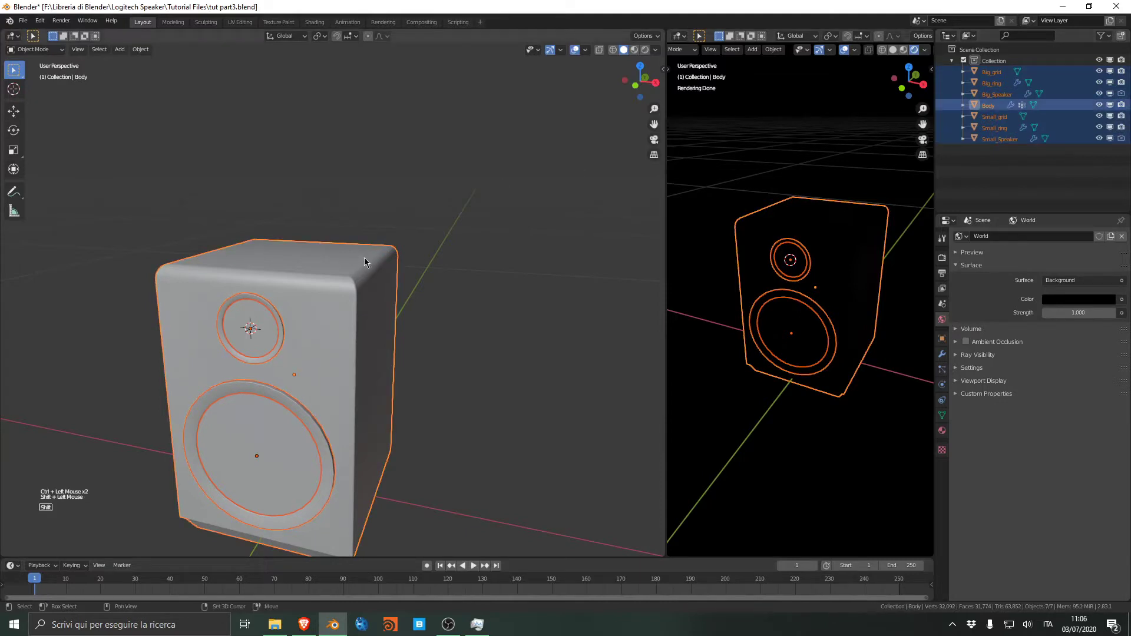
Parent all selected speaker parts to the Body with the Object option, and test the link by trying to move the Body alone
key(ctrl+p)
click(365, 253)
key(ctrl+p)
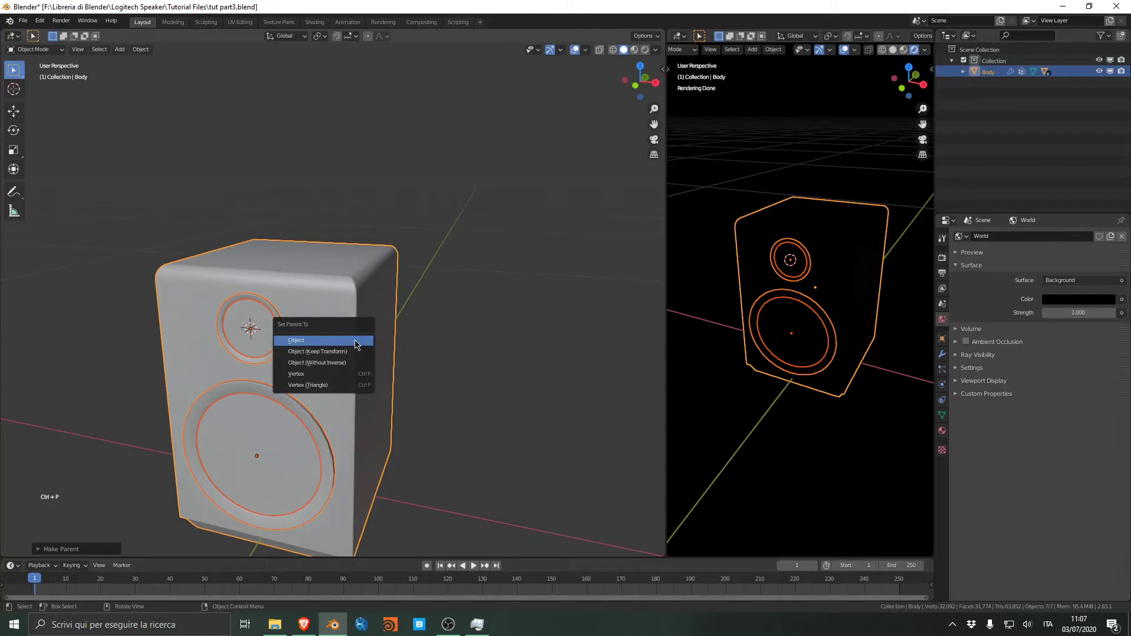
click(355, 345)
click(399, 303)
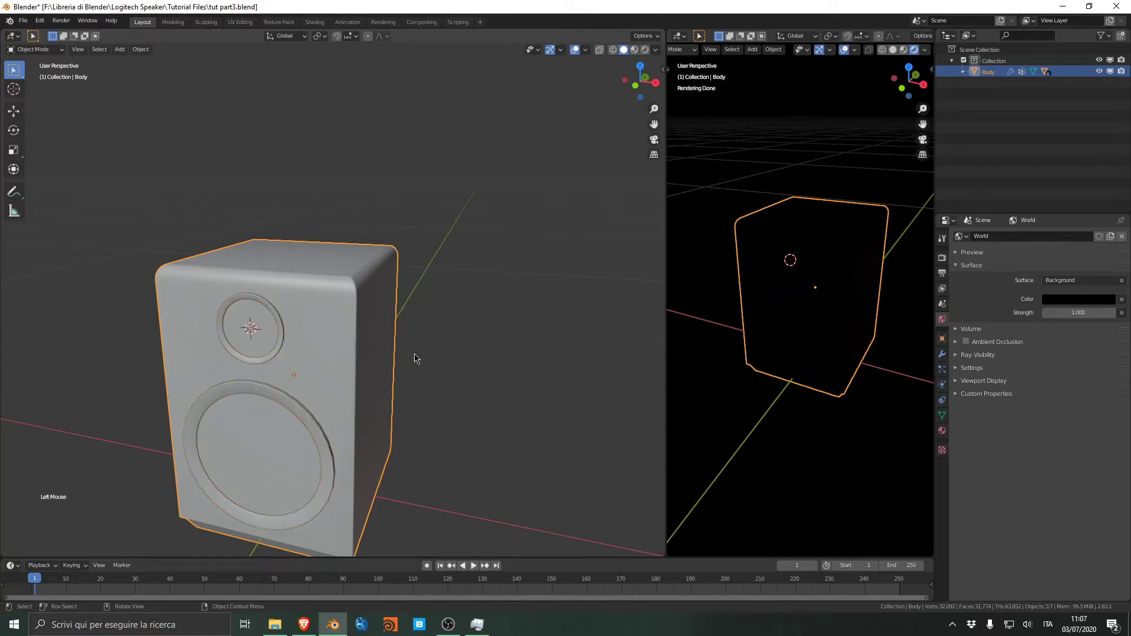
key(g)
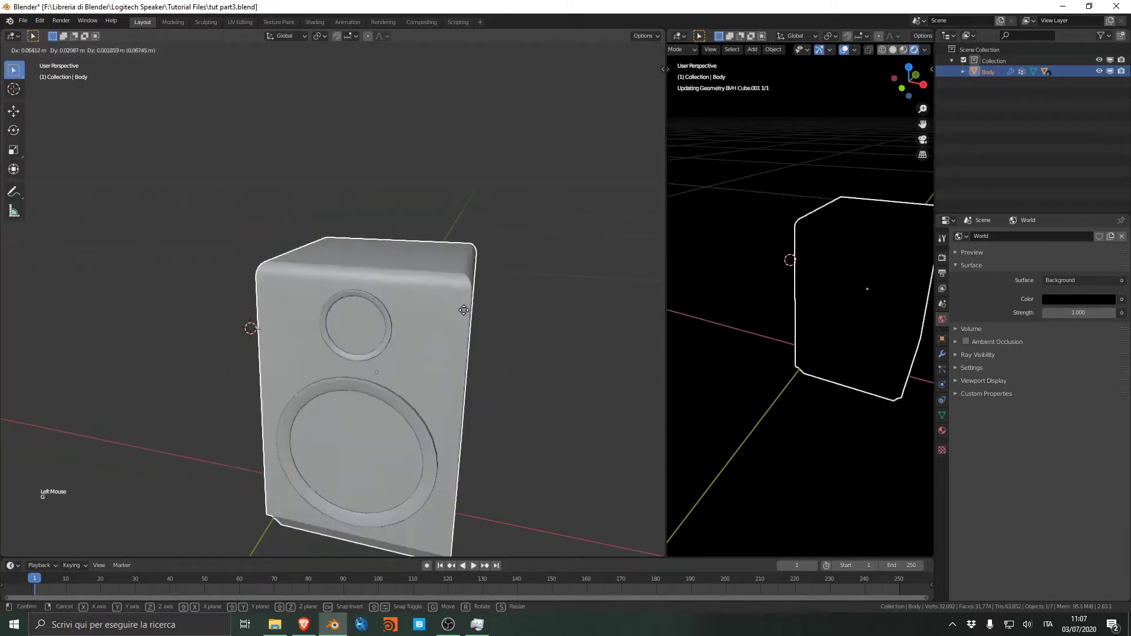
right_click(450, 413)
Rotate the Body in the right orthographic view until the underside of its slanted base runs parallel to the ground line
middle_drag(496, 380, 421, 354)
scroll(477, 388, down, 5)
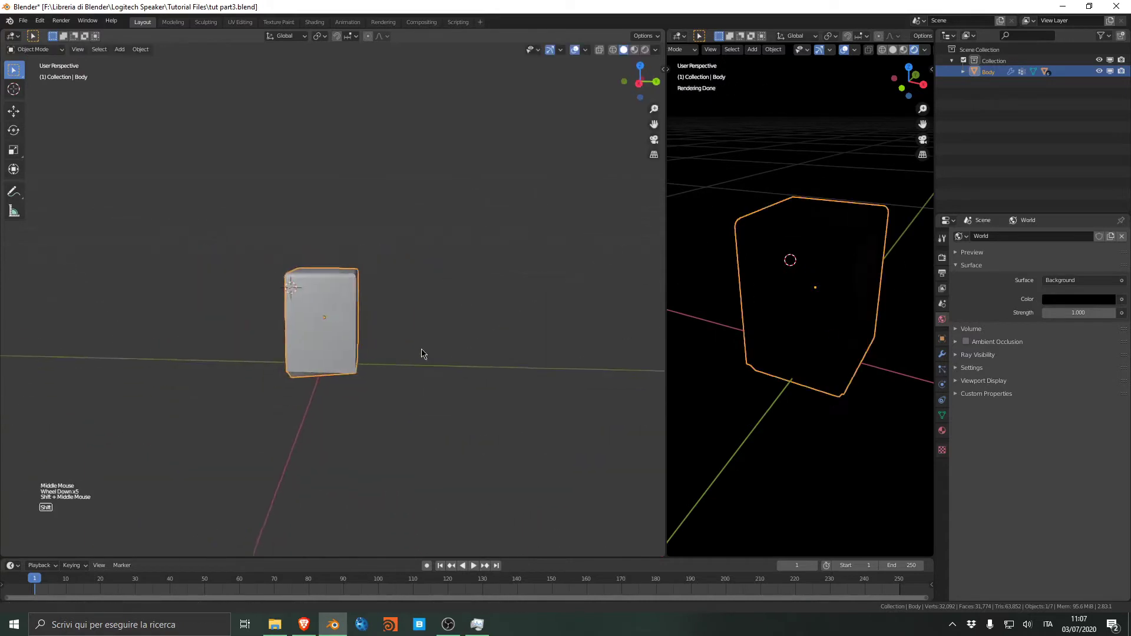
shift+scroll(424, 335, up, 1)
scroll(429, 308, up, 4)
middle_drag(430, 308, 435, 221)
key(KP_3)
scroll(462, 257, up, 3)
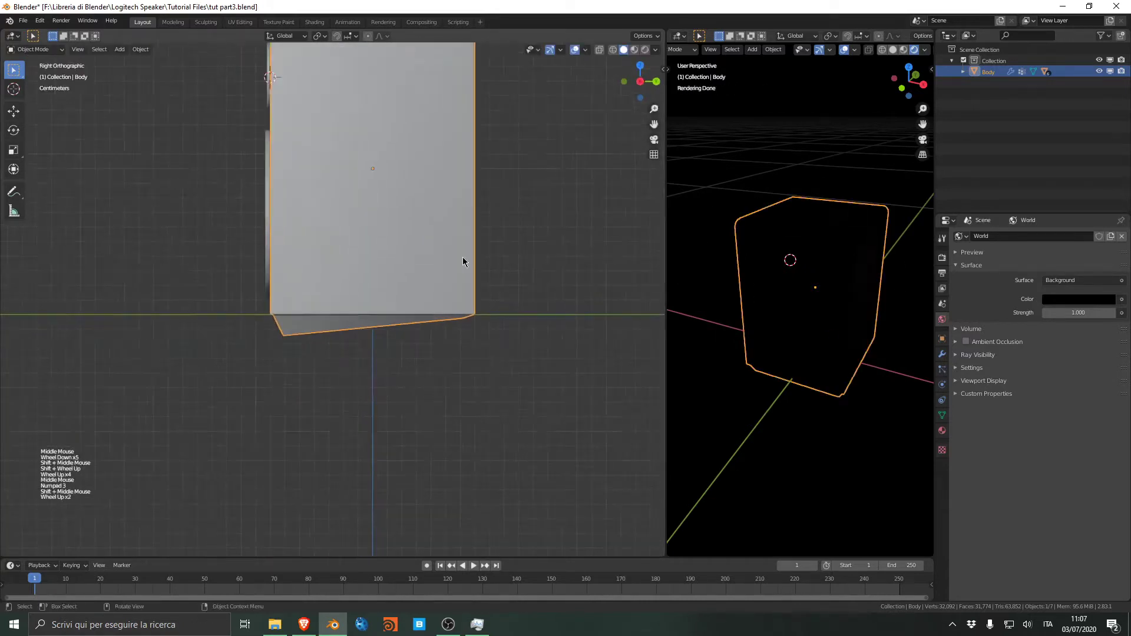
key(r)
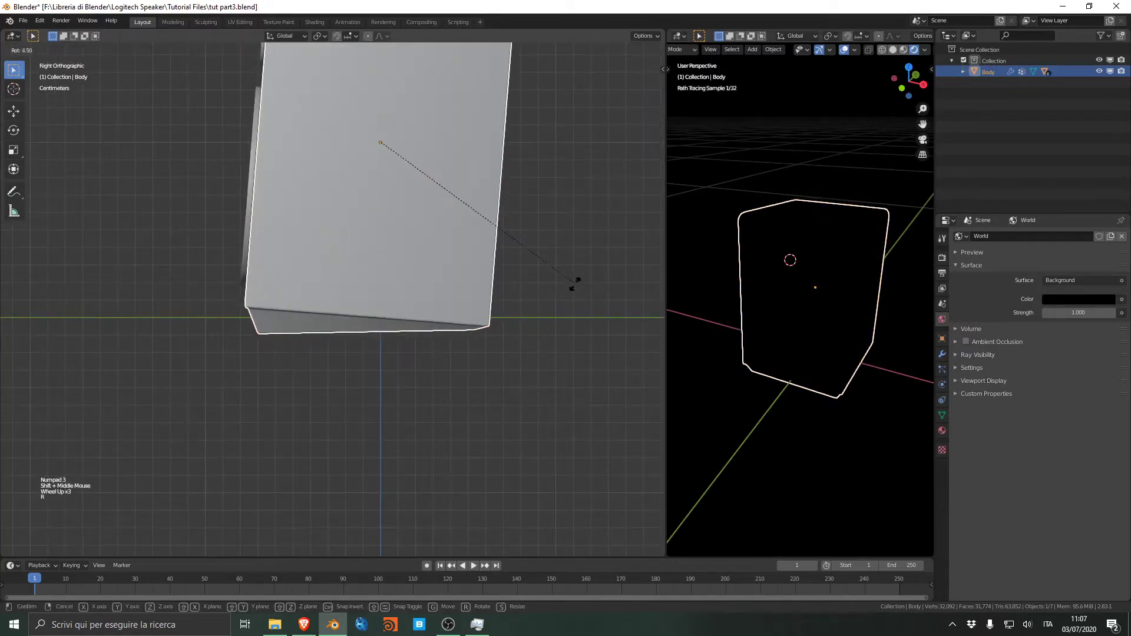
click(573, 289)
scroll(421, 344, up, 3)
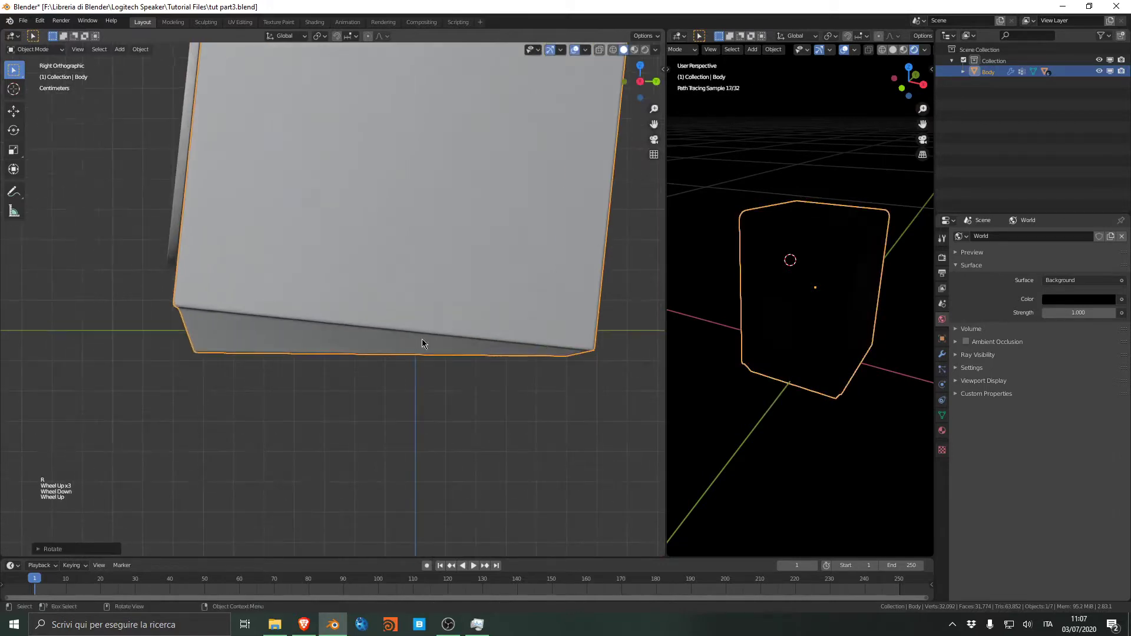
key(r)
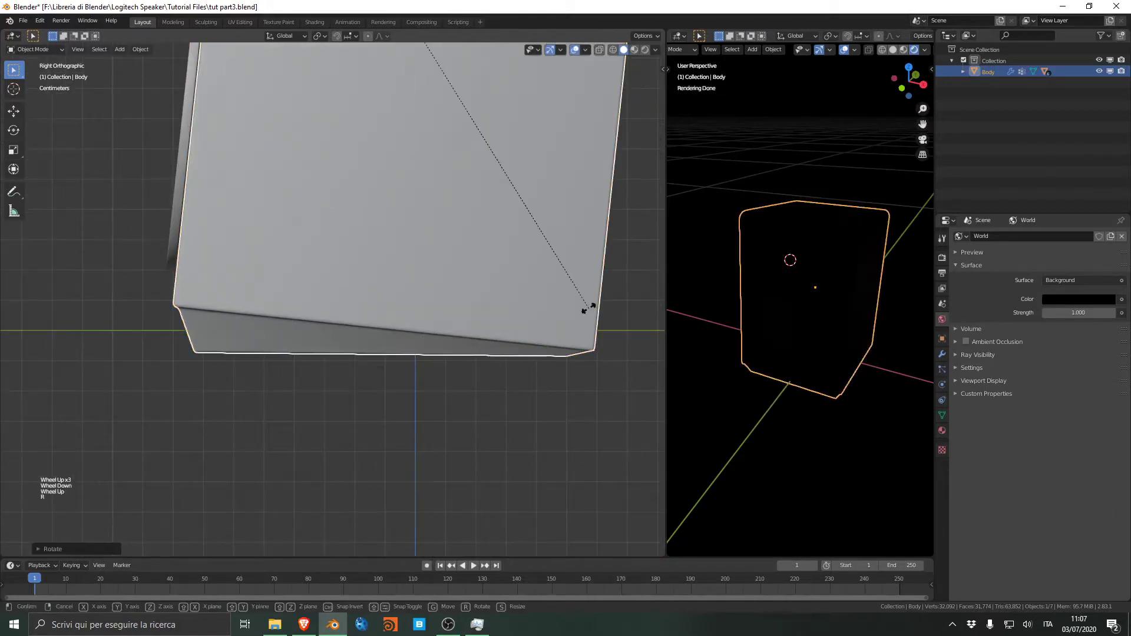
click(591, 309)
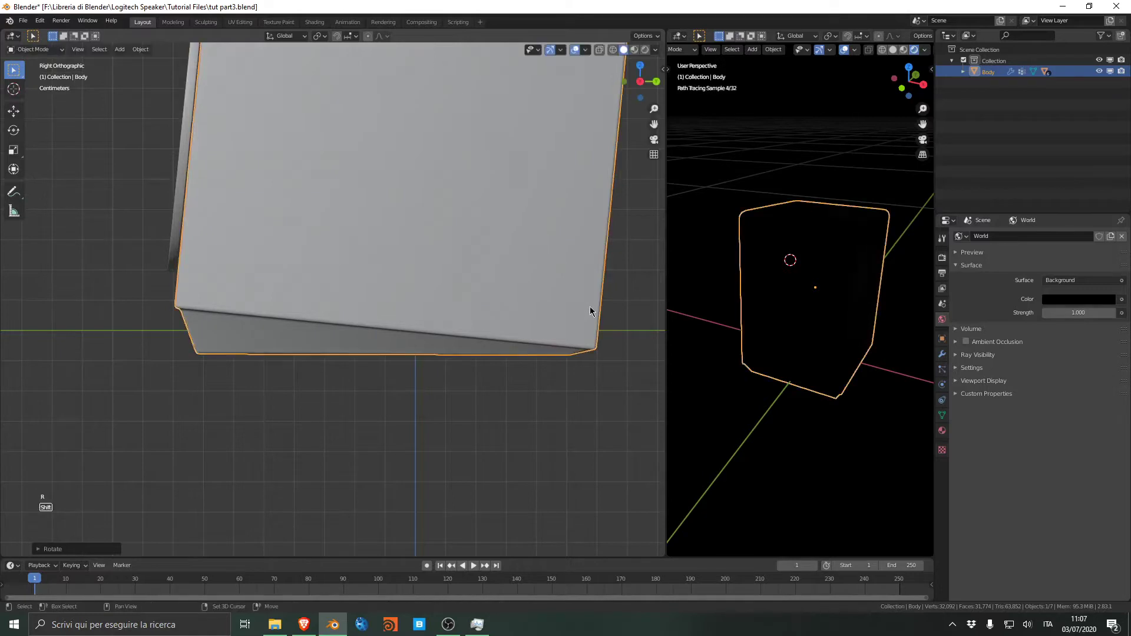
Move the Body up about 0.009 m along the global Z axis so its base rests on the ground line
key(g)
key(z)
key(shift)
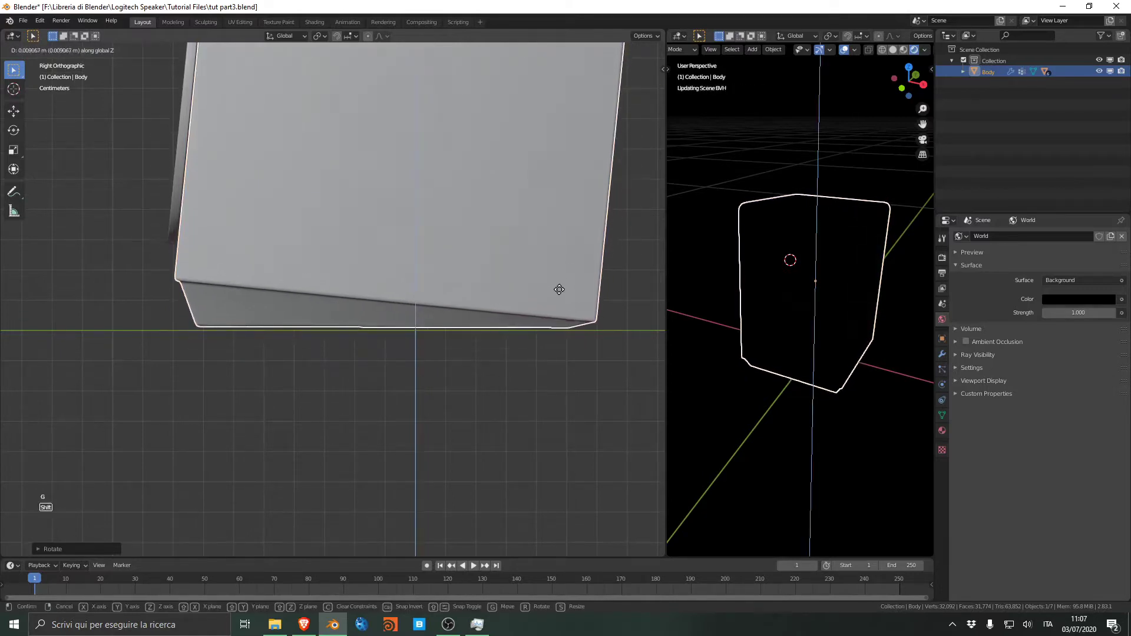
click(590, 320)
Fine-tune the Body's rotation and its height along the global Z axis so the base sits flush on the ground line
key(r)
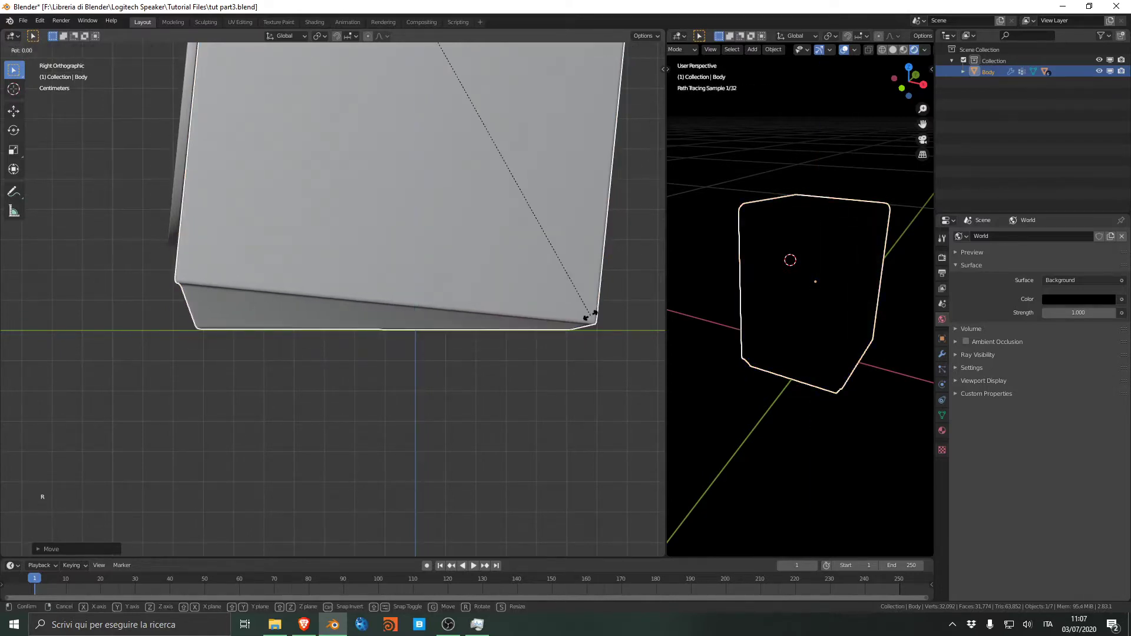
click(625, 288)
key(g)
key(z)
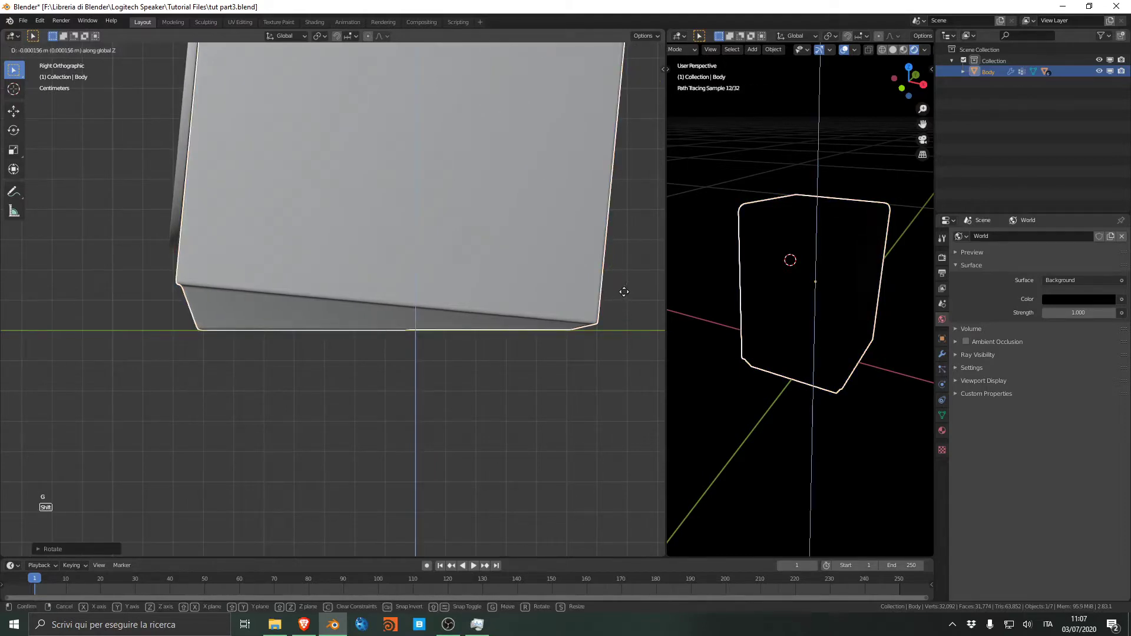
click(626, 297)
click(484, 371)
Save the tilted speaker scene to the current file, tut part3.blend
scroll(406, 355, down, 4)
scroll(353, 347, up, 2)
middle_drag(295, 337, 391, 356)
scroll(390, 356, down, 7)
scroll(391, 356, up, 2)
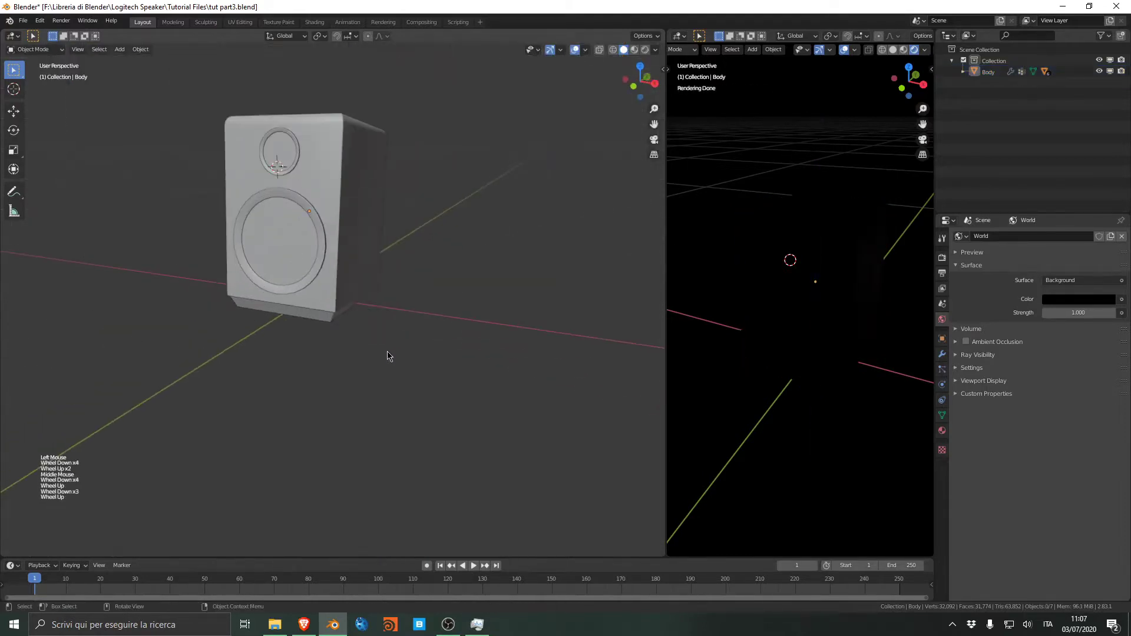
key(ctrl+s)
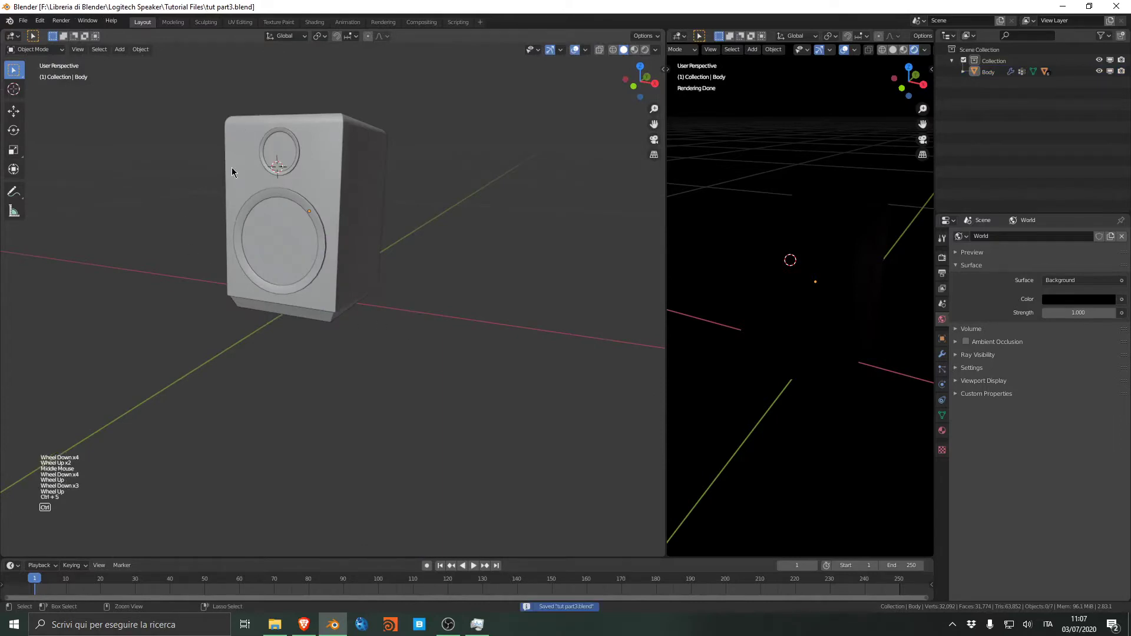
Examine the tilted speaker and how it stands on the ground from several angles
shift+scroll(232, 166, down, 1)
shift+middle_drag(232, 166, 278, 196)
shift+scroll(278, 196, down, 1)
shift+scroll(278, 196, up, 1)
scroll(306, 235, down, 2)
middle_drag(359, 268, 368, 272)
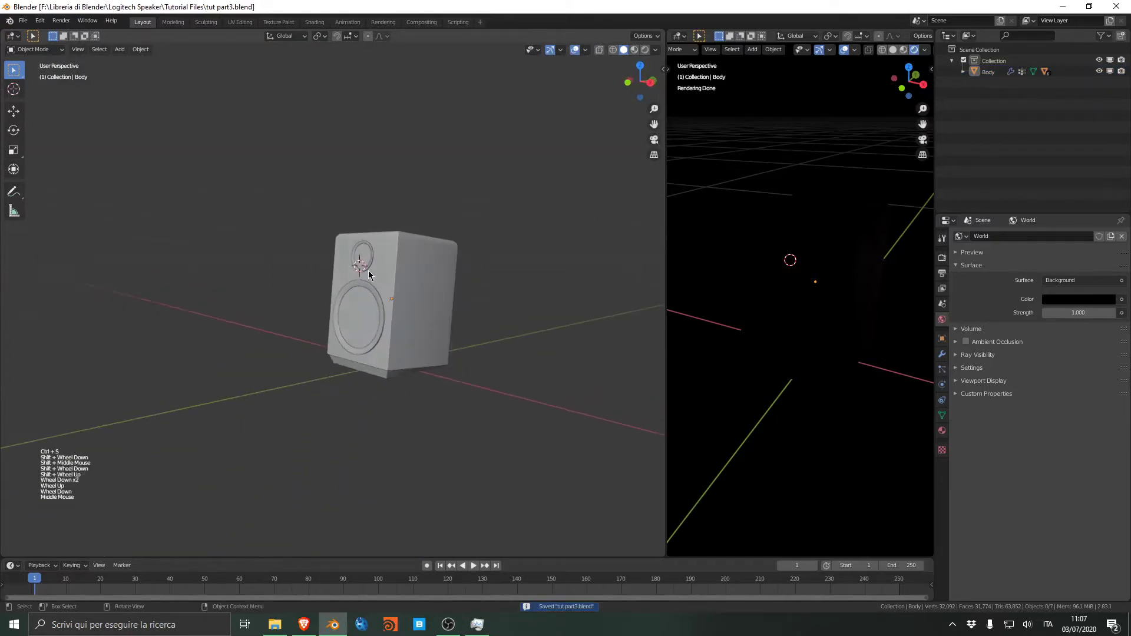
key(a)
key(KP_Decimal)
click(588, 324)
scroll(485, 318, down, 4)
scroll(484, 318, up, 1)
scroll(485, 318, down, 1)
middle_drag(417, 301, 433, 370)
scroll(419, 303, down, 1)
scroll(414, 320, up, 1)
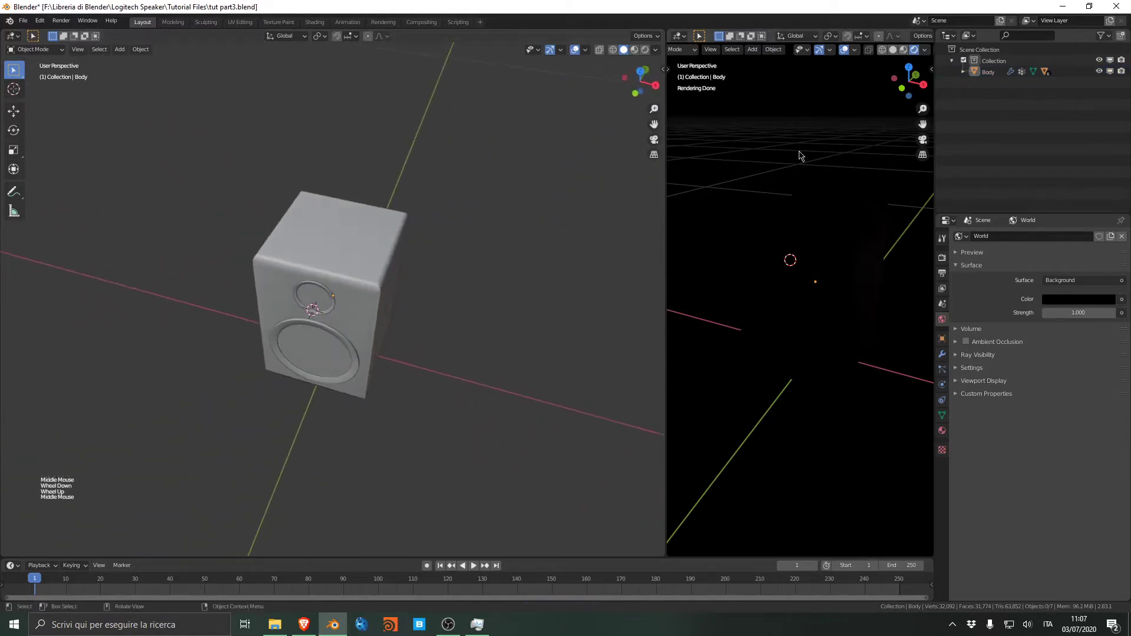
Switch the rendered viewport to solid shading and widen the main viewport
click(892, 52)
drag(666, 192, 733, 190)
scroll(540, 254, down, 5)
scroll(540, 254, up, 1)
Save the file with the rearranged viewports
middle_drag(540, 255, 513, 233)
scroll(514, 233, up, 5)
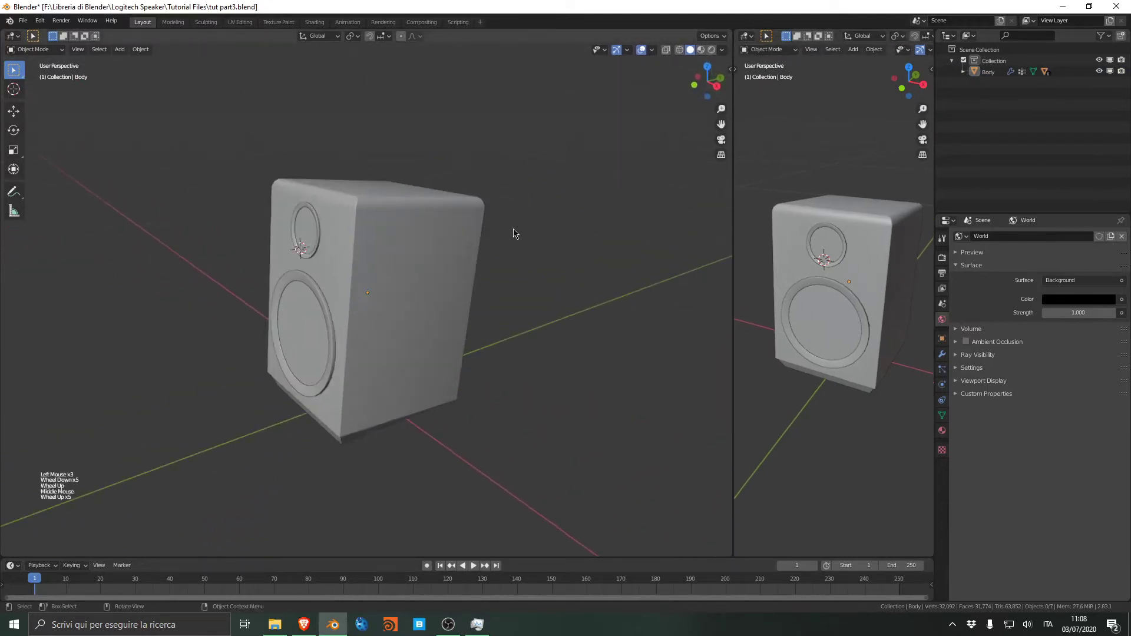
key(ctrl+s)
scroll(352, 189, down, 4)
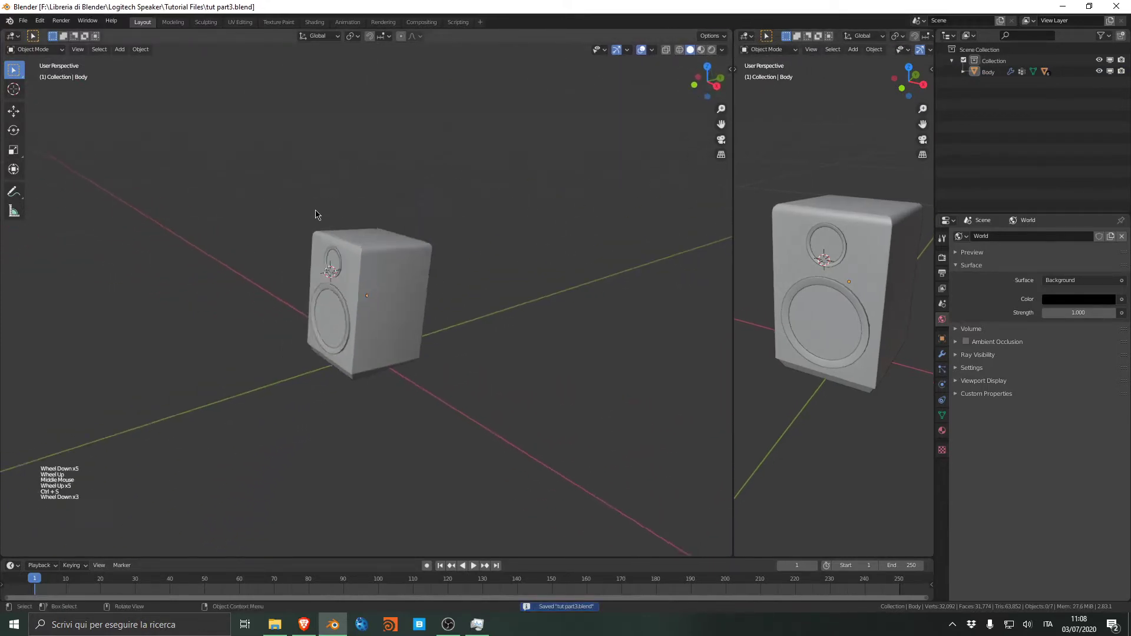
key(shift+a)
mouse_move(300, 179)
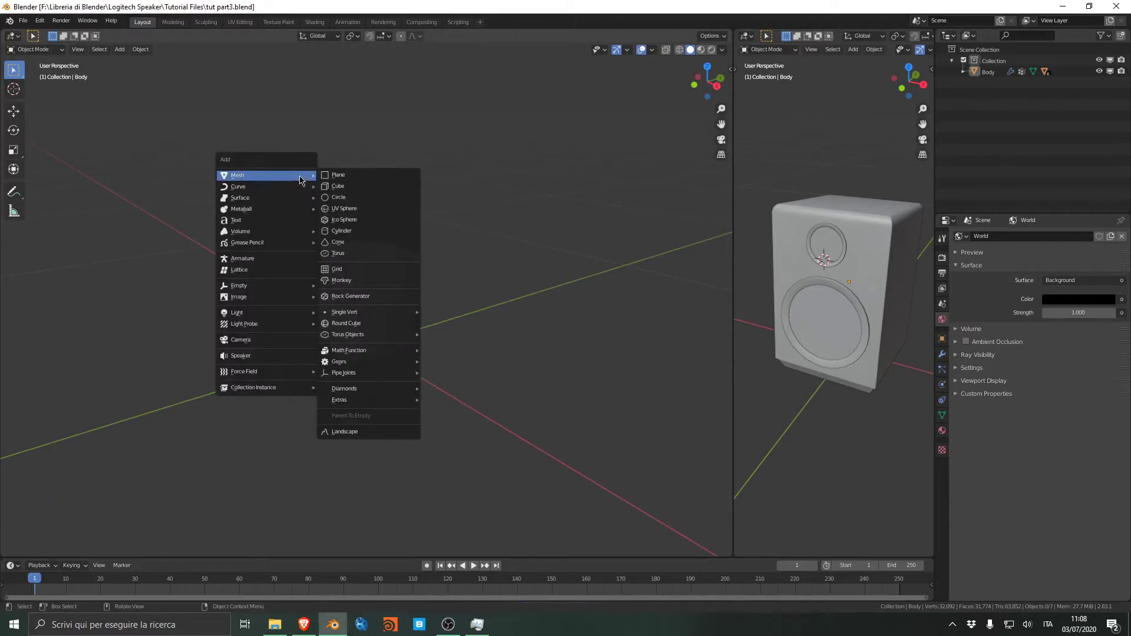
click(338, 175)
scroll(372, 235, up, 1)
scroll(373, 236, down, 3)
middle_drag(426, 254, 442, 321)
key(KP_1)
scroll(443, 300, down, 1)
scroll(443, 301, up, 1)
scroll(443, 300, down, 5)
text(s100000)
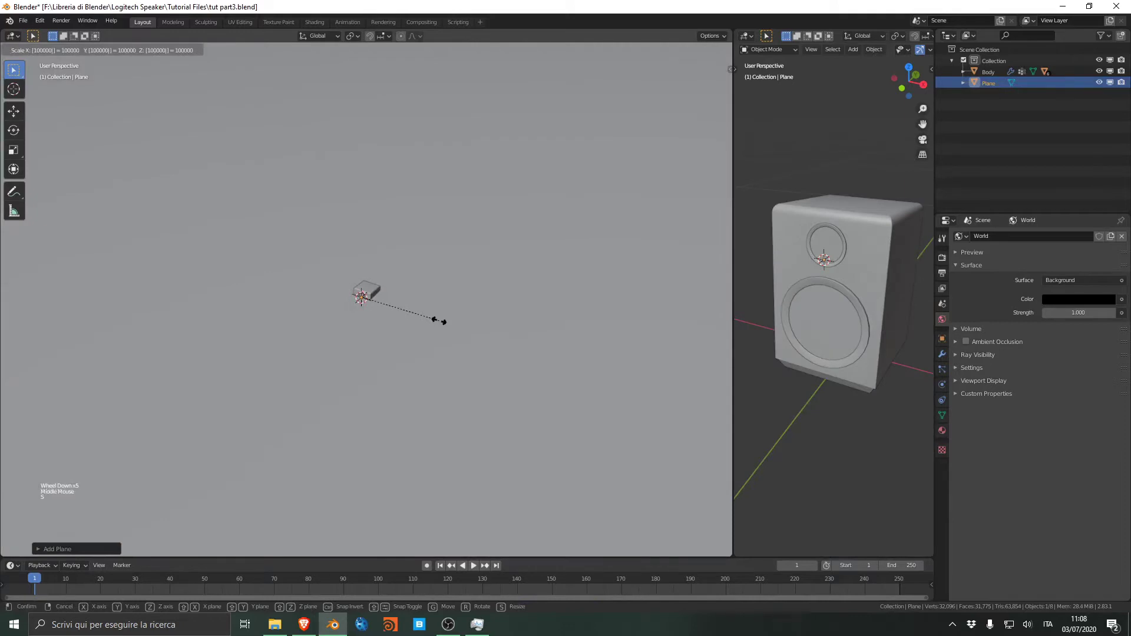
right_click(440, 321)
scroll(439, 321, down, 4)
scroll(439, 320, up, 1)
middle_drag(440, 321, 462, 320)
scroll(382, 319, up, 6)
key(x)
click(391, 320)
Snap the 3D cursor to the world origin
scroll(462, 320, up, 3)
scroll(463, 320, up, 8)
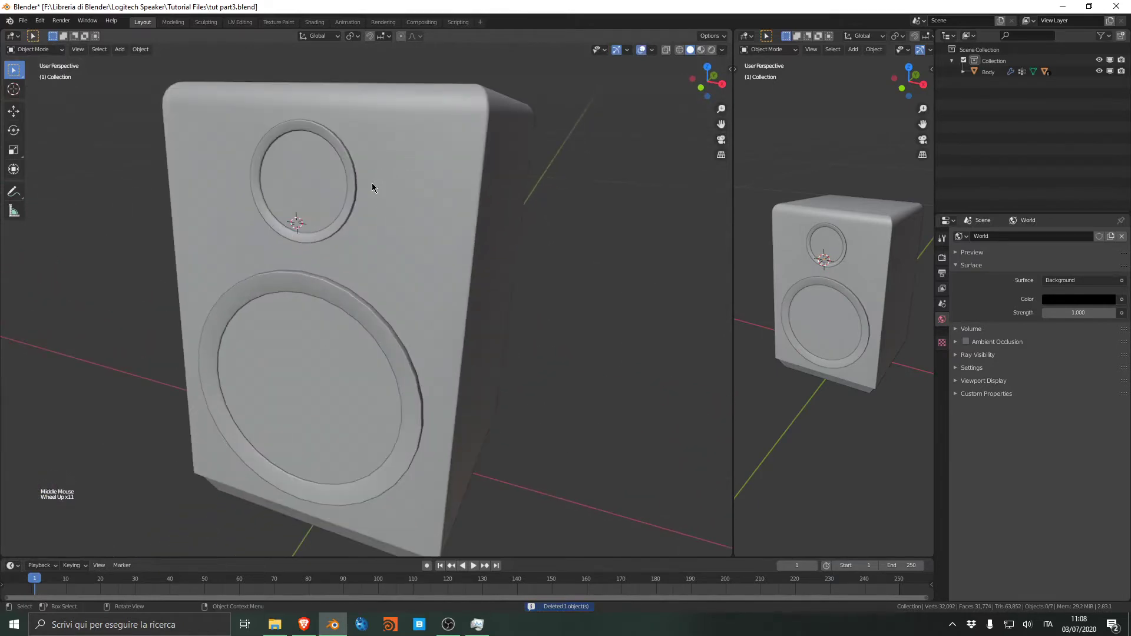
scroll(372, 187, down, 7)
middle_drag(379, 214, 429, 196)
scroll(411, 204, up, 6)
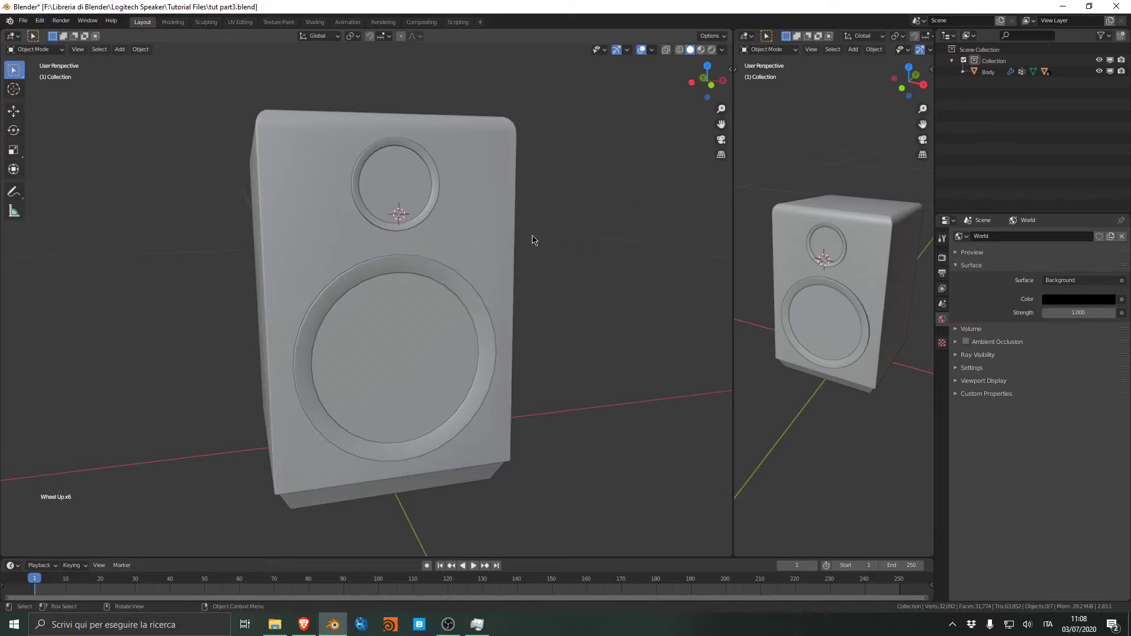
key(shift+s)
click(426, 286)
middle_drag(425, 286, 401, 292)
scroll(401, 292, down, 8)
Add a mesh plane at the world origin and stretch it along the global X axis as a wide floor
middle_click(380, 311)
key(shift+a)
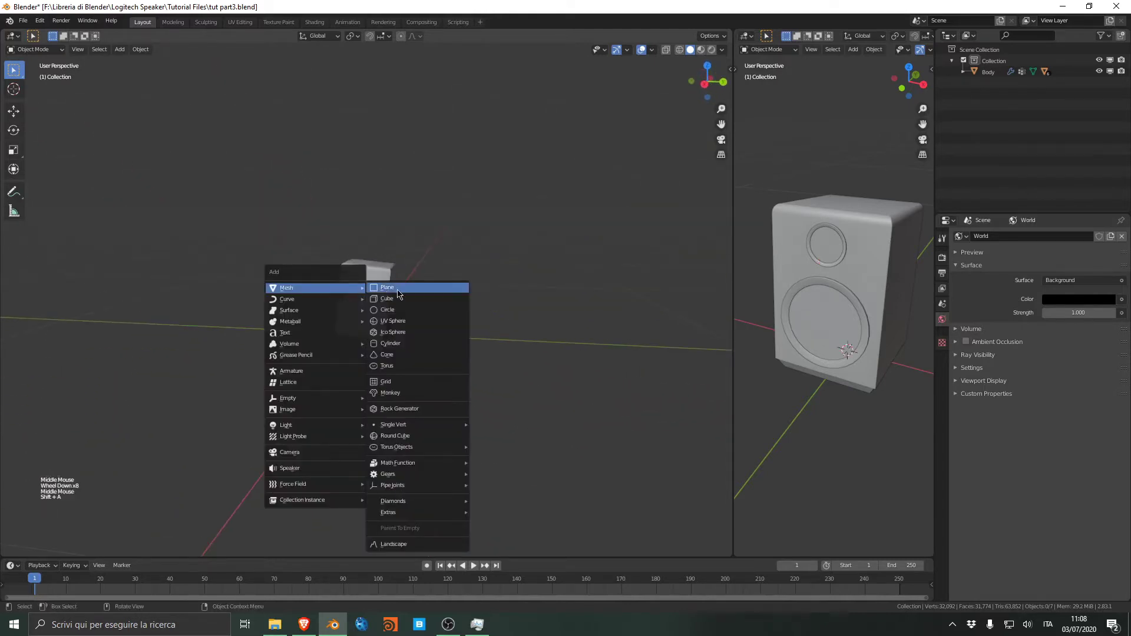
click(389, 291)
middle_drag(441, 318, 522, 333)
scroll(520, 359, down, 3)
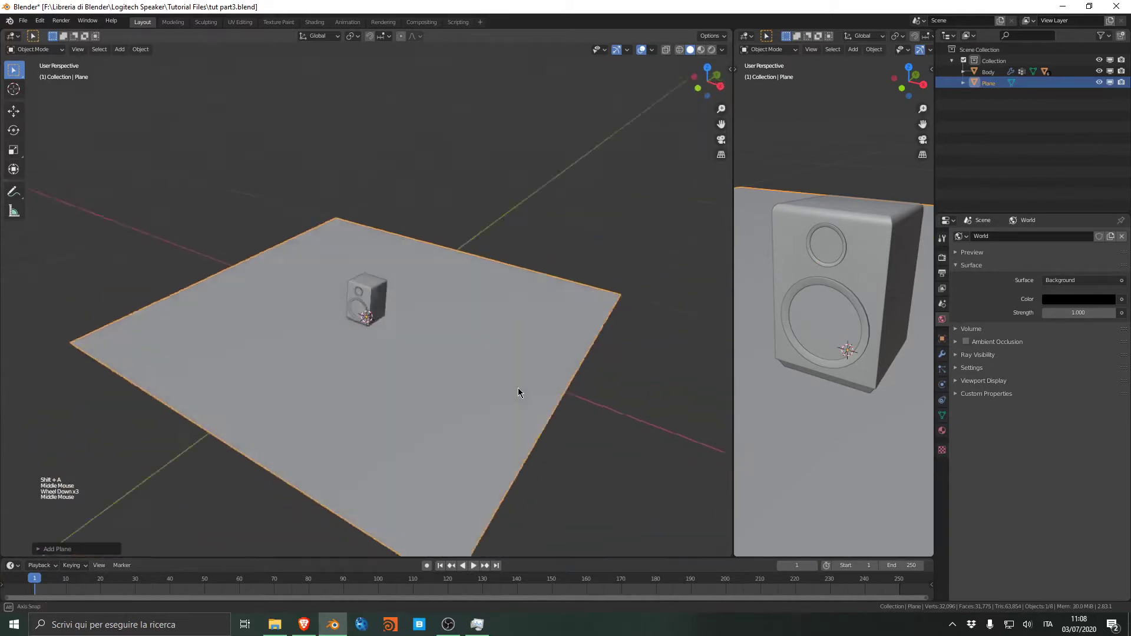
middle_drag(518, 388, 505, 341)
key(s)
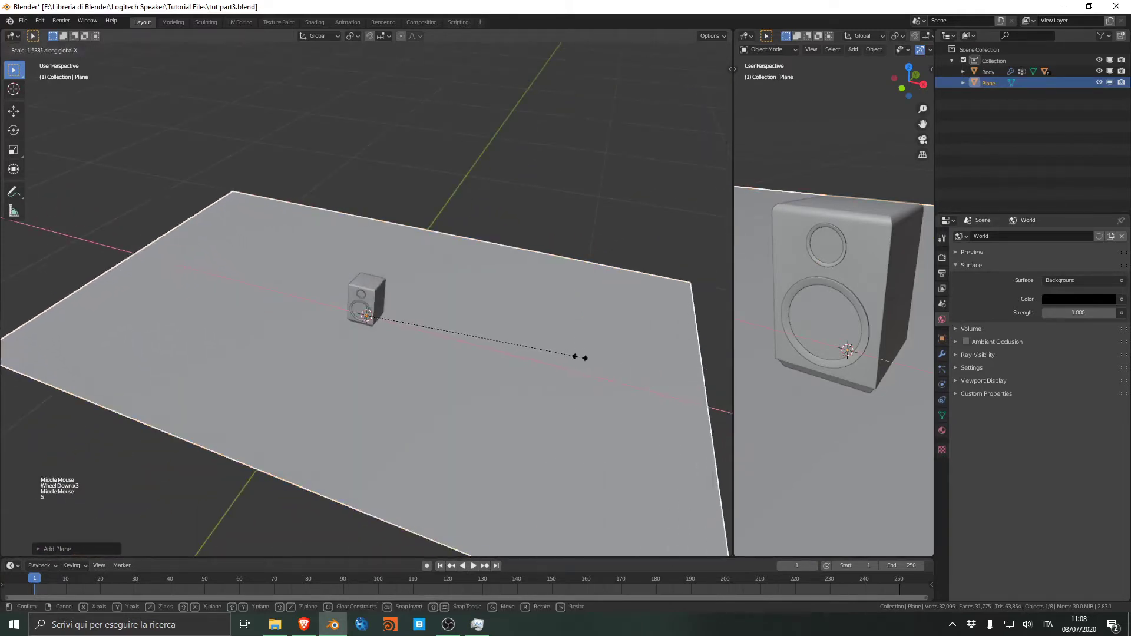
click(633, 343)
scroll(478, 313, down, 2)
Extrude the plane's long edge behind the speaker straight up along the global Z axis to form a back wall
key(Tab)
scroll(401, 294, down, 5)
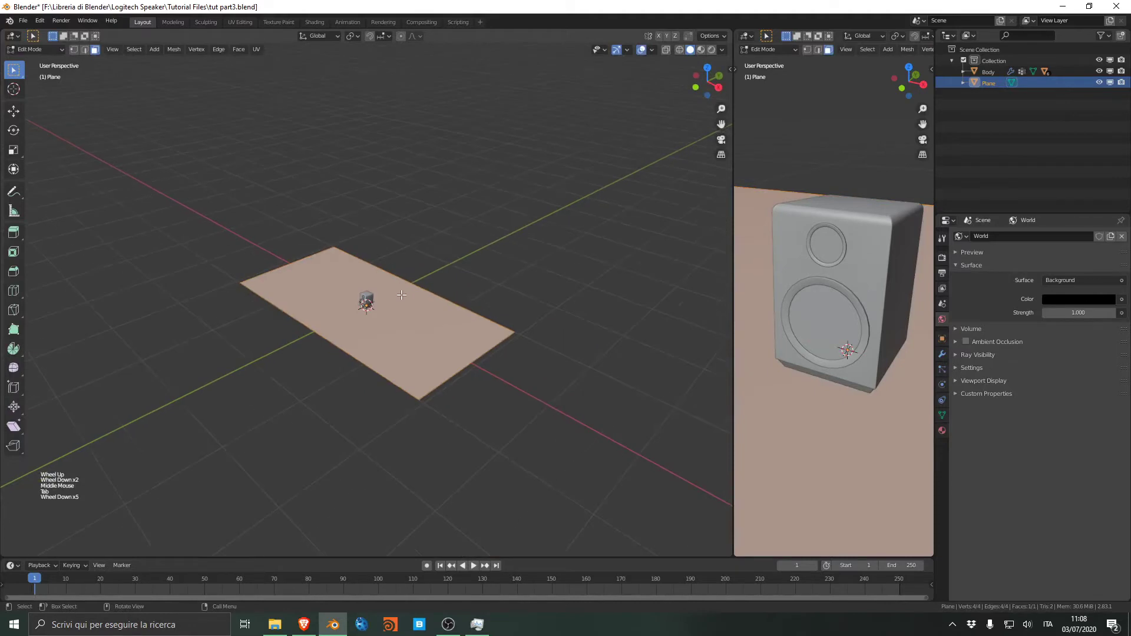
key(2)
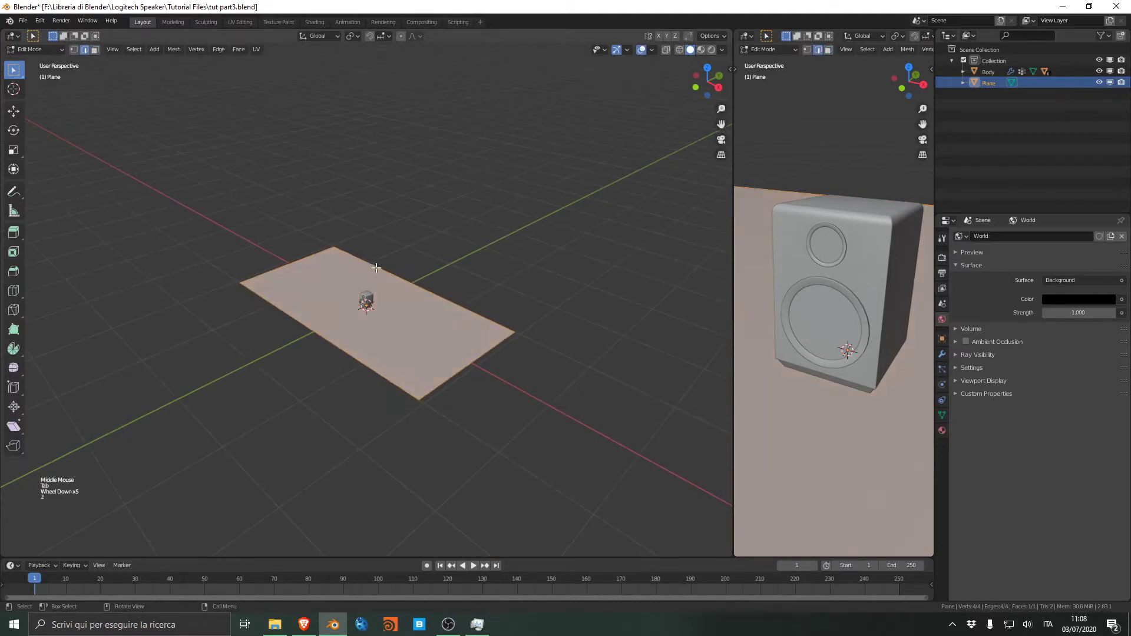
click(394, 271)
middle_drag(468, 309, 480, 297)
scroll(485, 296, up, 7)
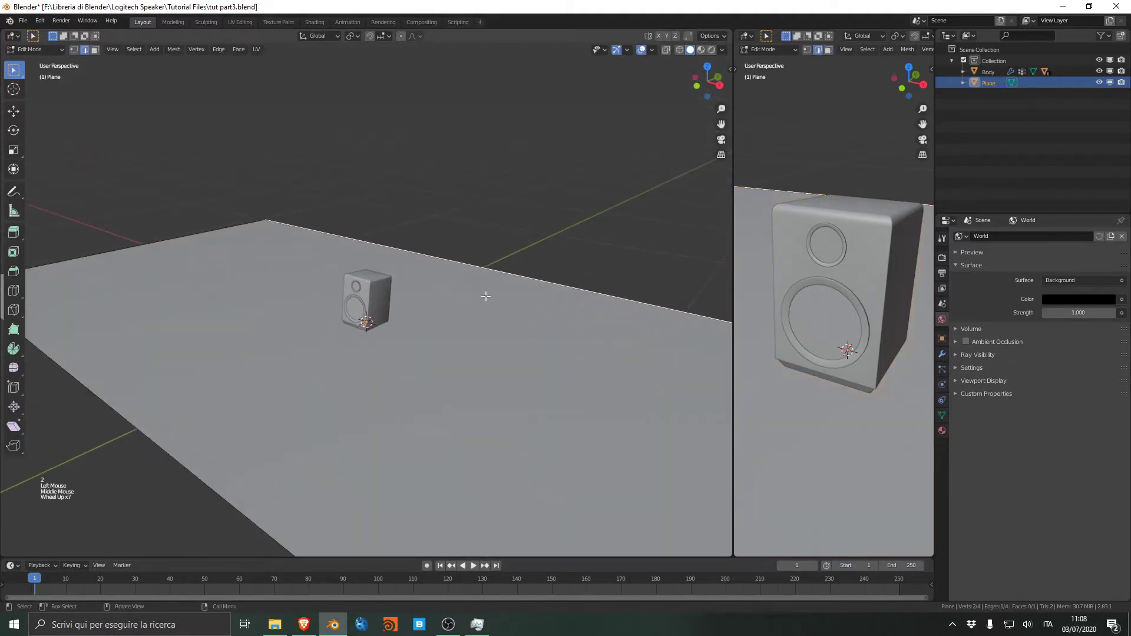
key(e)
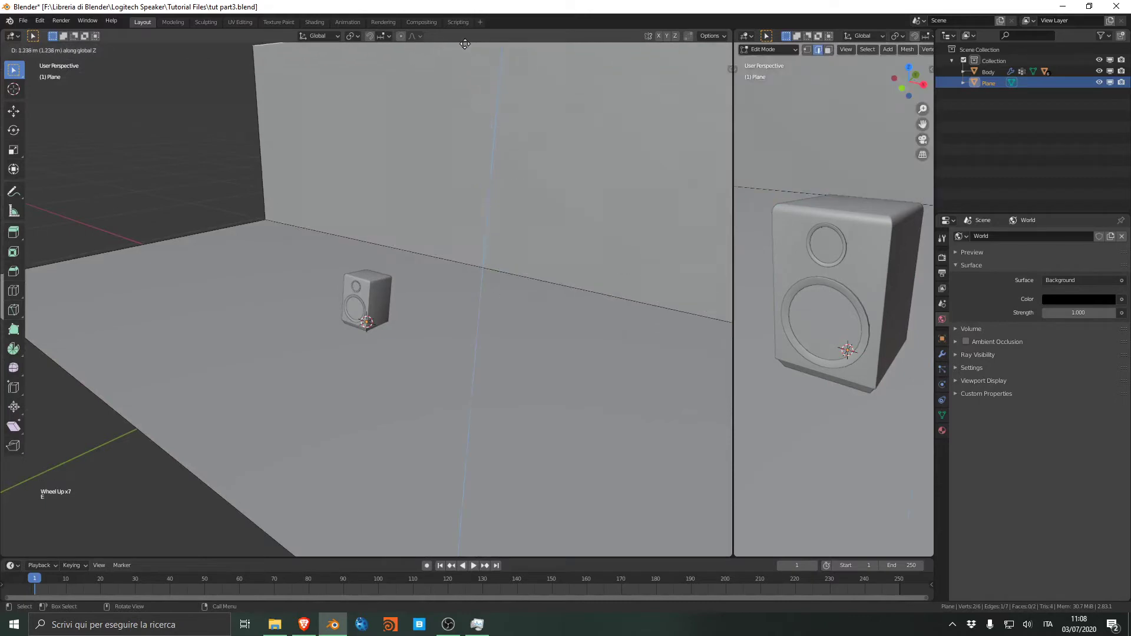
click(463, 460)
key(Tab)
scroll(463, 429, down, 1)
scroll(463, 430, up, 1)
scroll(471, 430, down, 5)
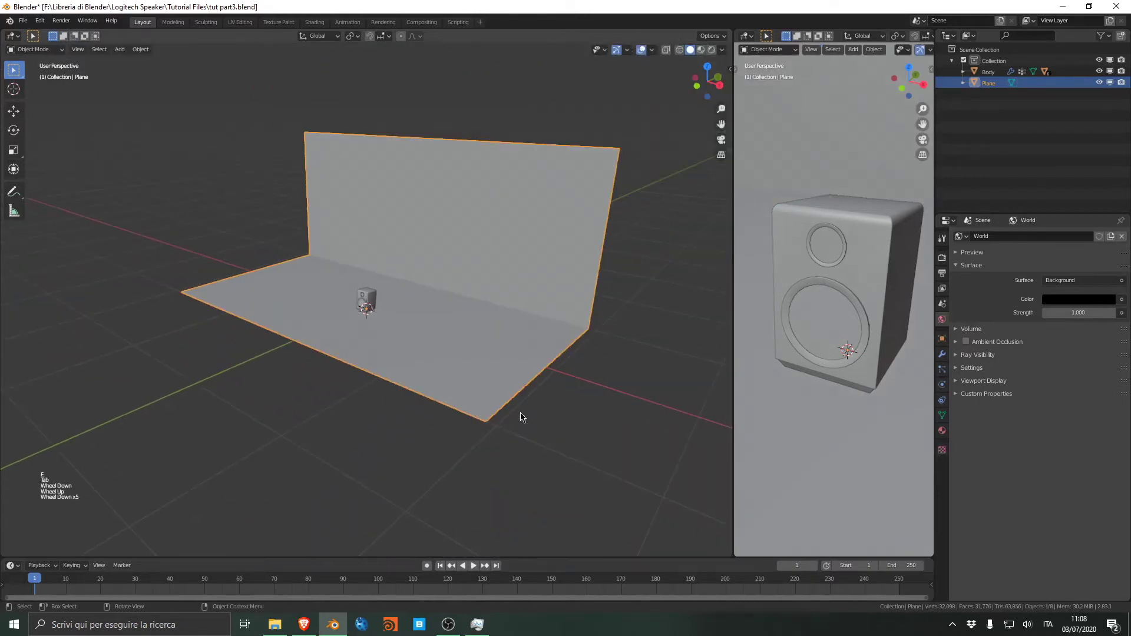
Display the second viewport in rendered shading and add a point light at the world origin
middle_drag(893, 46, 920, 57)
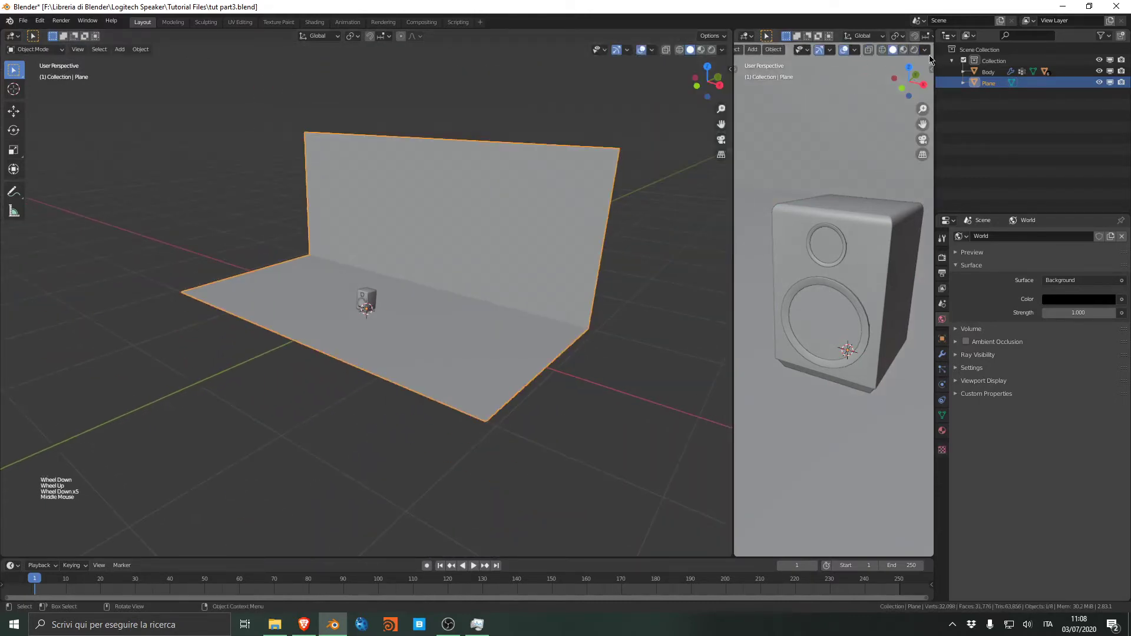
click(915, 50)
scroll(867, 223, up, 1)
scroll(576, 320, down, 5)
middle_click(575, 320)
scroll(393, 323, up, 8)
key(shift+a)
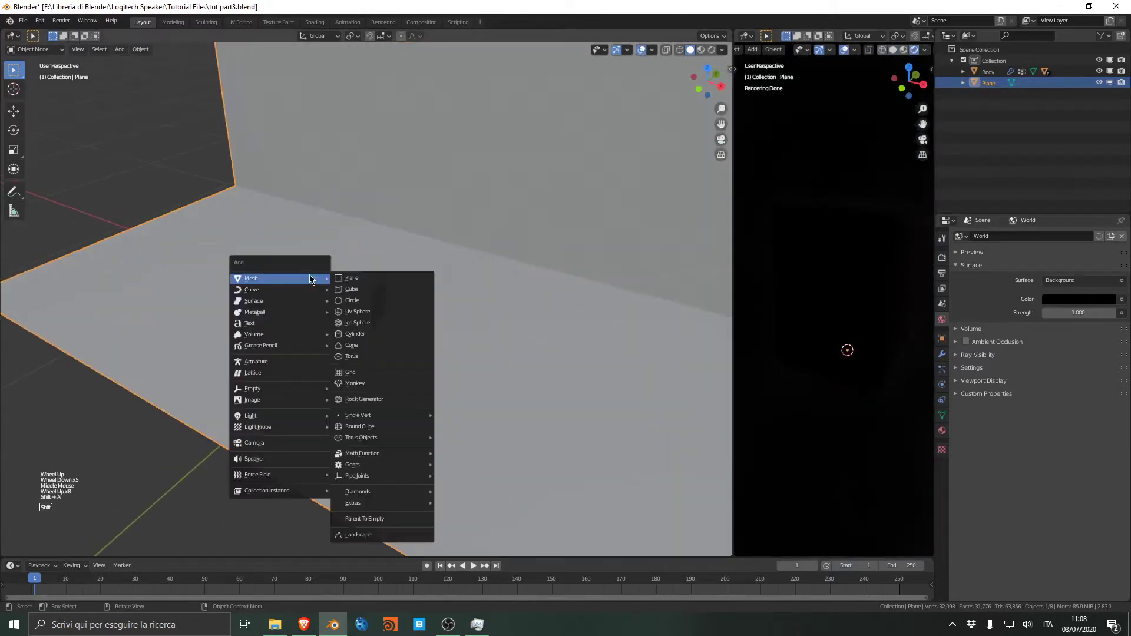
mouse_move(286, 416)
click(349, 417)
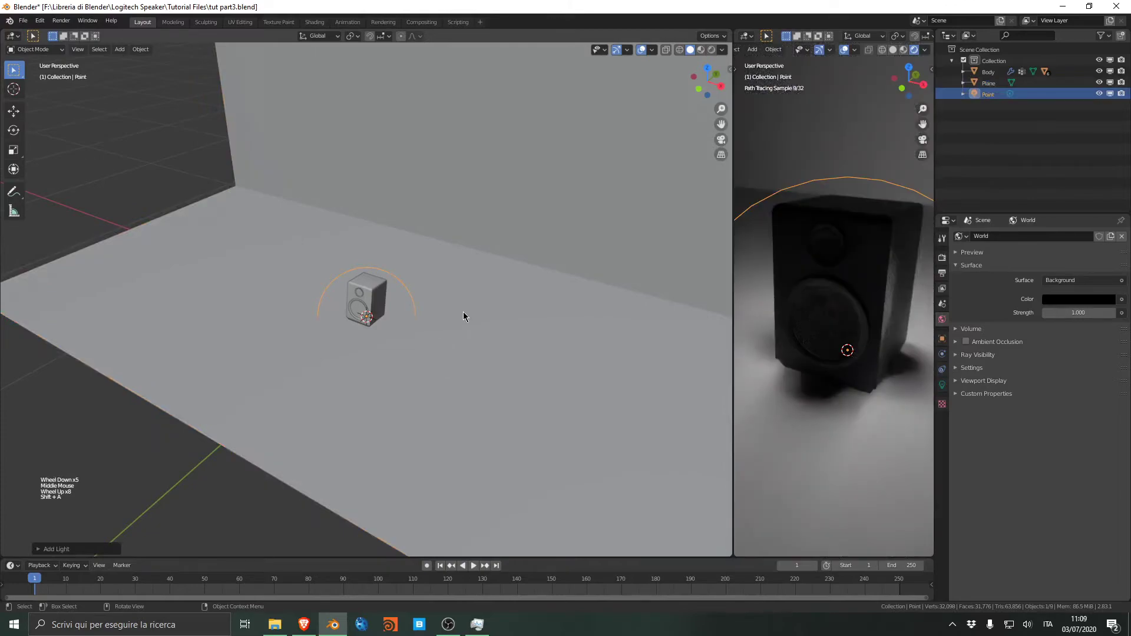
Move the point light above the floor and off to one side of the speaker
key(g)
click(444, 126)
key(g)
click(341, 168)
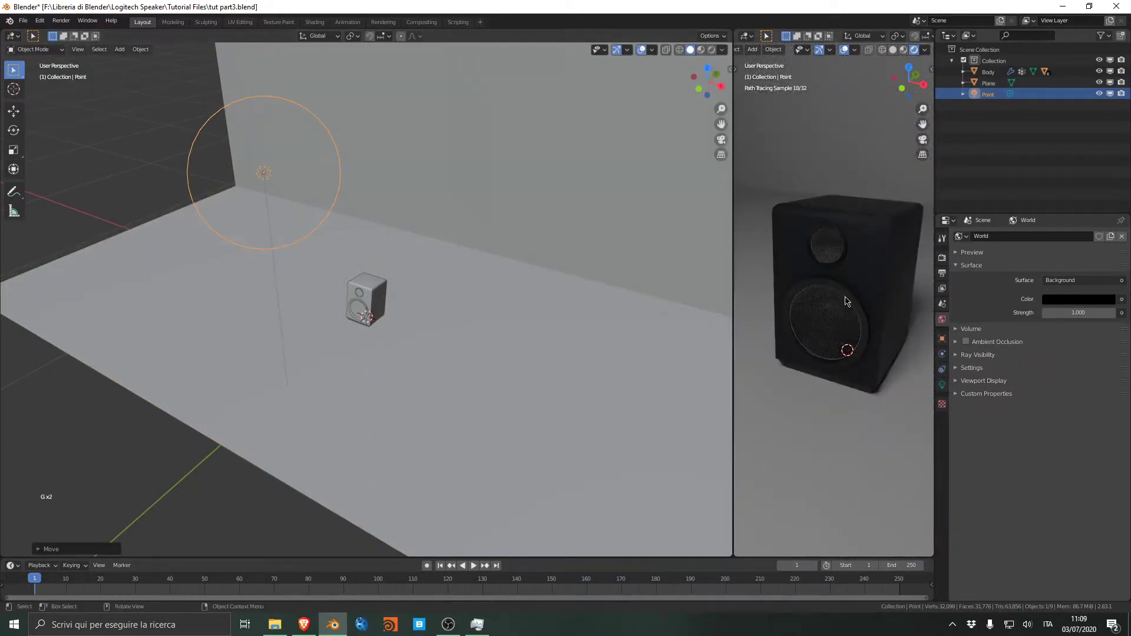
scroll(845, 301, down, 3)
shift+middle_drag(845, 301, 850, 271)
scroll(850, 271, up, 4)
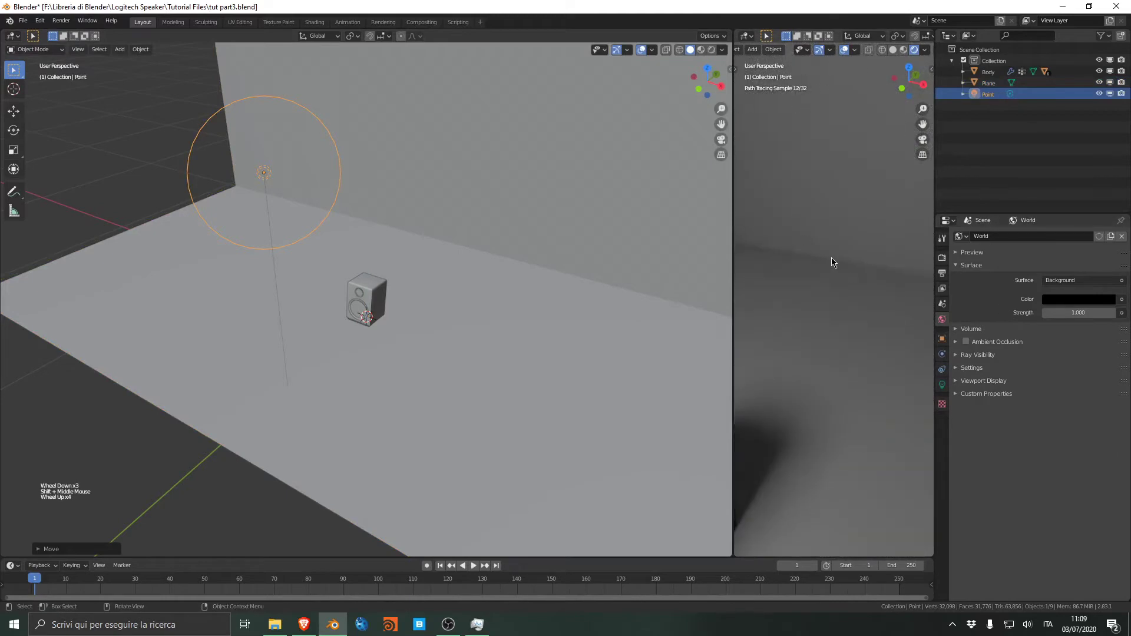
Rename the Plane object as Background
click(517, 179)
double_click(986, 83)
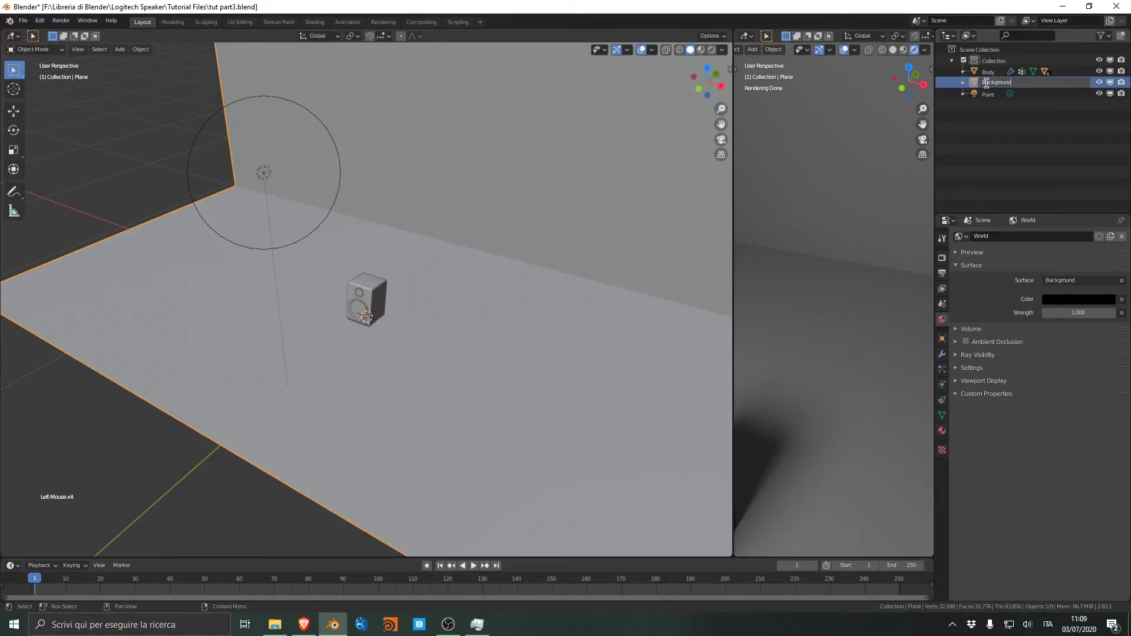
key(Return)
Add a Bevel modifier to the Background and apply the object's scale
click(942, 353)
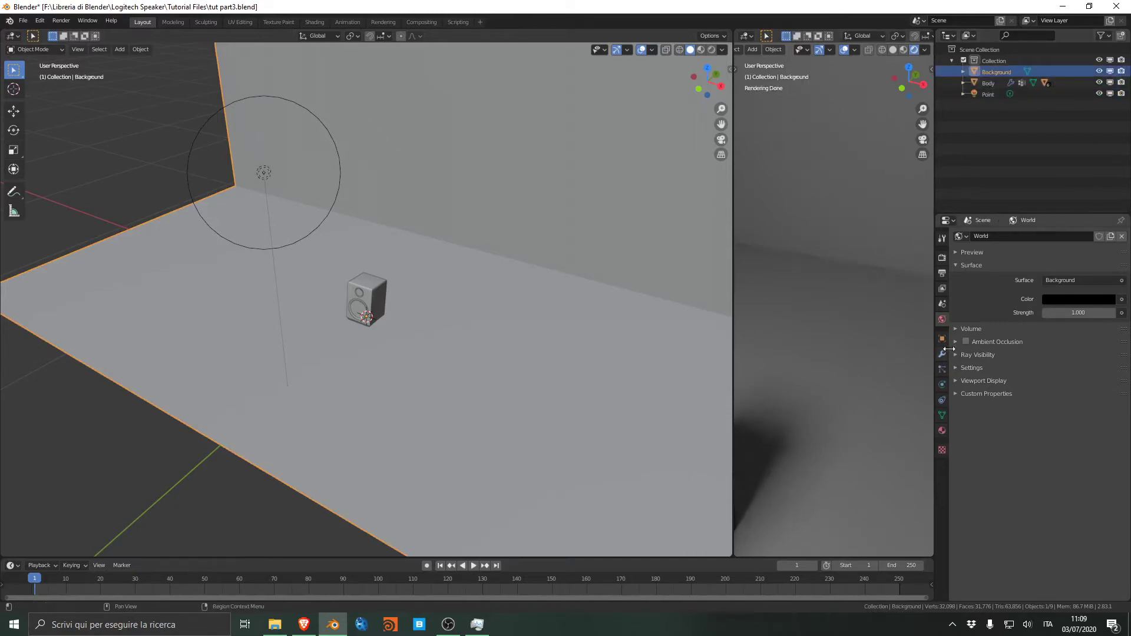
click(972, 236)
click(919, 262)
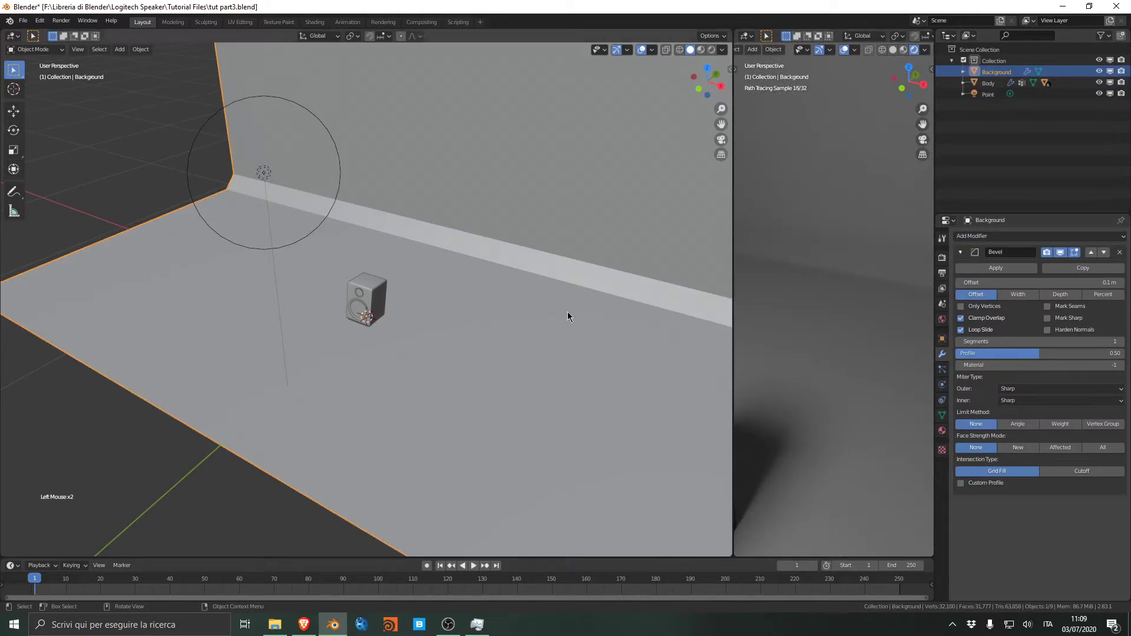
scroll(568, 312, down, 5)
middle_drag(574, 275, 495, 256)
scroll(495, 255, up, 5)
key(ctrl+a)
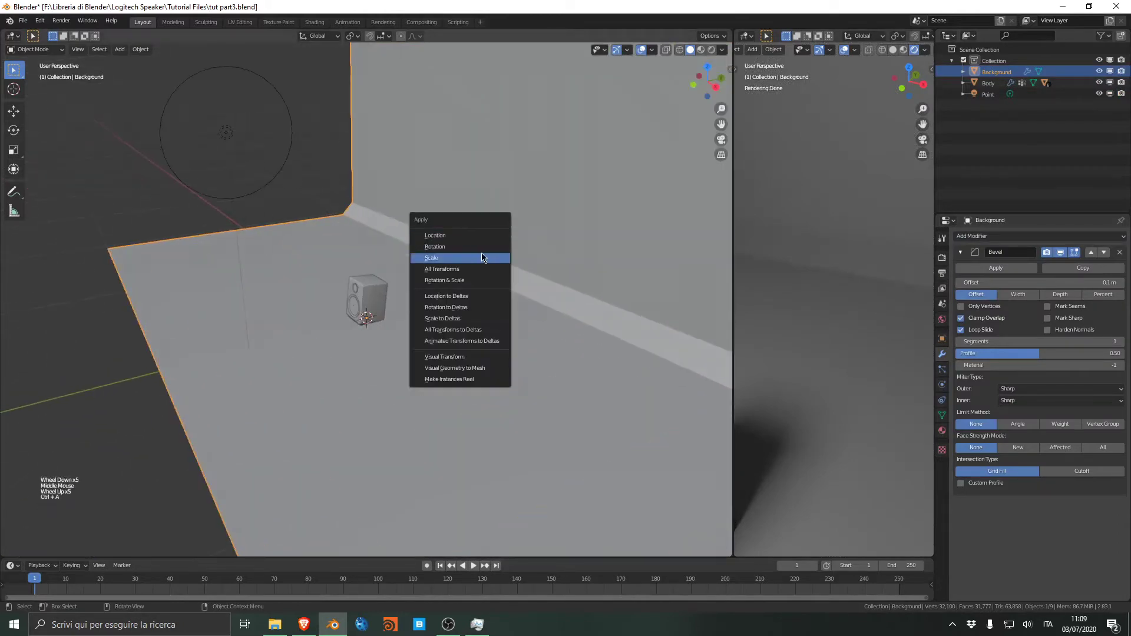
click(479, 256)
Set the Background's Bevel modifier to a 0.52 m offset with 15 segments
scroll(478, 257, down, 5)
middle_drag(489, 301, 549, 298)
scroll(549, 298, up, 5)
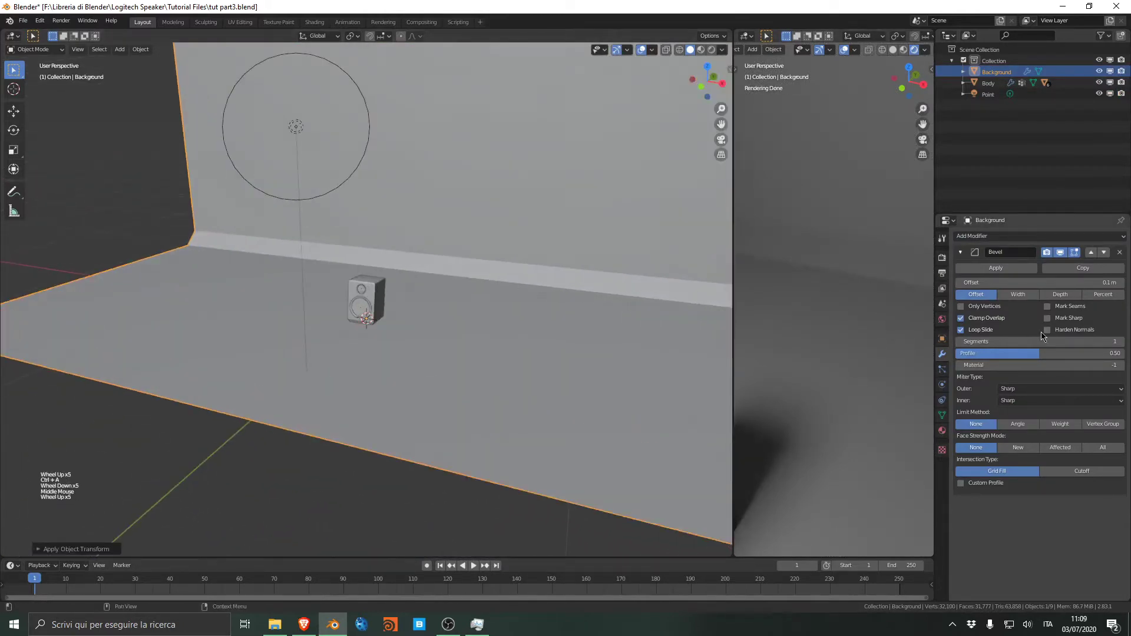
drag(1098, 284, 1124, 284)
double_click(1098, 346)
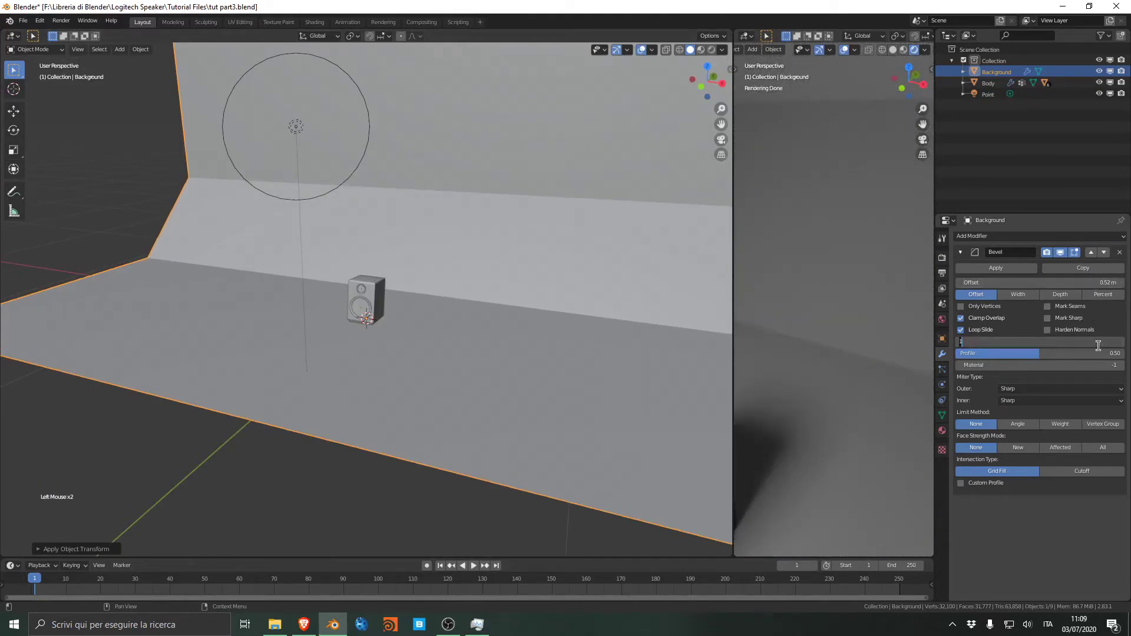
key(Return)
Shade the Background smooth and bring the speaker into the rendered view
right_click(635, 127)
click(635, 126)
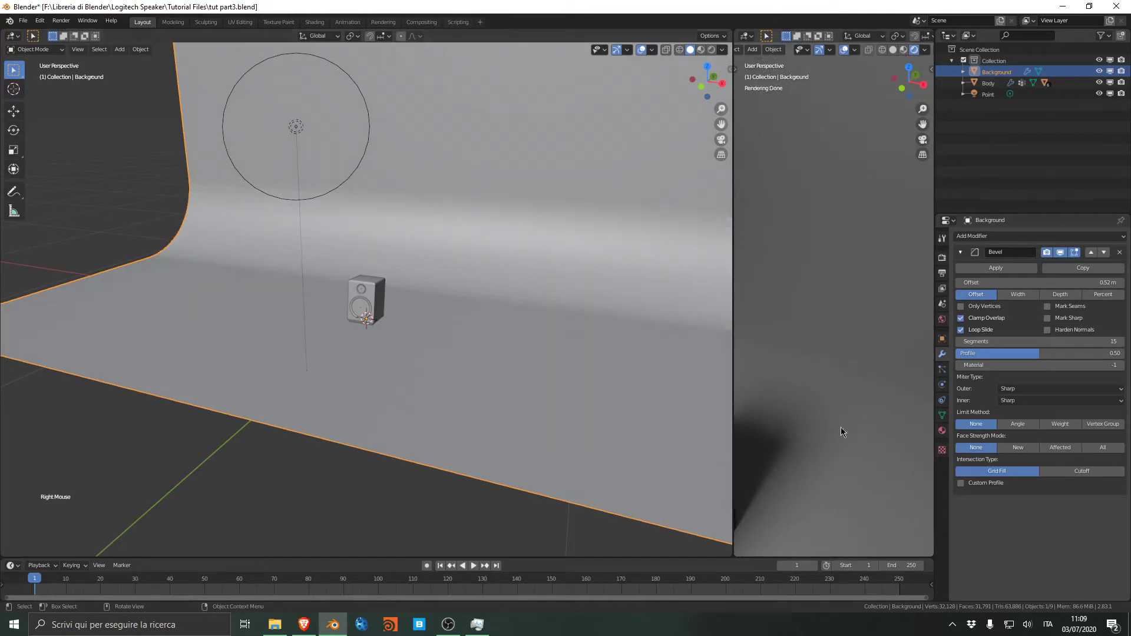
scroll(824, 418, down, 5)
shift+middle_drag(824, 305, 854, 327)
scroll(854, 327, up, 1)
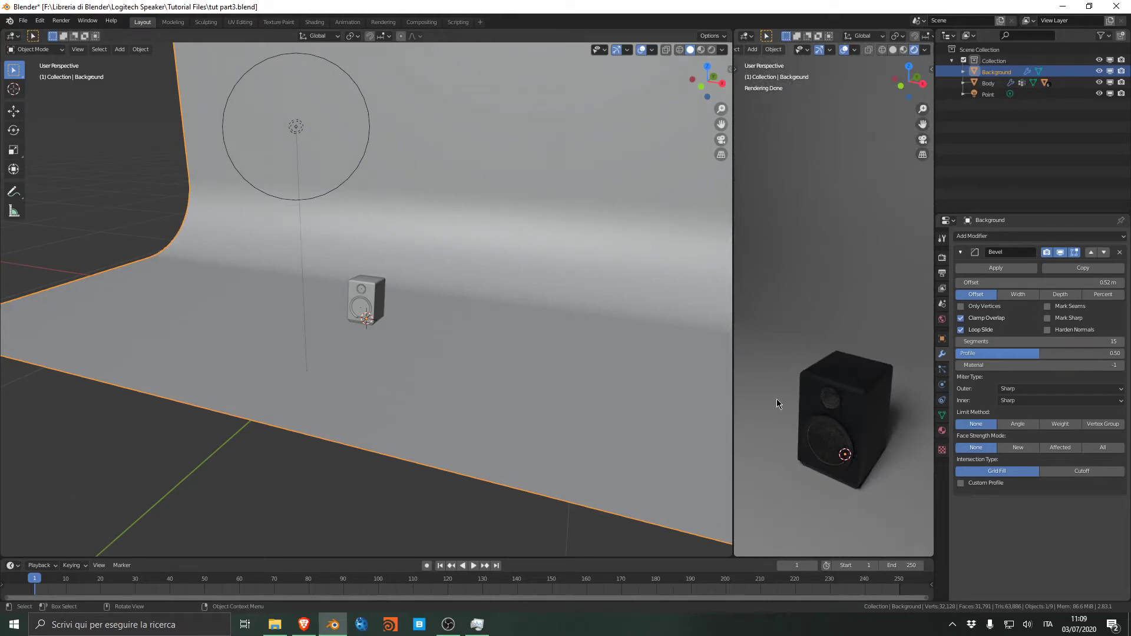
Create a new material on the Background object
scroll(772, 413, down, 5)
scroll(825, 437, up, 6)
shift+middle_drag(816, 439, 803, 306)
click(941, 432)
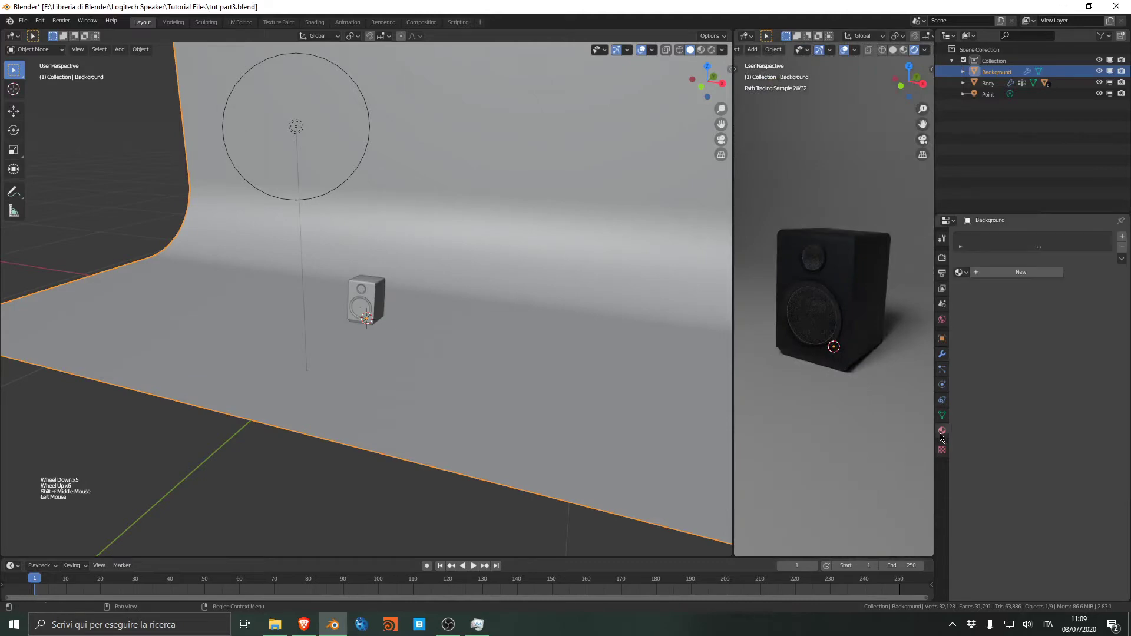
click(1000, 274)
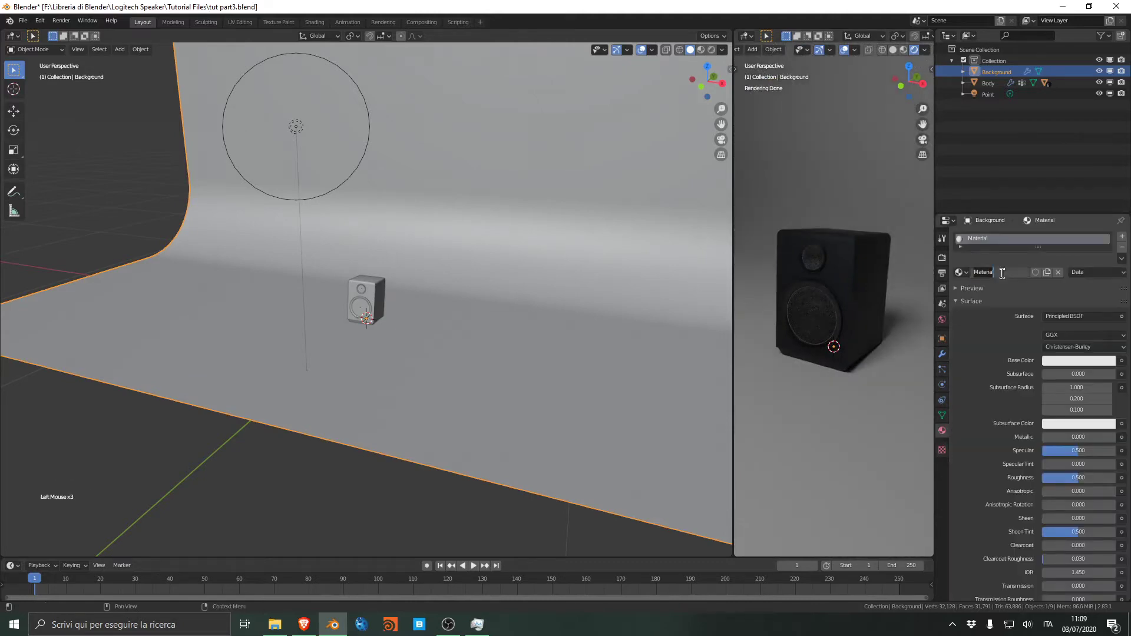
Name the Background's material foor and darken its base color to a grey with a value of about 0.338
click(1063, 361)
mouse_move(1105, 253)
mouse_down()
mouse_move(1107, 270)
mouse_move(1107, 254)
mouse_up()
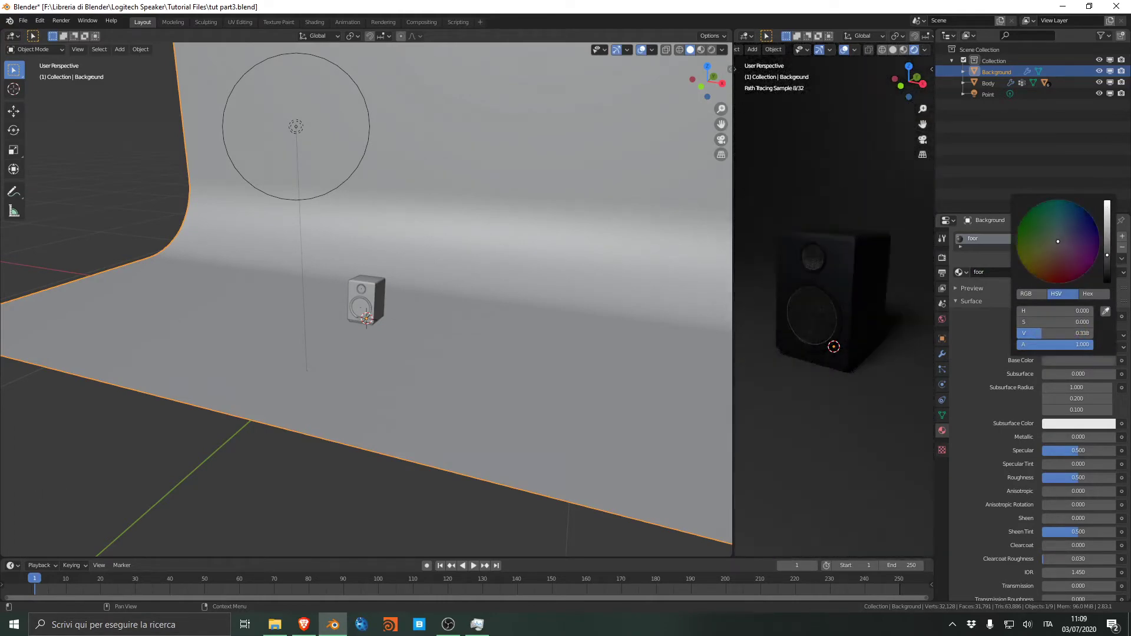
middle_drag(824, 264, 862, 299)
scroll(825, 251, up, 4)
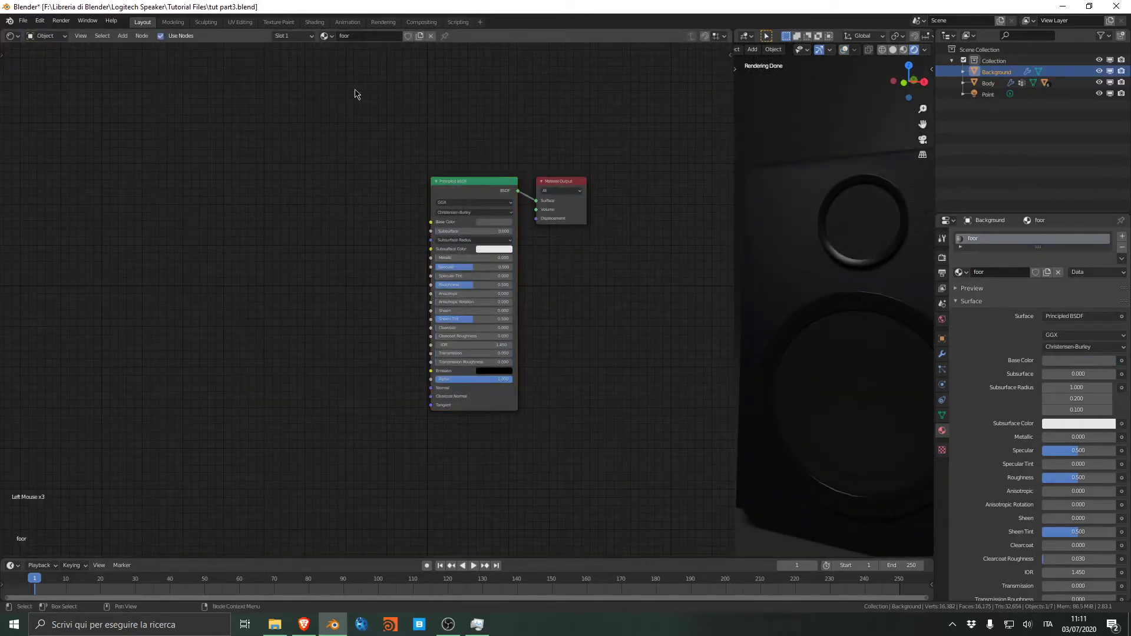
Examine the speaker against the darker background from several angles in the rendered view
middle_drag(354, 93, 345, 205)
scroll(345, 205, up, 8)
scroll(823, 384, down, 5)
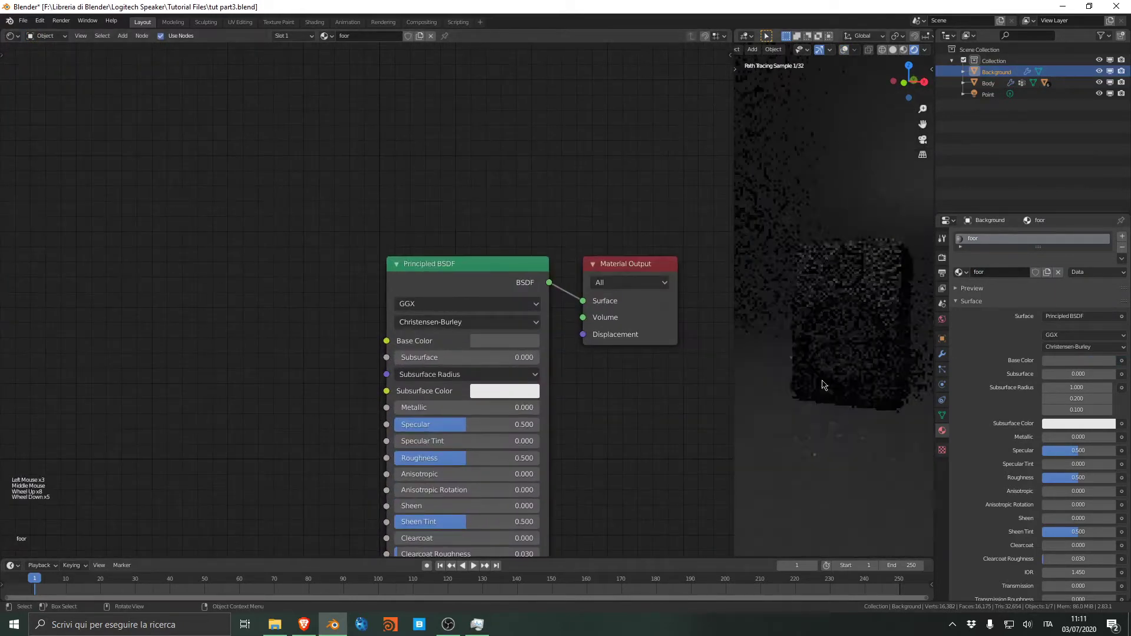
scroll(825, 386, down, 2)
mouse_move(833, 391)
middle_down()
mouse_move(871, 416)
mouse_move(887, 409)
mouse_move(870, 392)
middle_up()
scroll(860, 396, up, 3)
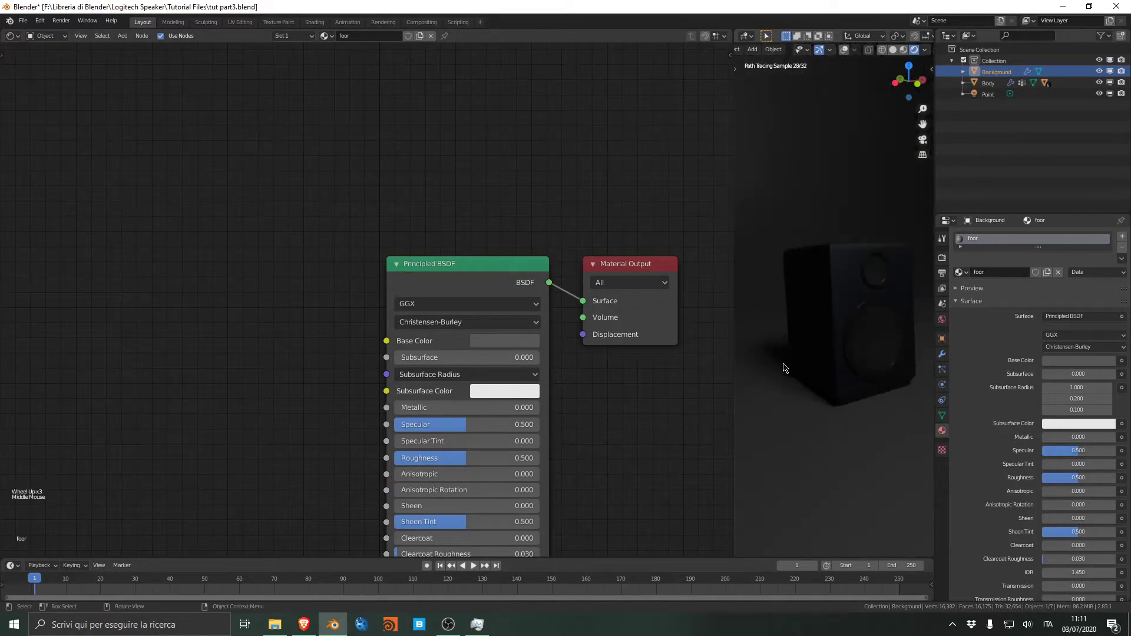
middle_drag(822, 354, 750, 359)
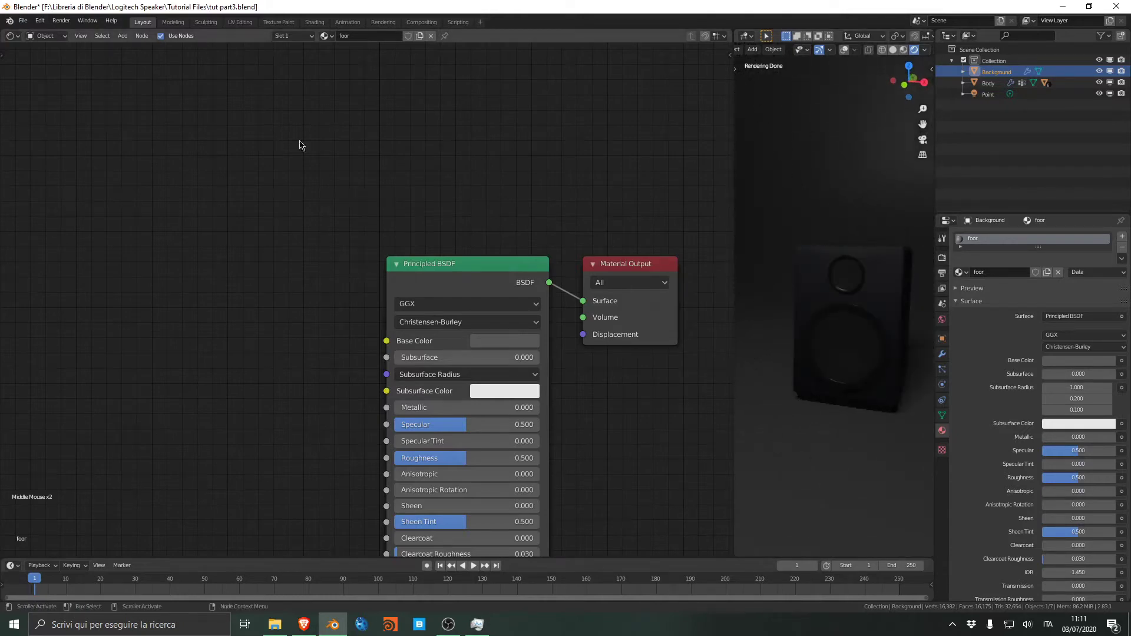
scroll(853, 369, down, 2)
scroll(854, 346, up, 3)
mouse_move(852, 366)
middle_down()
mouse_move(853, 346)
mouse_move(842, 352)
middle_up()
scroll(854, 346, down, 2)
shift+scroll(842, 352, up, 1)
scroll(842, 354, up, 1)
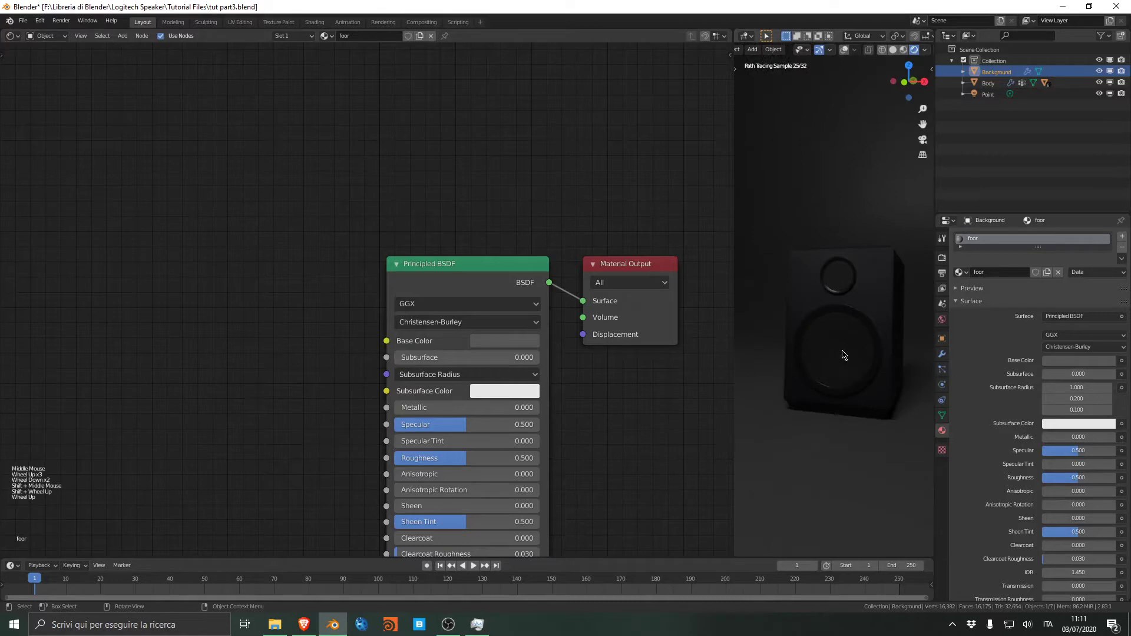
middle_drag(841, 351, 837, 328)
Save the file and switch the node editor area back to the 3D Viewport
key(ctrl+s)
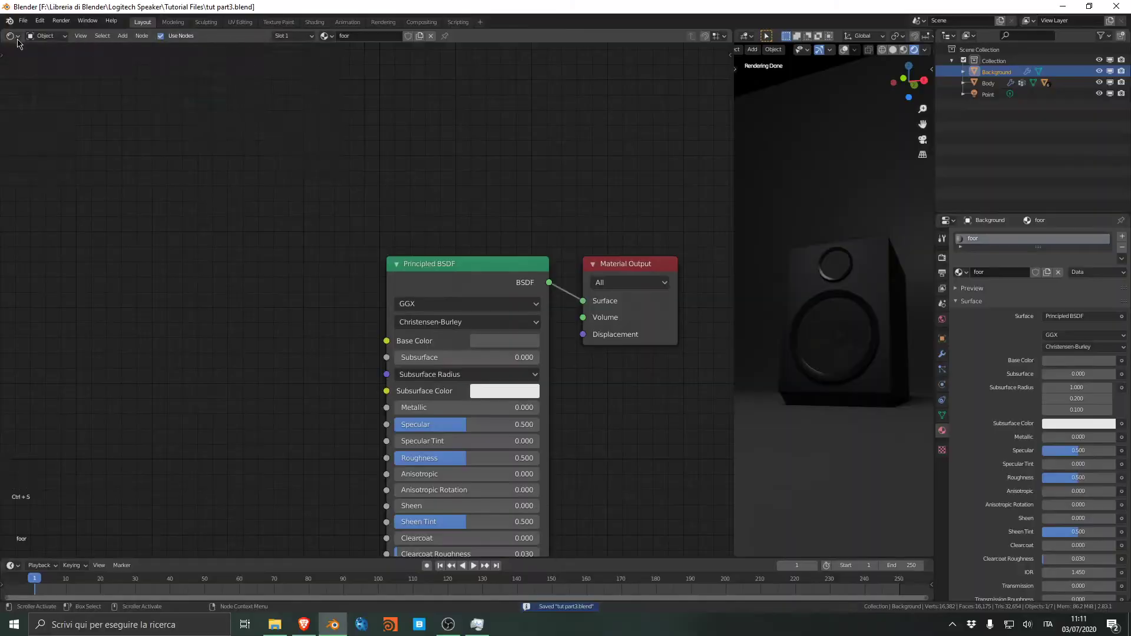
click(12, 36)
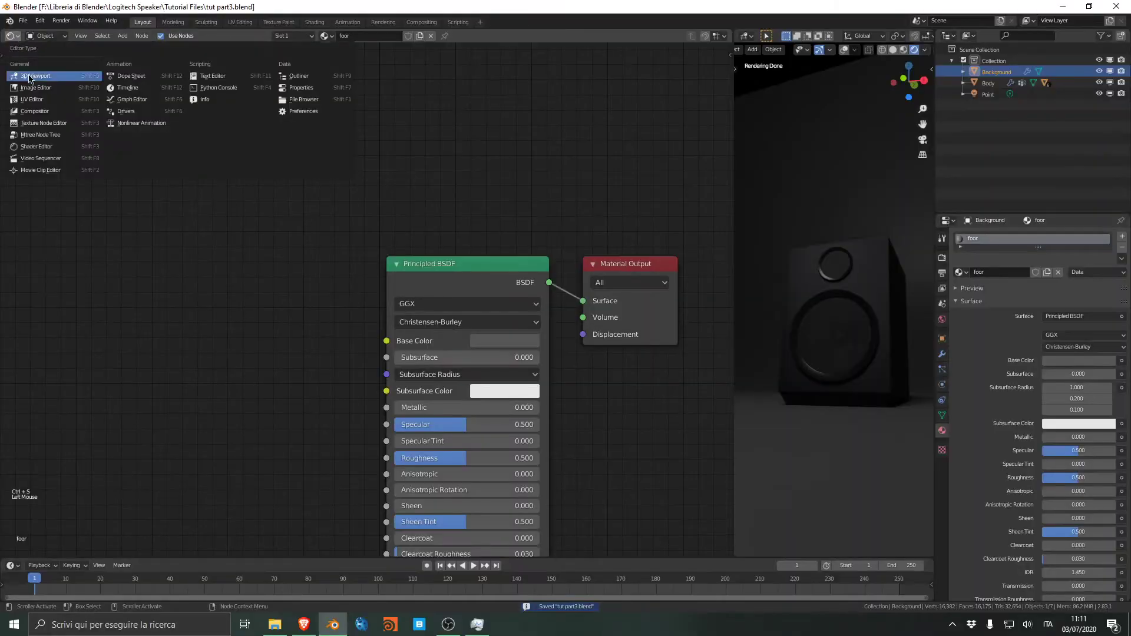
click(30, 76)
click(96, 196)
scroll(99, 198, down, 4)
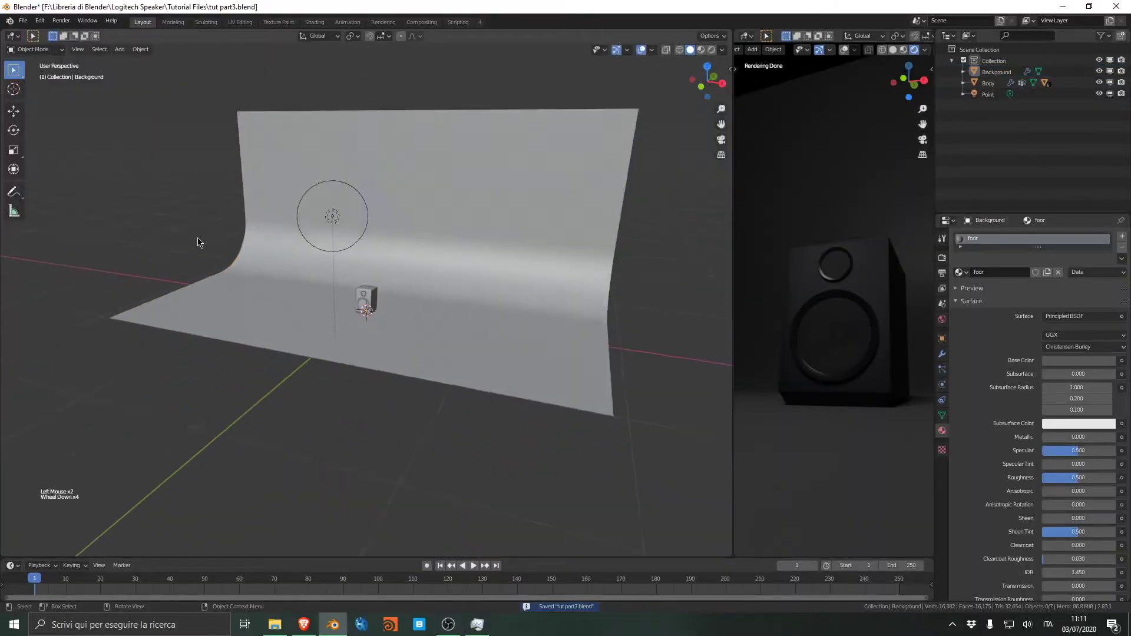
Change the point light to an area light with a Disk shape and a size of about 1.16 m
middle_drag(192, 239, 269, 258)
click(326, 244)
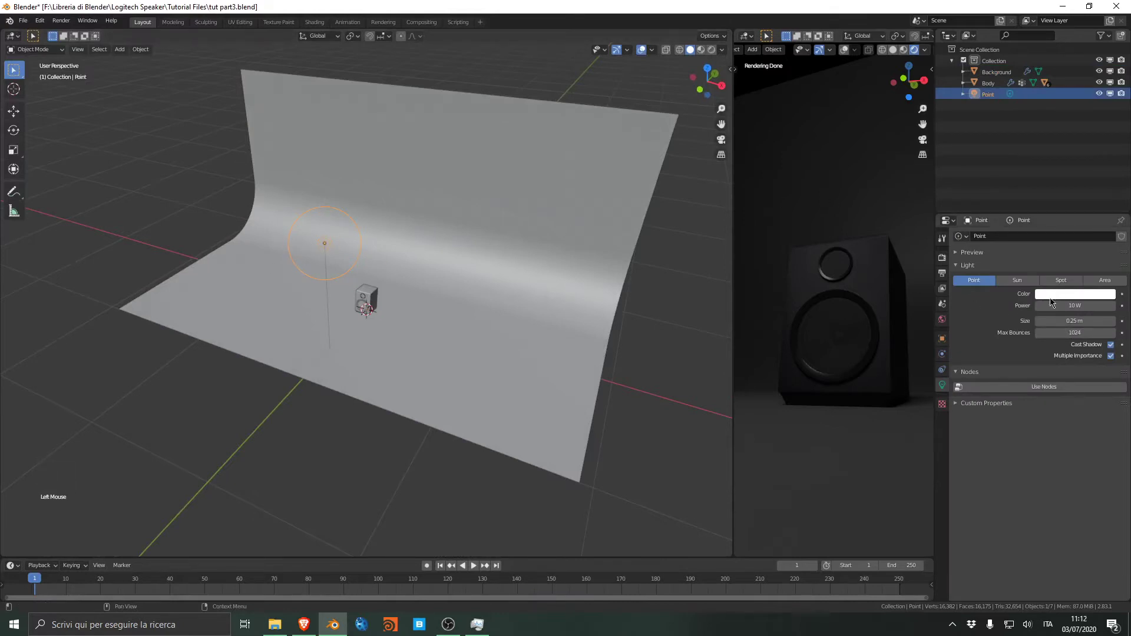
click(1110, 280)
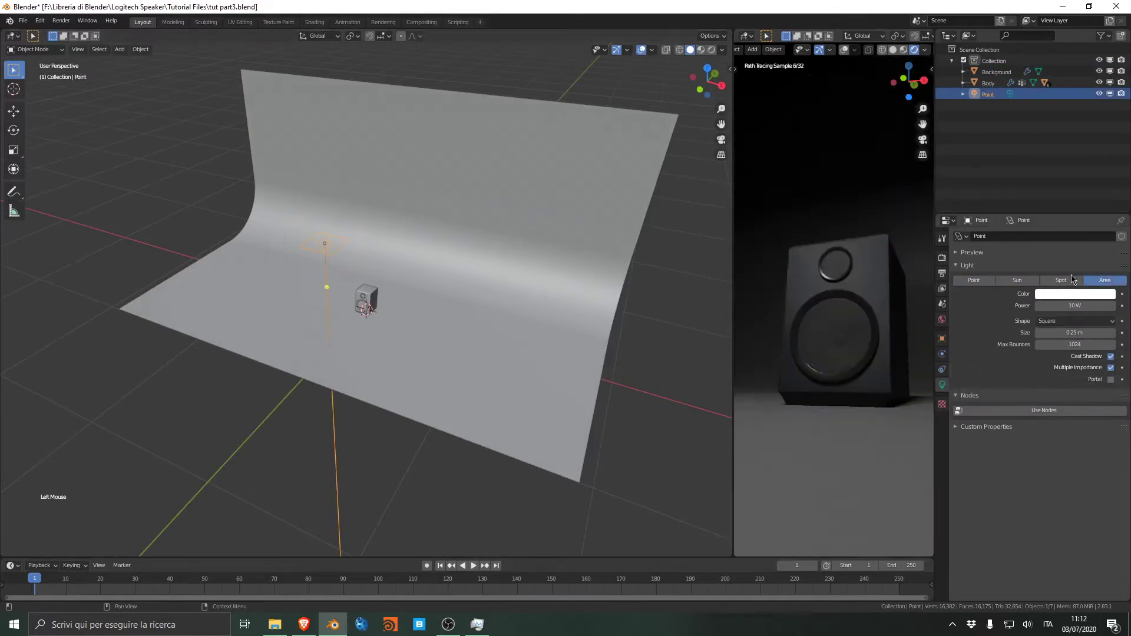
click(1052, 321)
click(1046, 359)
middle_drag(454, 210, 452, 249)
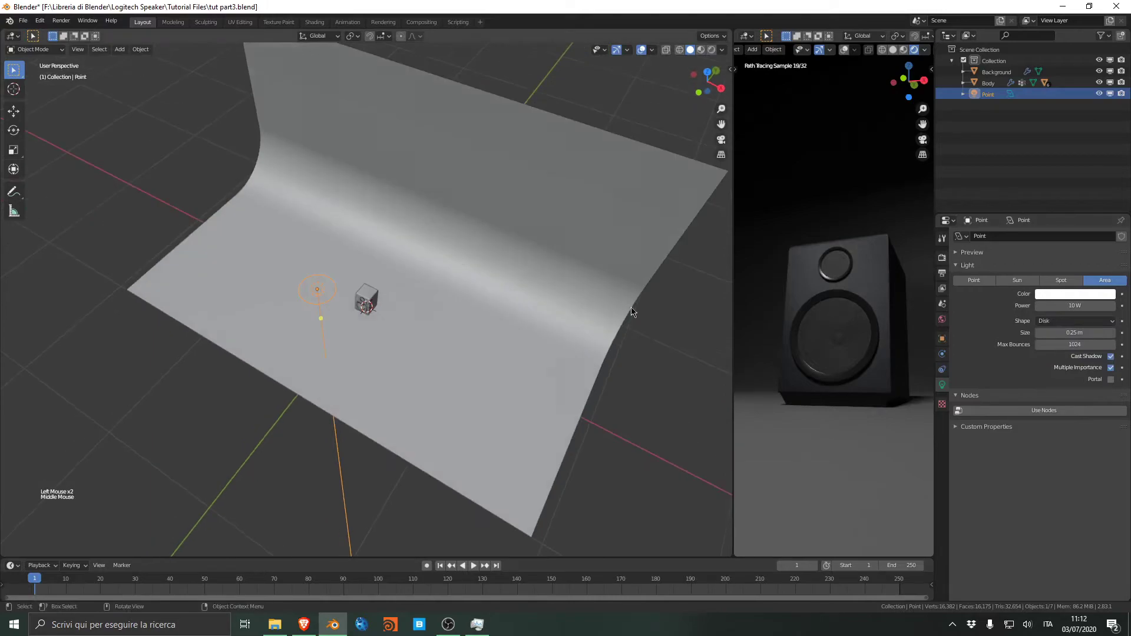
drag(1065, 333, 1089, 333)
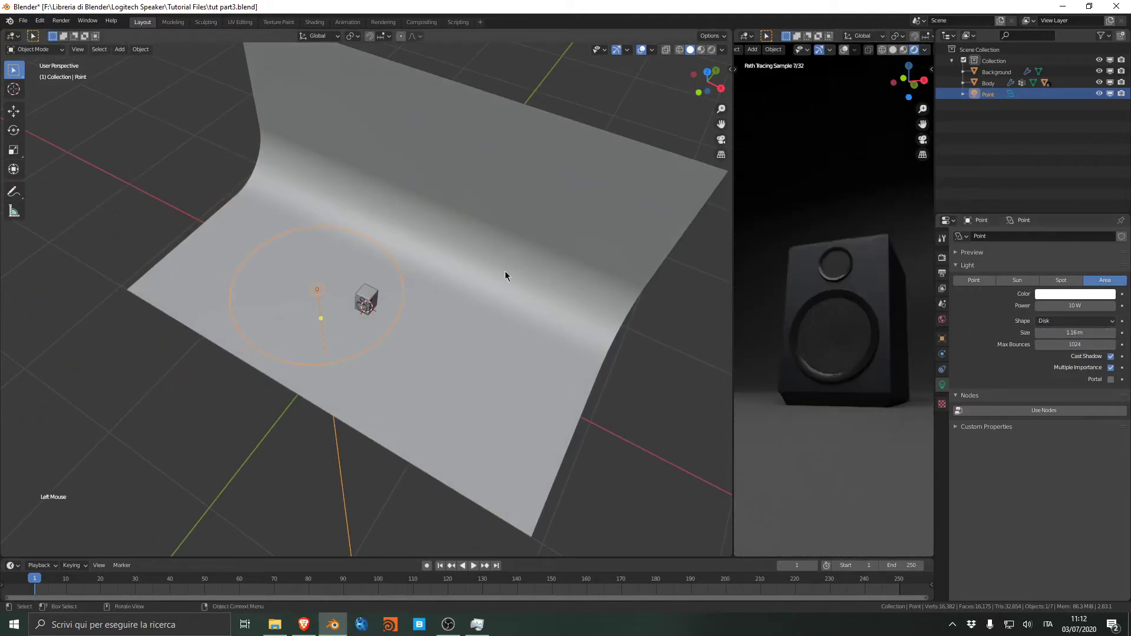
From the top view, move the area light to the speaker's front right and rotate it freely to aim at the speaker
scroll(321, 314, down, 2)
middle_drag(321, 298, 270, 291)
key(KP_7)
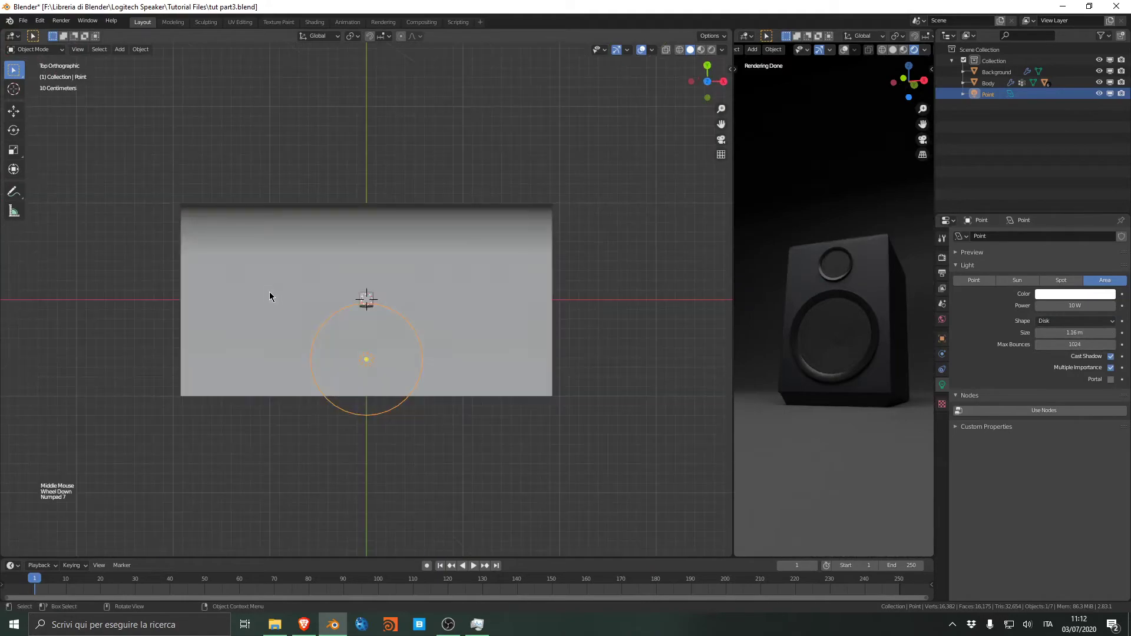
key(g)
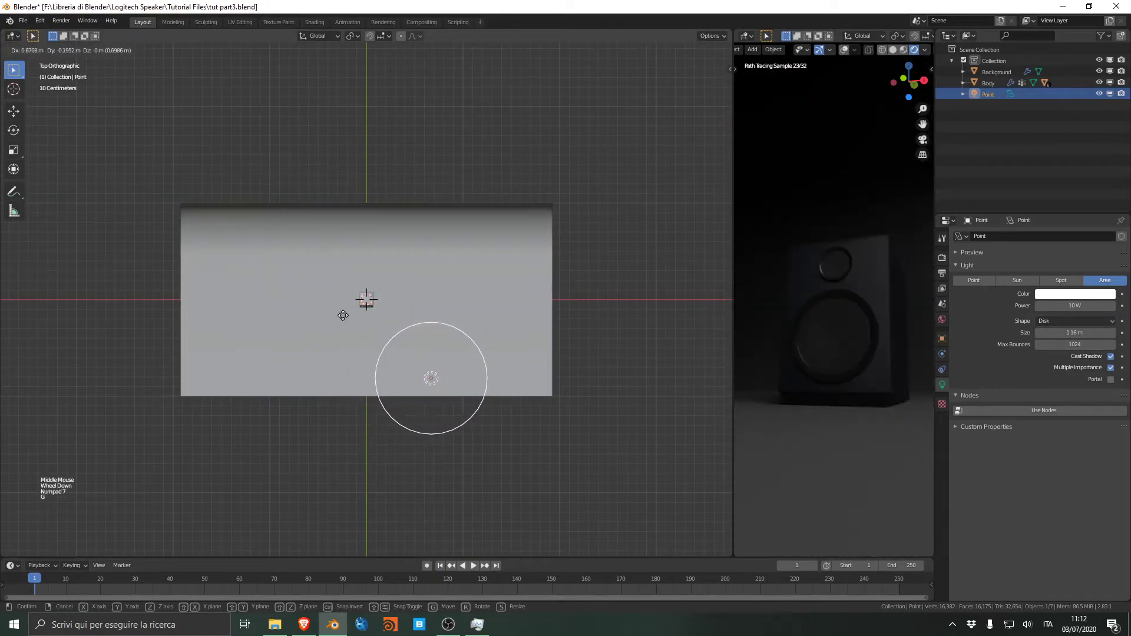
click(342, 308)
key(r)
key(r)
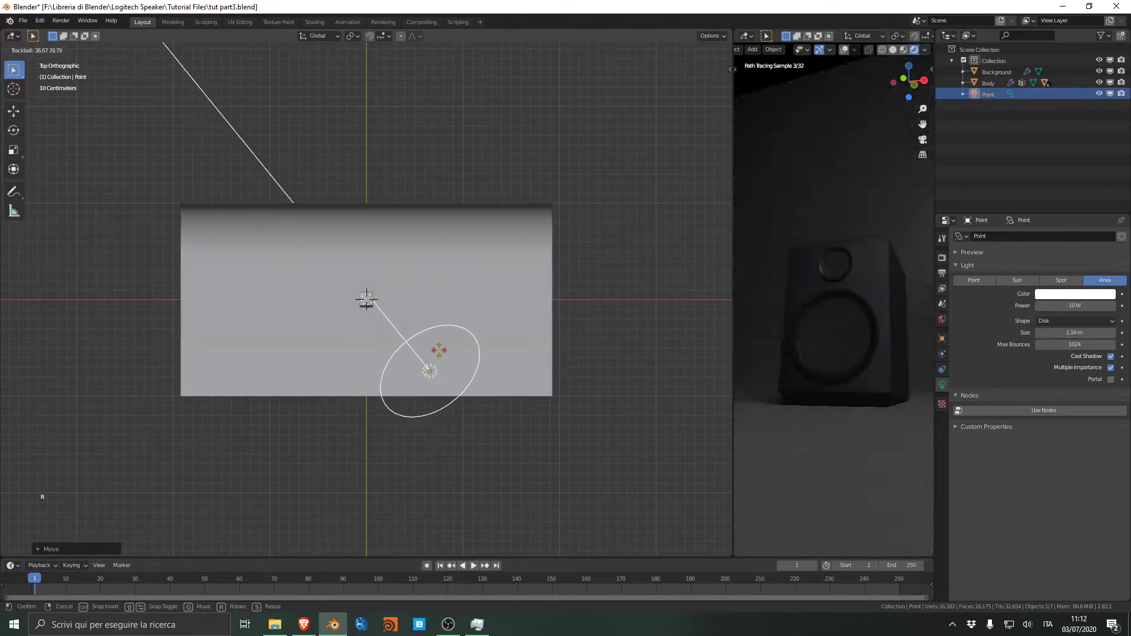
click(441, 351)
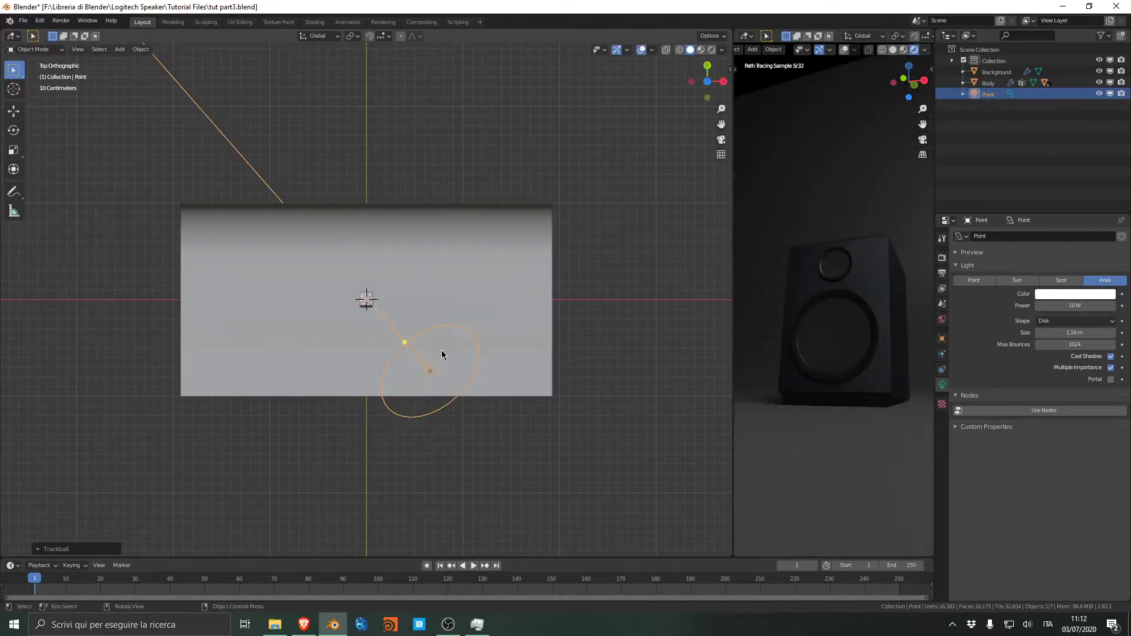
middle_drag(441, 354, 442, 341)
Rename the area light Key_light and save the file
click(990, 95)
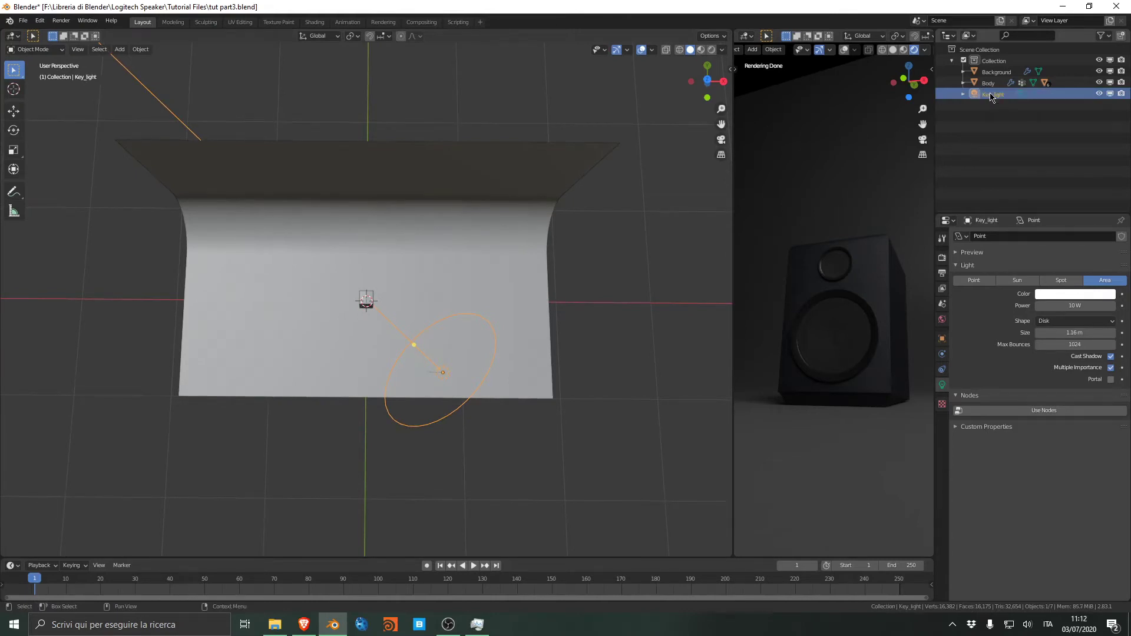
key(ctrl+s)
middle_drag(472, 230, 435, 164)
scroll(435, 164, up, 3)
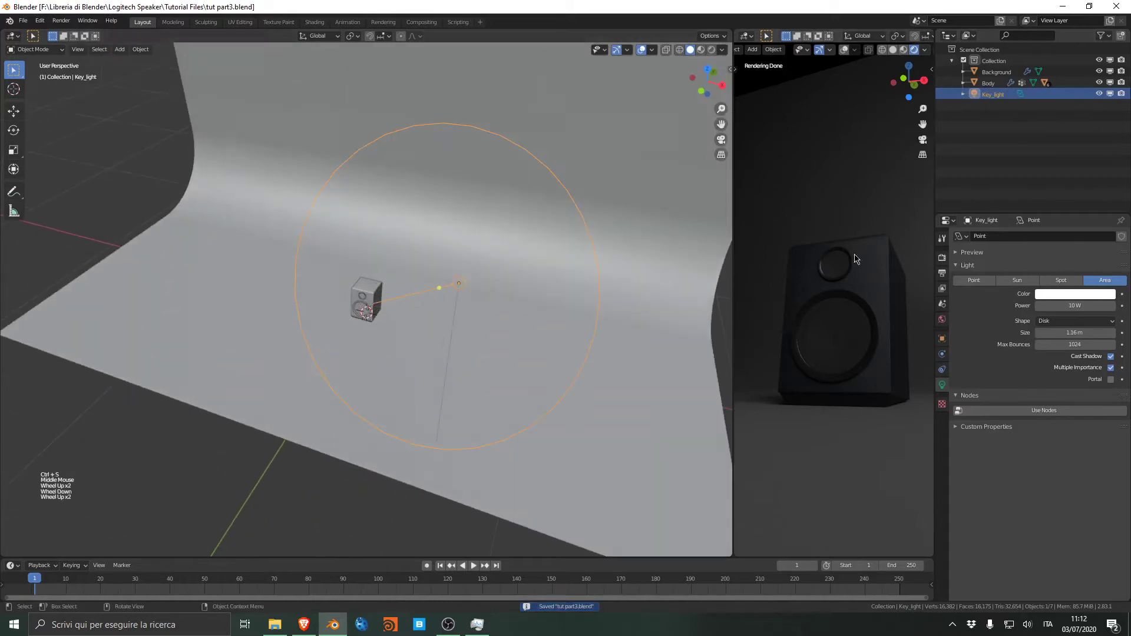
Set the power of Key_light to 15 W and check the lighting on the speaker in the rendered view
key(Return)
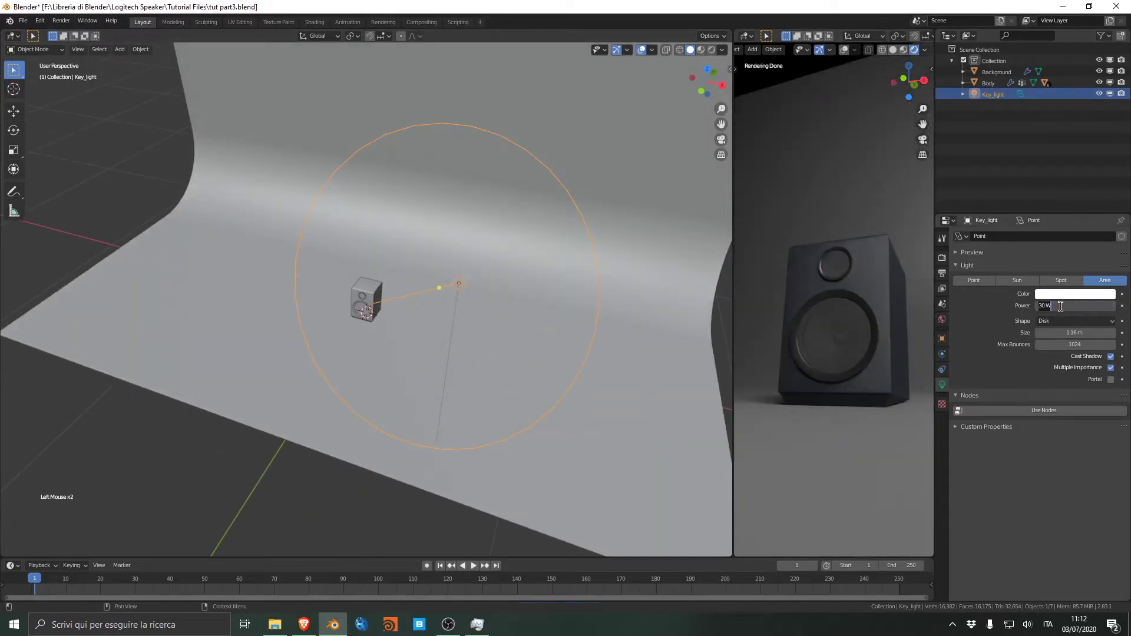
text(15)
key(Return)
middle_drag(837, 383, 796, 396)
scroll(848, 407, down, 6)
scroll(861, 428, up, 1)
scroll(858, 429, down, 4)
scroll(832, 434, up, 8)
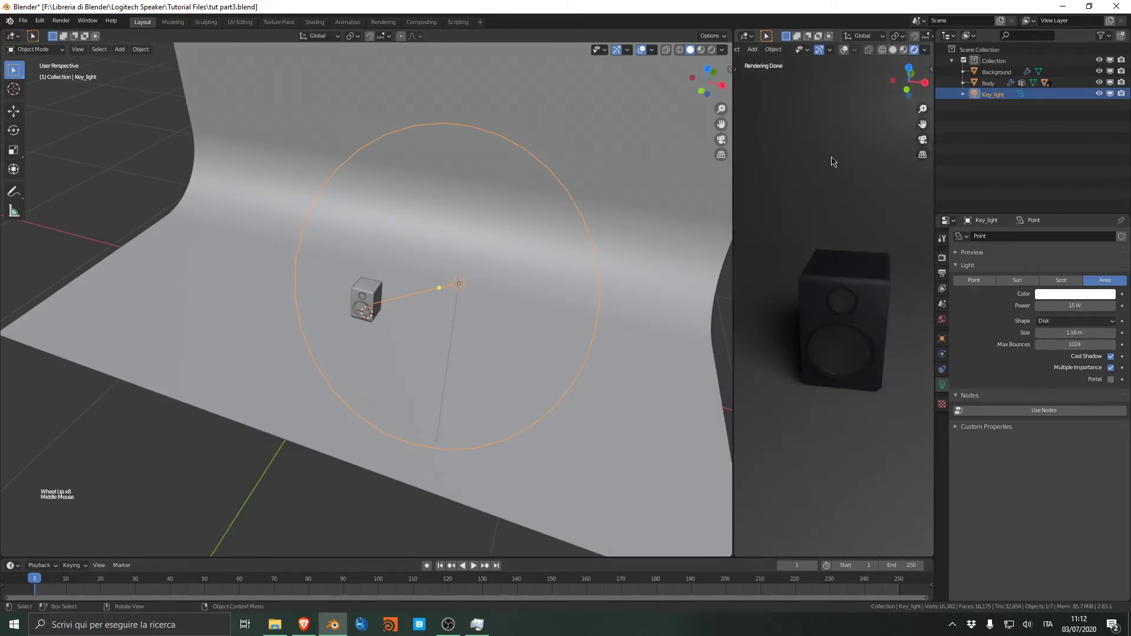
Raise the roughness of the Background's foor material to 1.0 and save the file
click(864, 194)
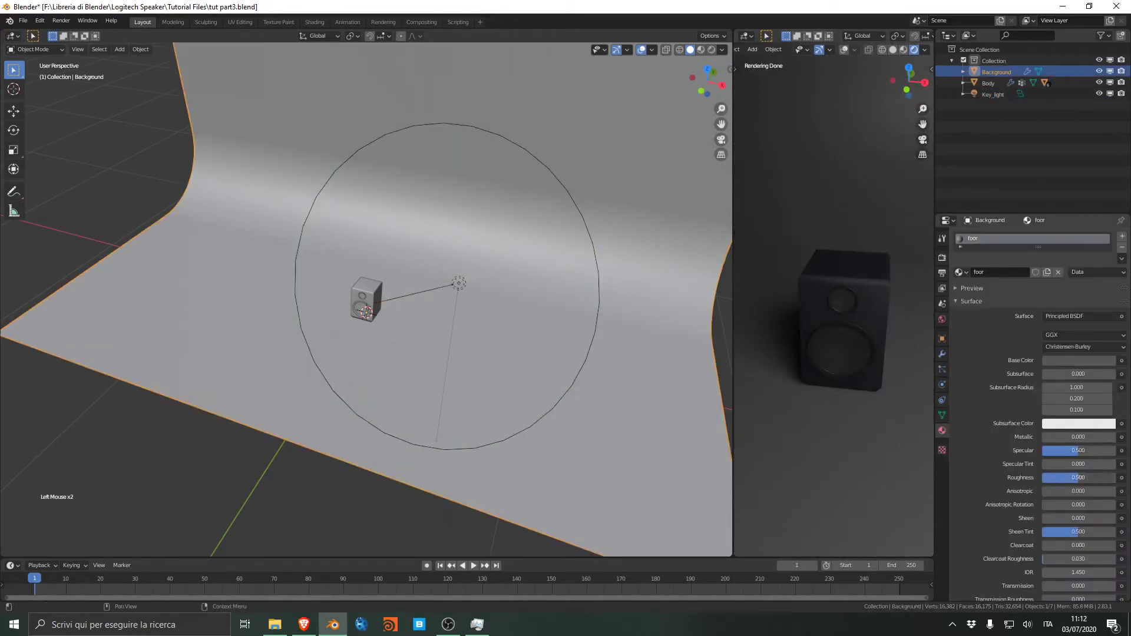
drag(1078, 478, 1115, 477)
scroll(807, 383, down, 1)
scroll(807, 384, up, 1)
scroll(808, 383, down, 1)
middle_drag(808, 383, 824, 342)
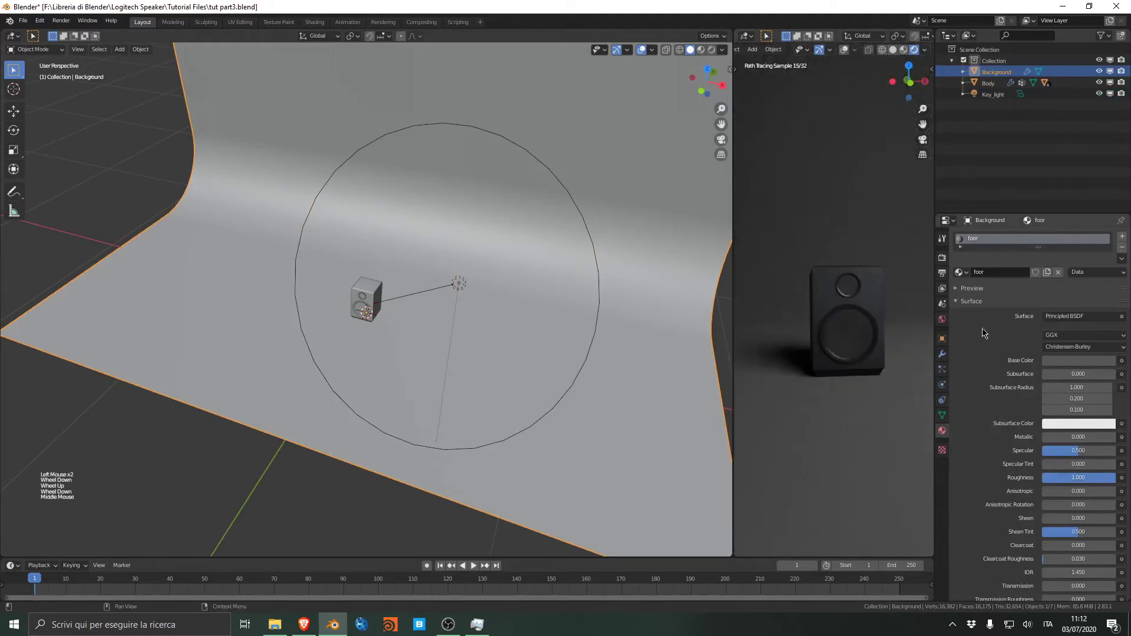
mouse_move(1075, 480)
mouse_down()
mouse_move(1001, 480)
mouse_move(1084, 480)
mouse_up()
scroll(816, 404, up, 3)
middle_drag(824, 406, 812, 402)
key(ctrl+s)
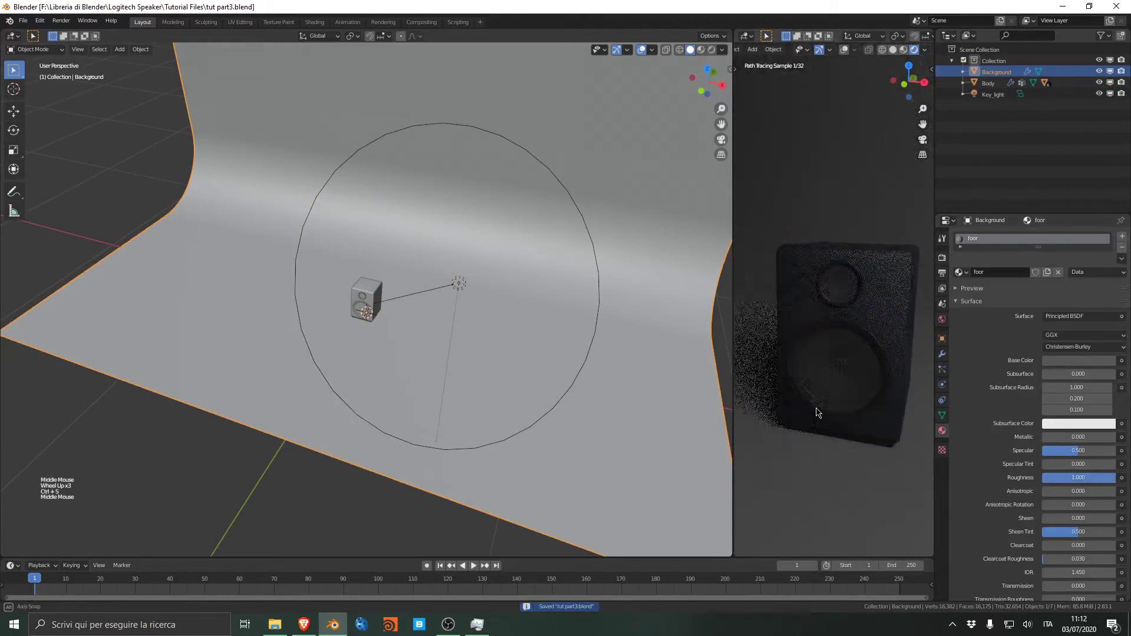
Duplicate Key_light and, from the top view, place the copy at the speaker's front left
middle_click(370, 366)
scroll(383, 303, up, 1)
click(491, 280)
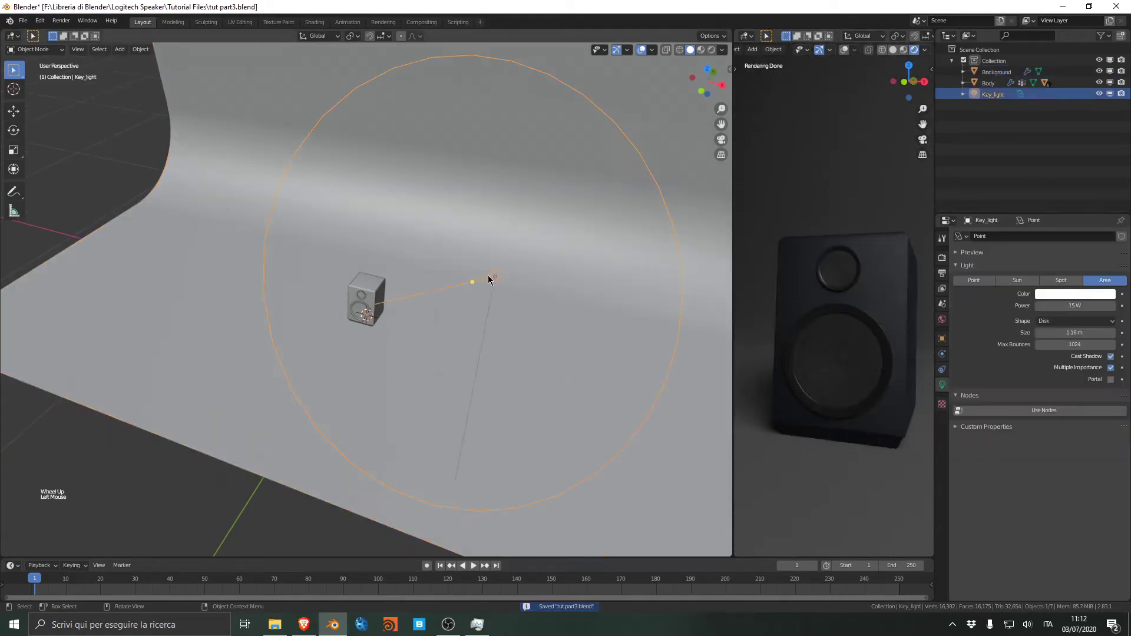
key(KP_7)
scroll(482, 283, down, 2)
scroll(482, 283, up, 1)
scroll(482, 283, down, 1)
key(shift+d)
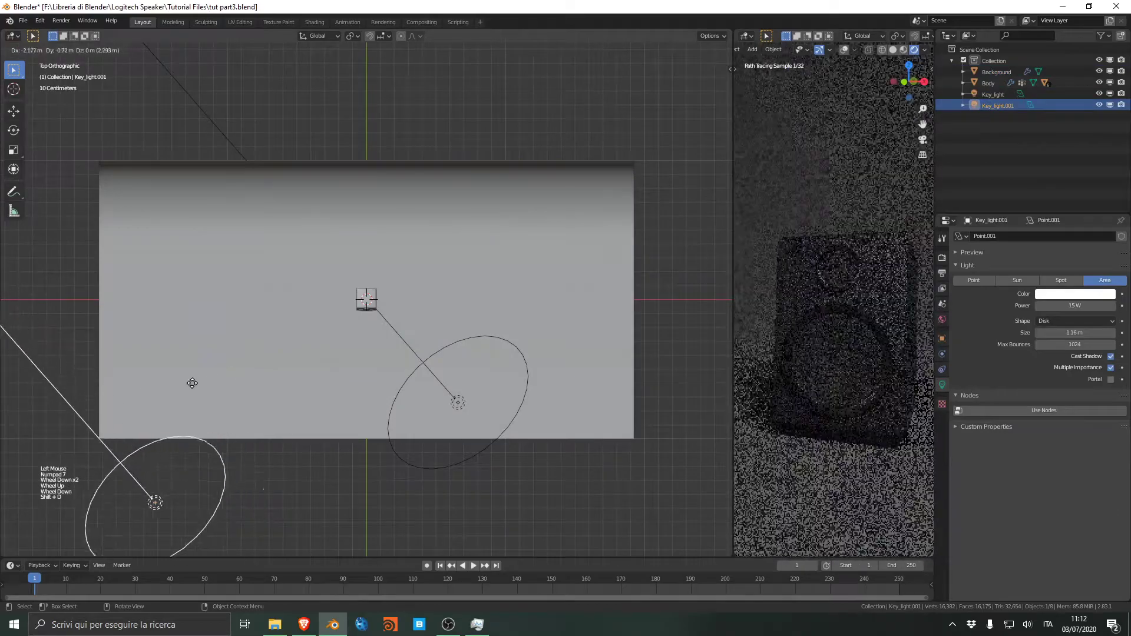
click(205, 372)
Rotate the duplicated light so its beam points toward the speaker
key(r)
click(460, 306)
key(r)
key(r)
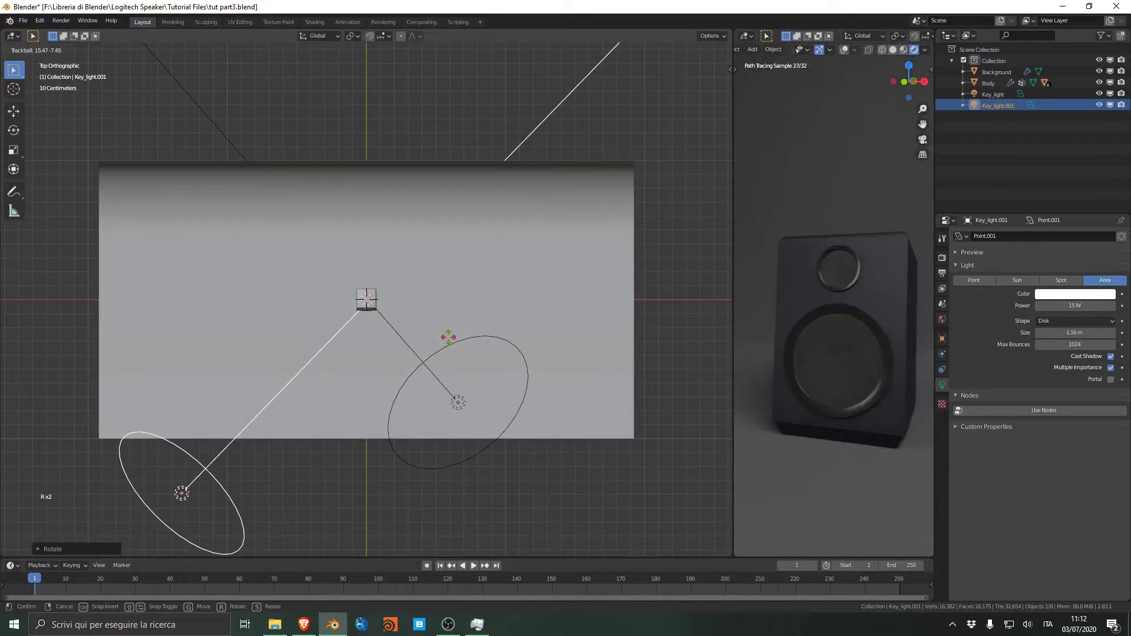
click(448, 337)
middle_drag(448, 337, 408, 253)
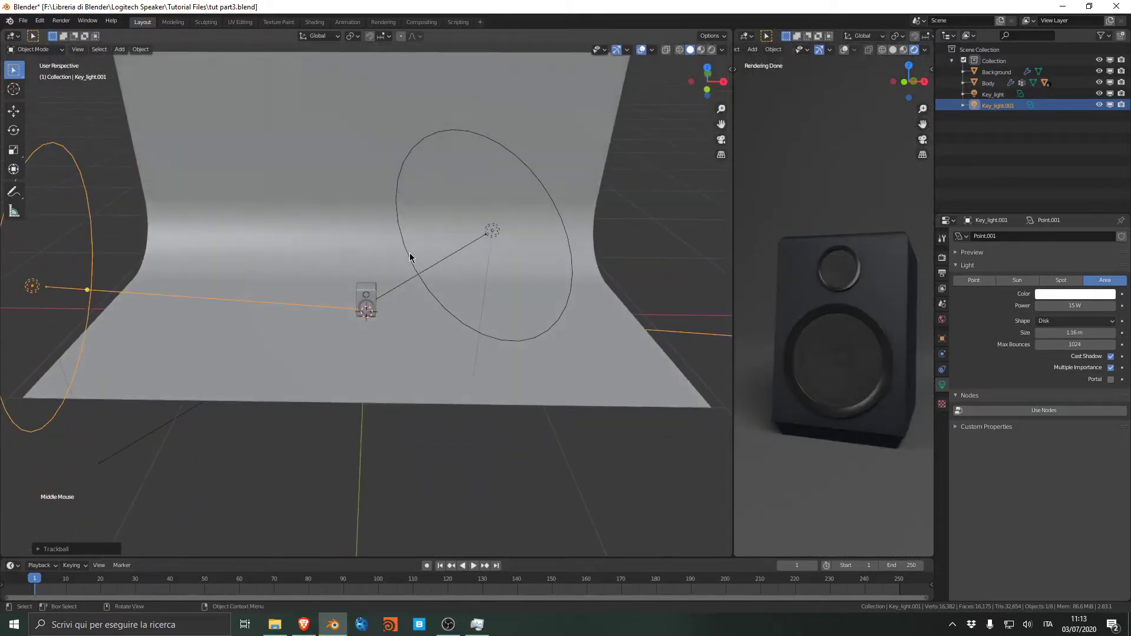
From the top view, move the duplicated light farther from the speaker and rotate it freely to realign its beam
key(KP_7)
key(g)
click(256, 397)
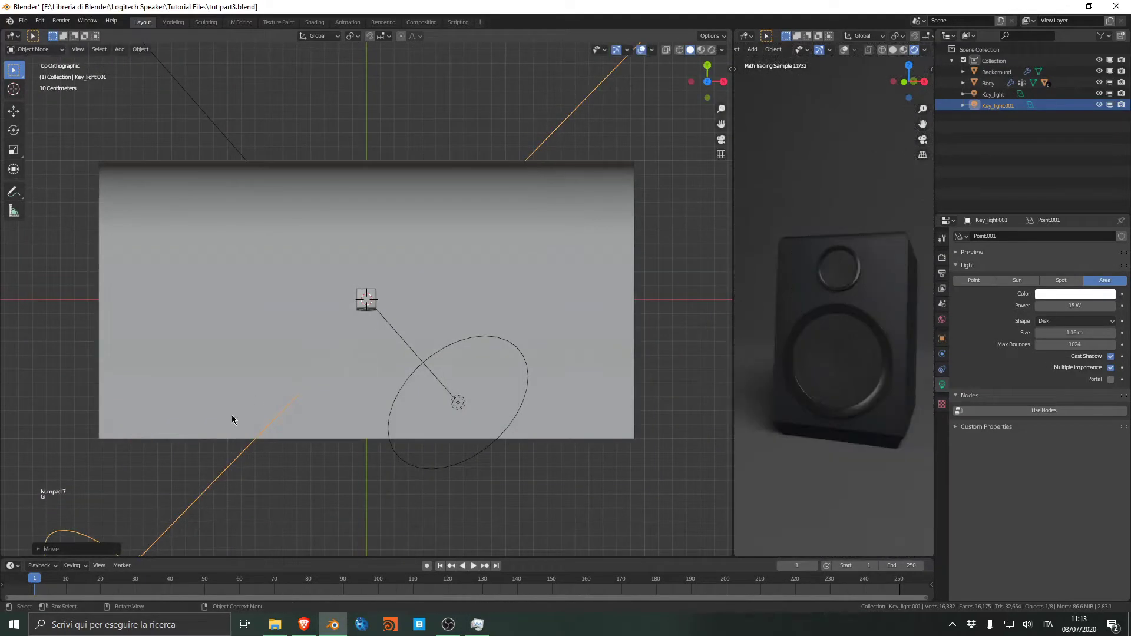
scroll(256, 399, down, 2)
key(r)
key(r)
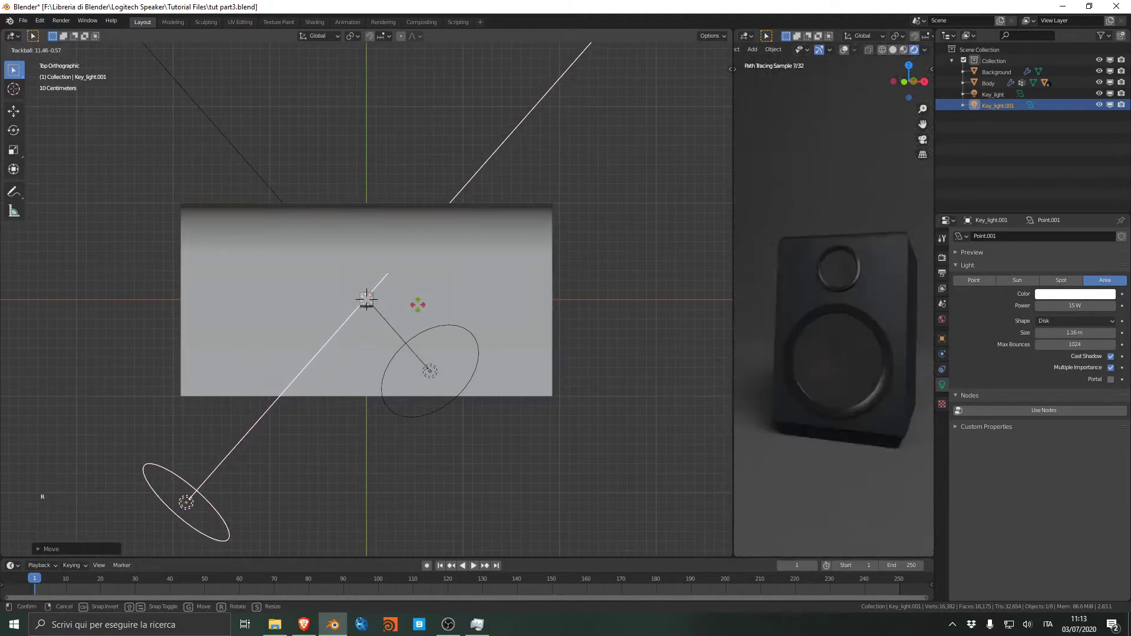
click(399, 340)
Re-aim the duplicated light at the speaker with its direction handle and save the file
drag(219, 466, 199, 425)
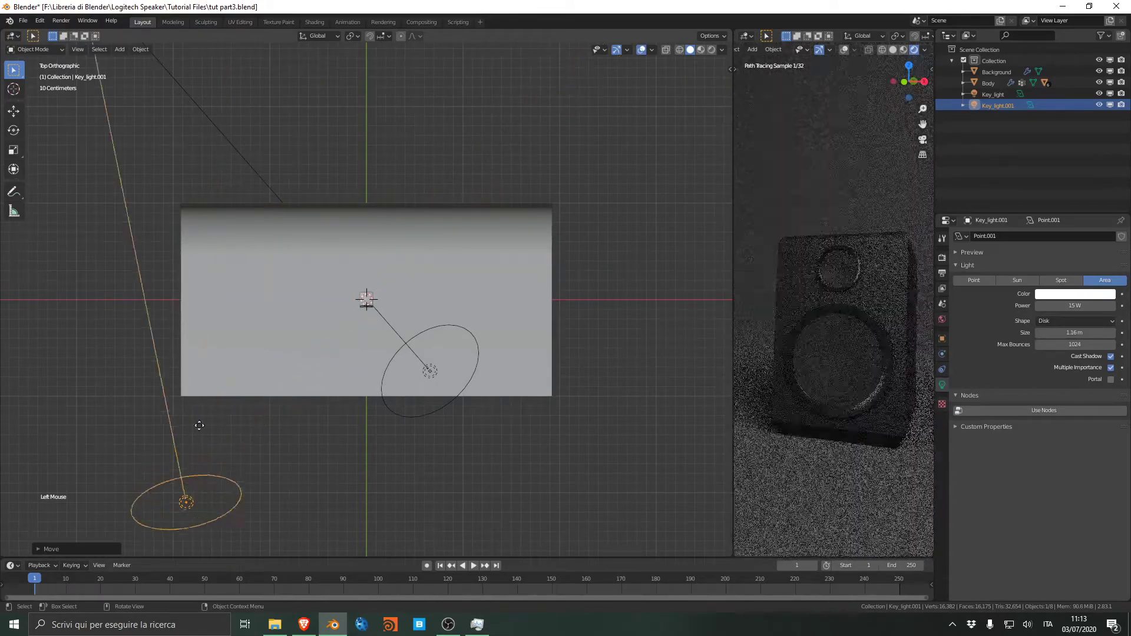
middle_drag(401, 310, 500, 238)
scroll(499, 238, up, 4)
scroll(255, 289, down, 4)
drag(133, 349, 313, 292)
drag(117, 352, 120, 352)
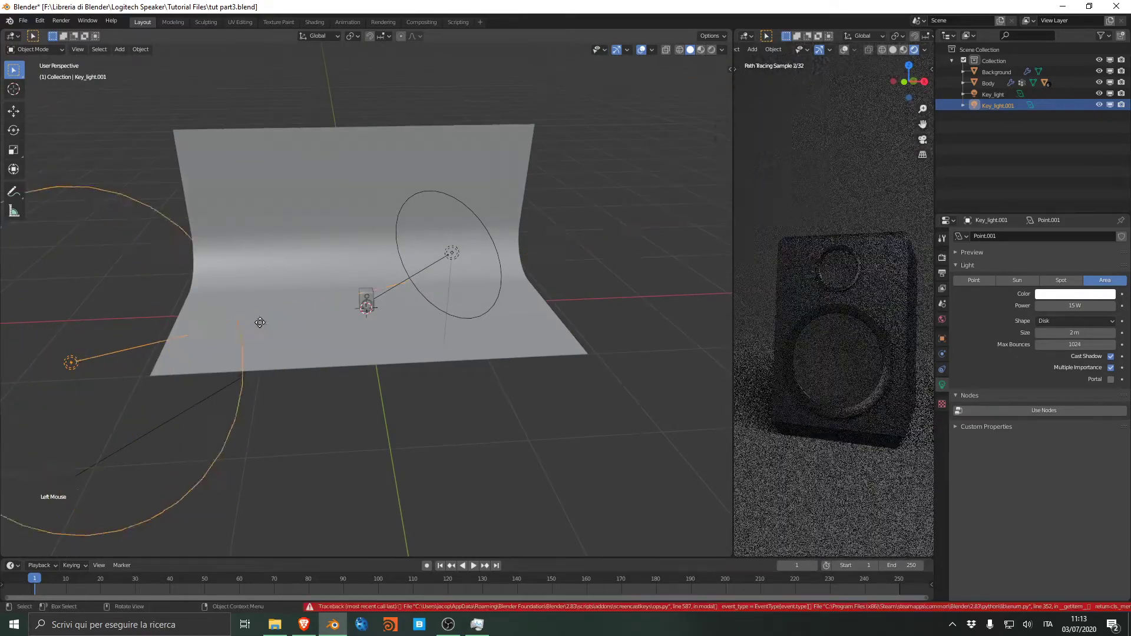
key(ctrl+s)
Set the duplicated light's size to about 0.902 m and its power to 8 W, and check the rendered lighting
middle_drag(334, 253, 506, 265)
mouse_move(1084, 332)
mouse_down()
mouse_move(1054, 332)
mouse_move(1068, 330)
mouse_up()
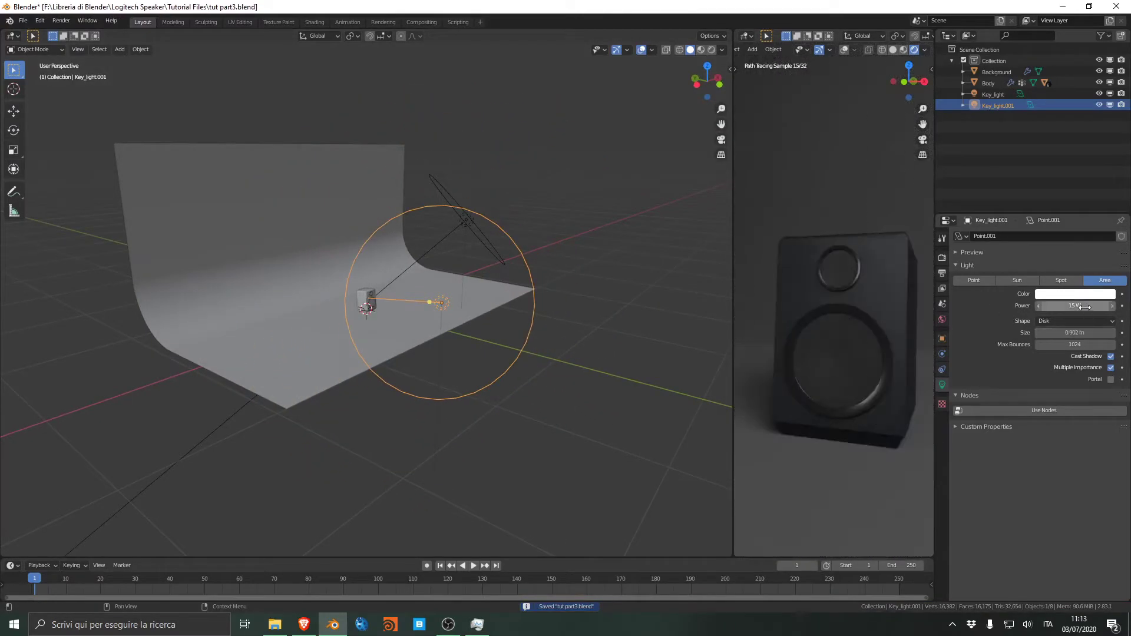
text(8)
key(Return)
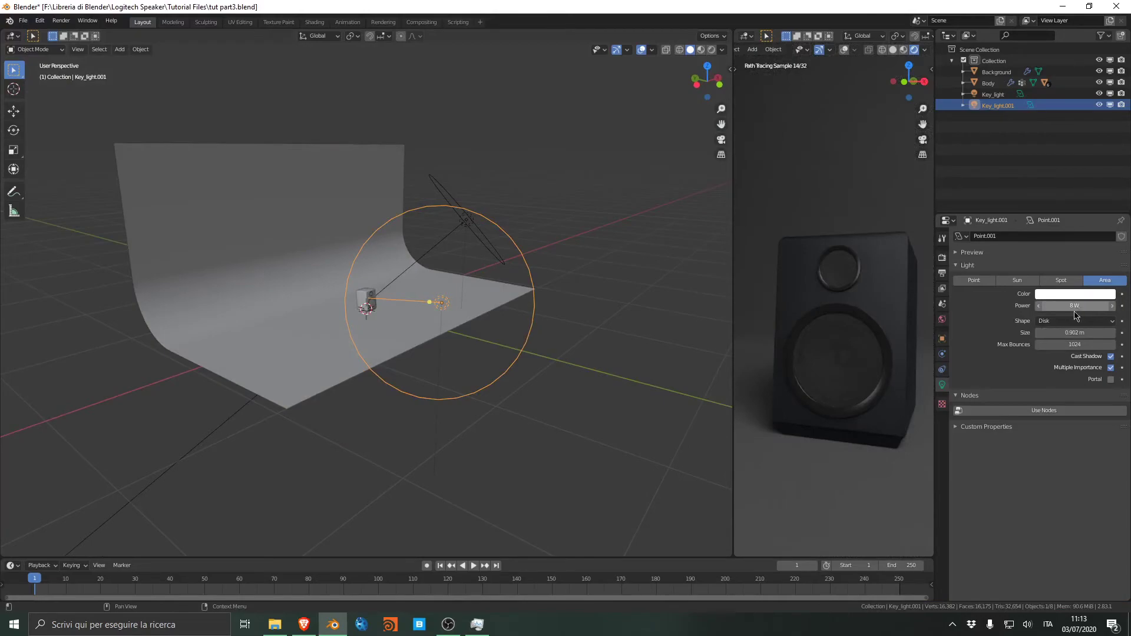
scroll(841, 338, down, 3)
middle_drag(841, 339, 806, 394)
scroll(848, 366, down, 4)
middle_drag(901, 330, 781, 344)
scroll(814, 341, up, 3)
middle_drag(436, 245, 336, 285)
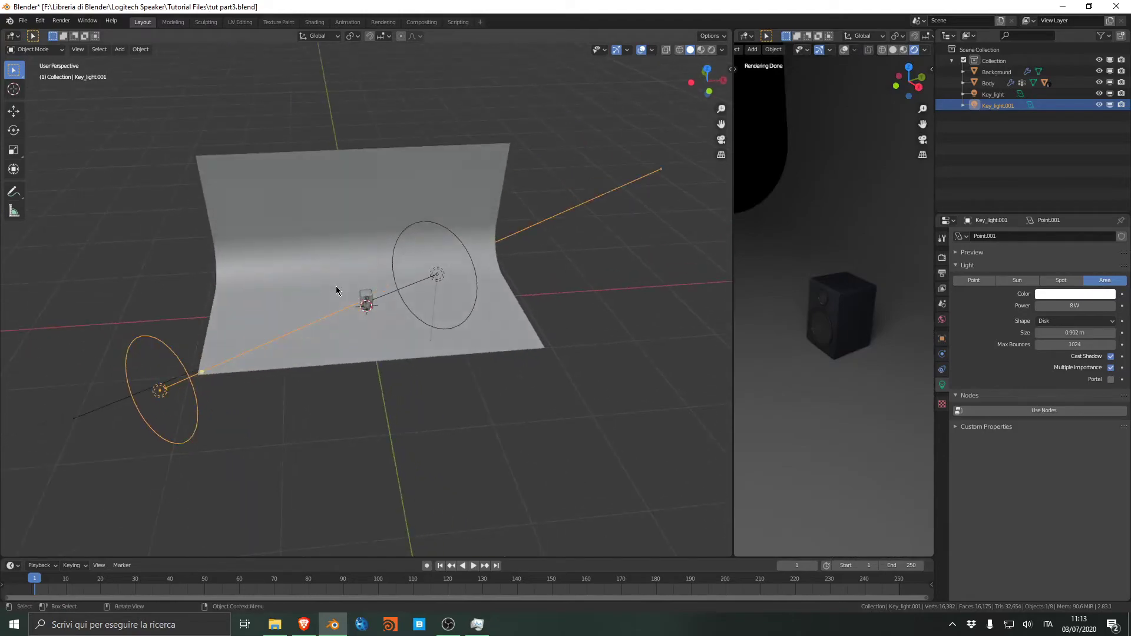
From the front view, duplicate the selected area light and place the copy above the curved background
key(KP_1)
key(shift+d)
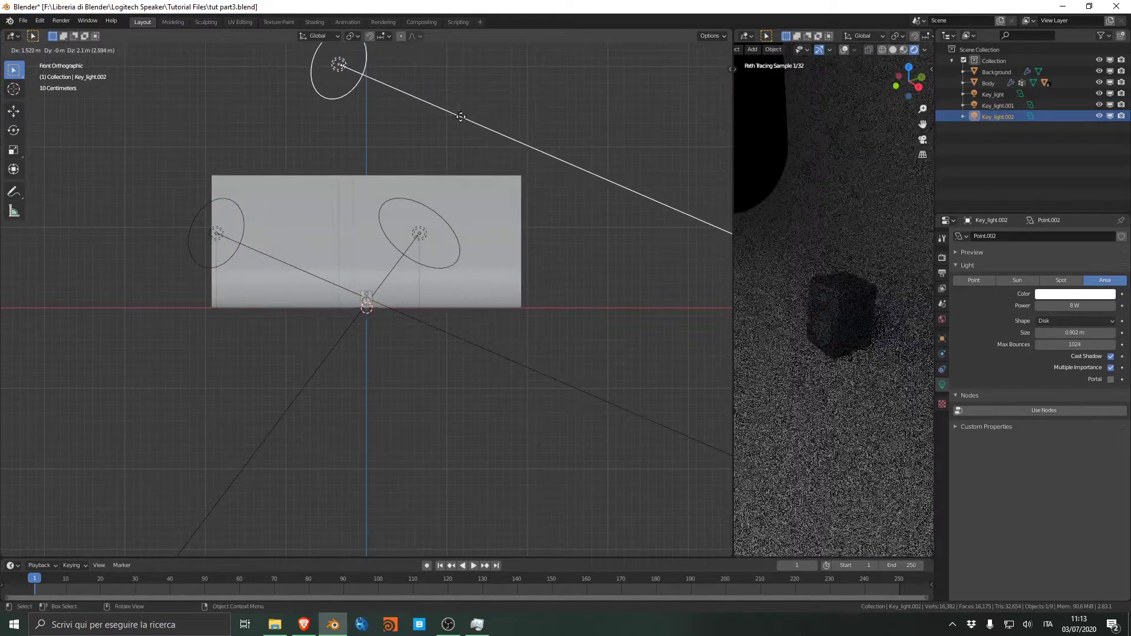
click(492, 115)
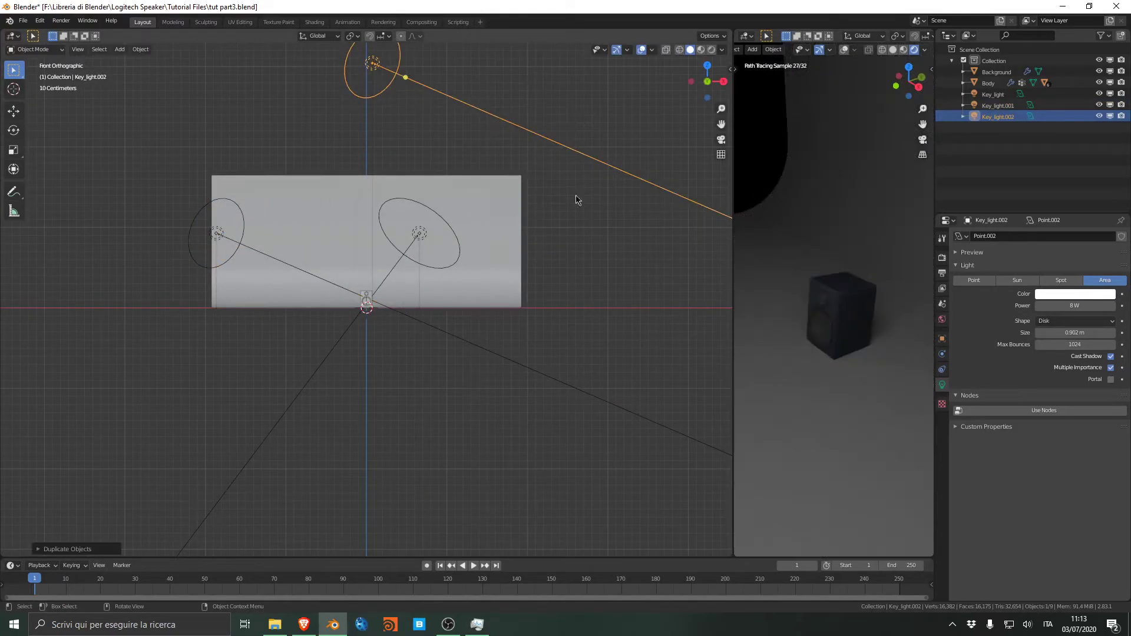
Rename the side light Key_light.001 to Fill_light and save the file
click(225, 237)
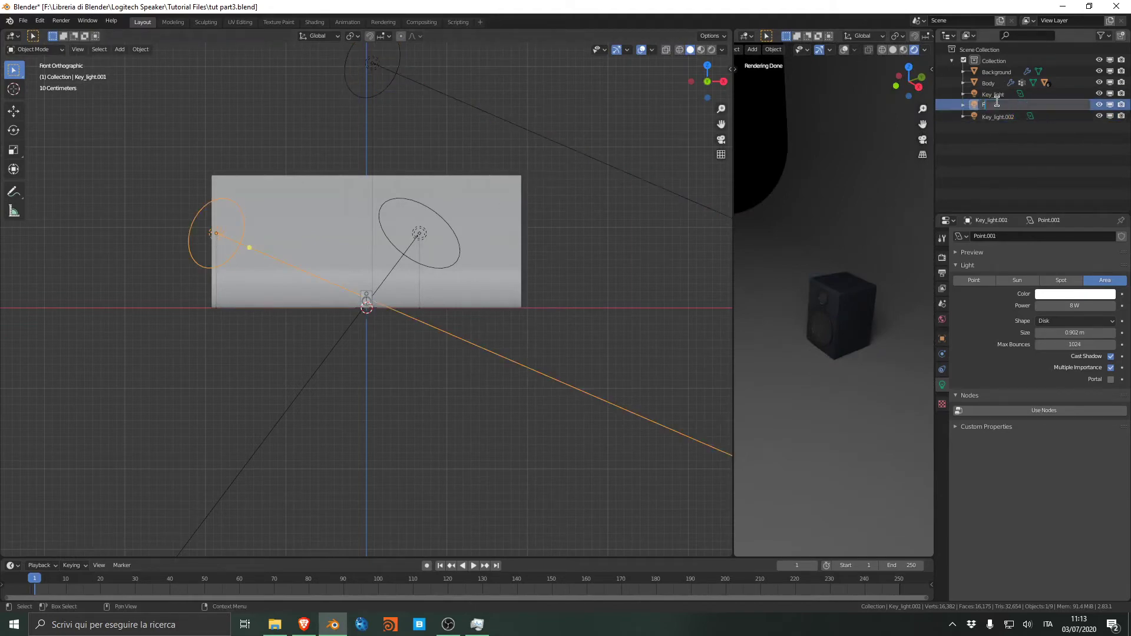
key(Return)
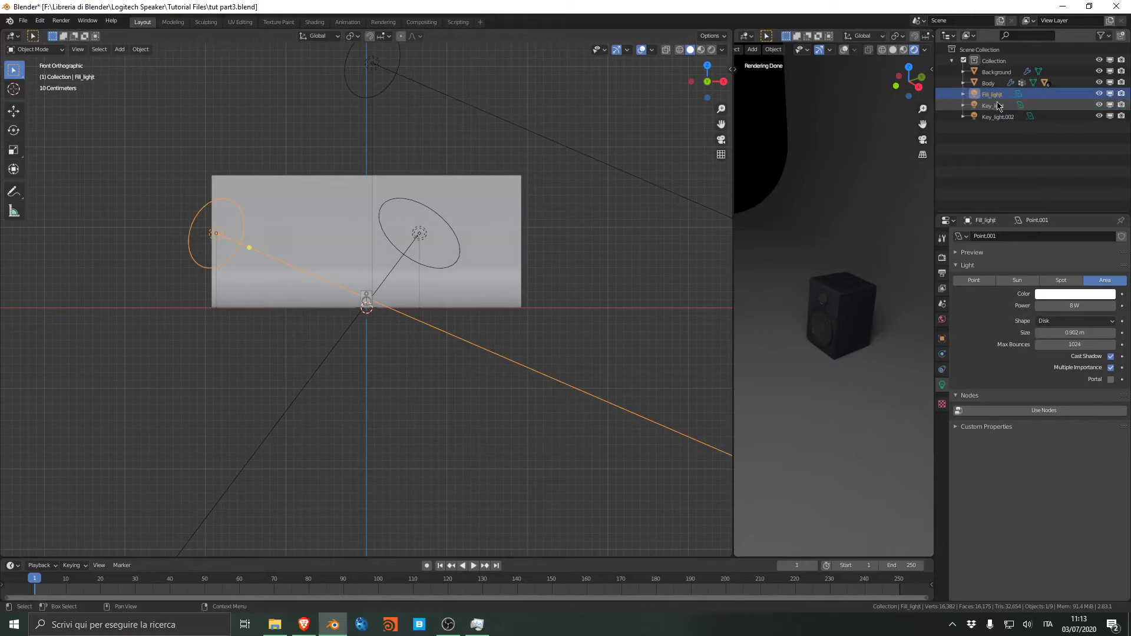
double_click(994, 94)
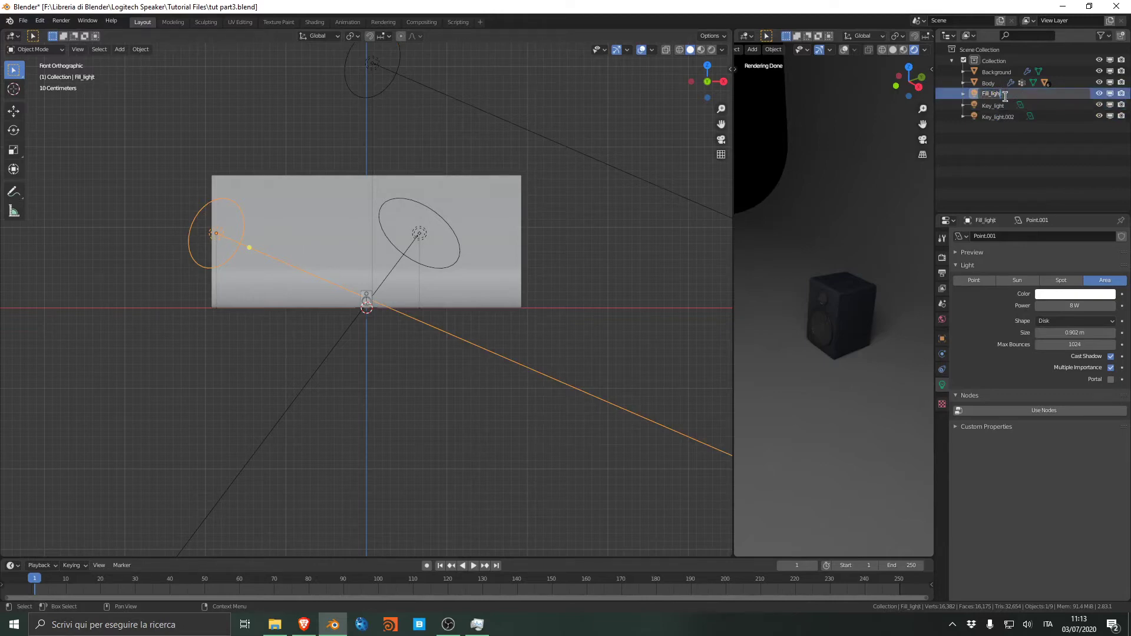
key(ctrl+s)
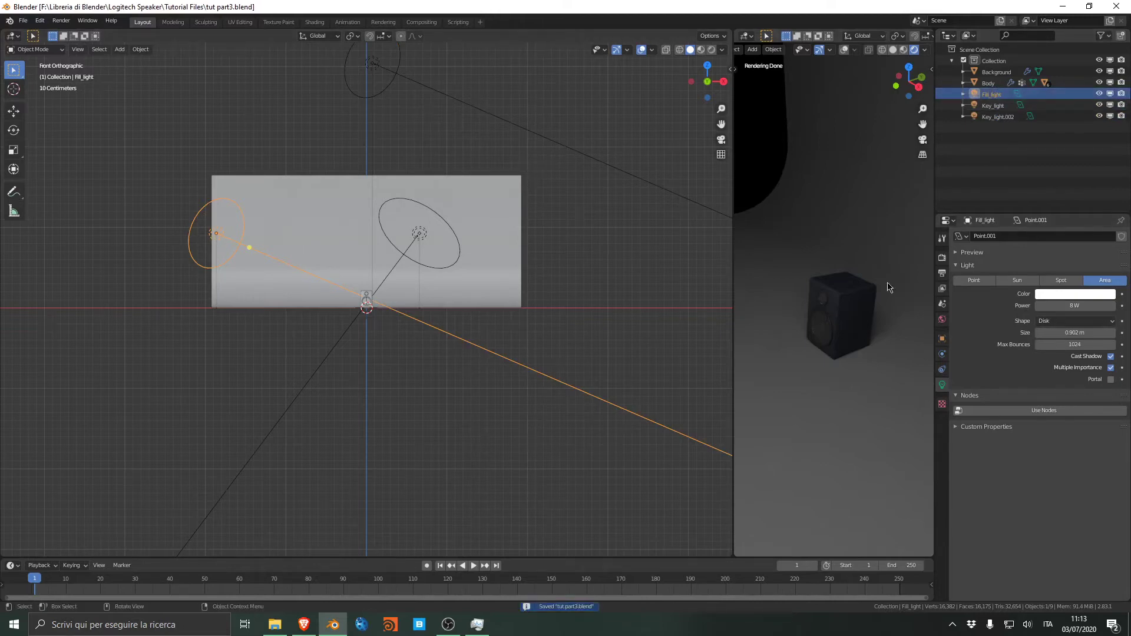
Rename the new light above the background to Top_light
middle_drag(530, 161, 496, 226)
click(328, 53)
click(997, 124)
click(996, 120)
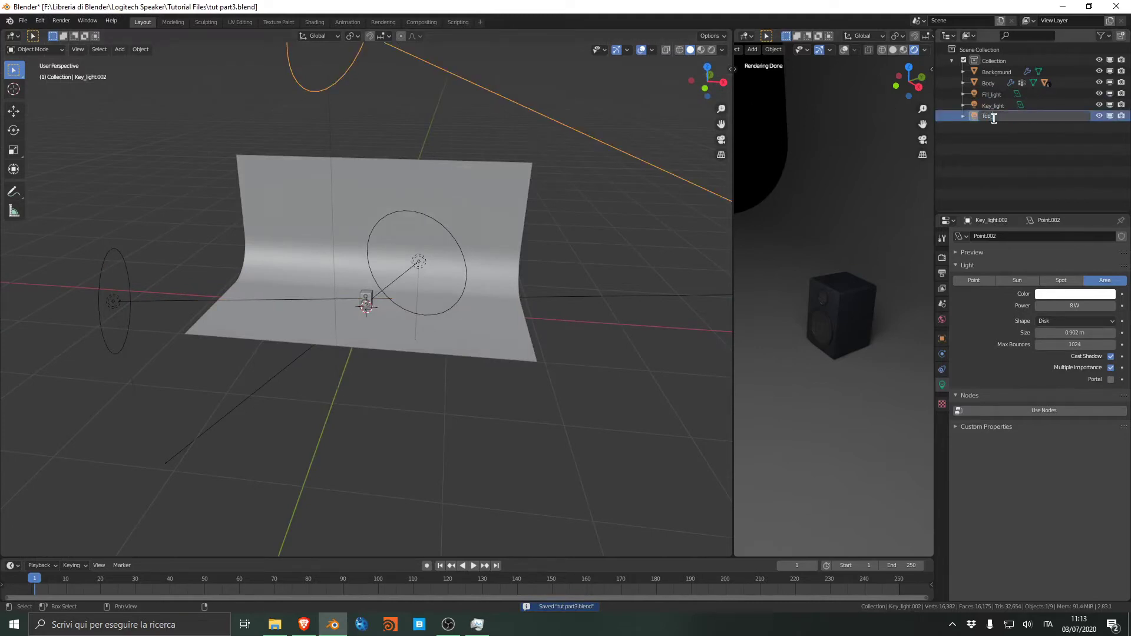
key(Return)
Move Top_light, Key_light and Fill_light into a new collection named Lights
shift+click(993, 106)
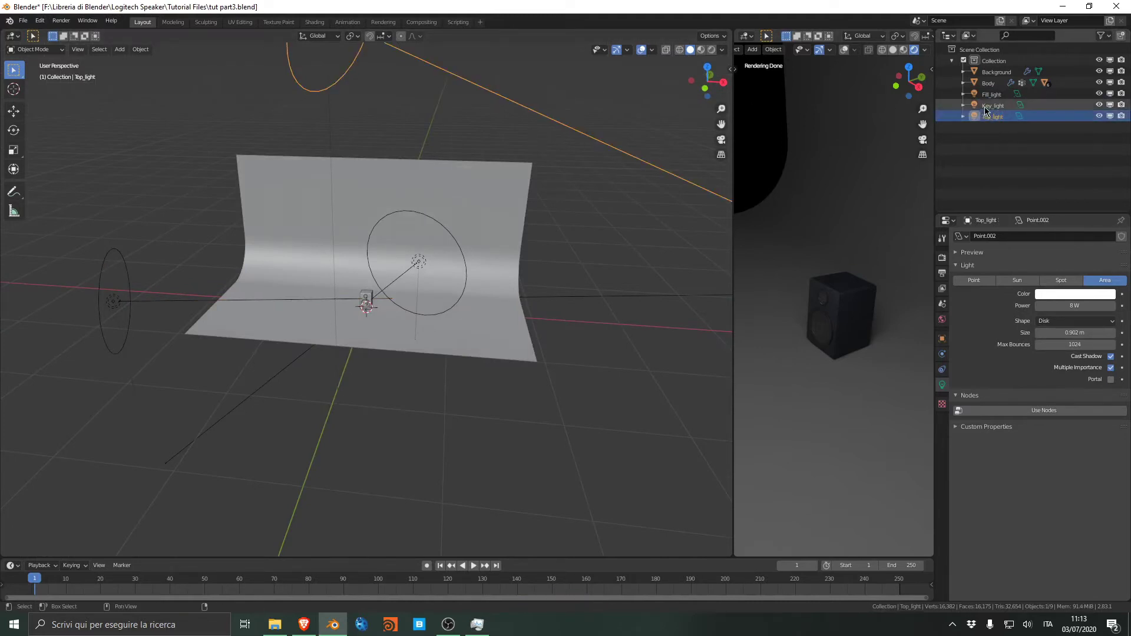
shift+click(990, 95)
key(m)
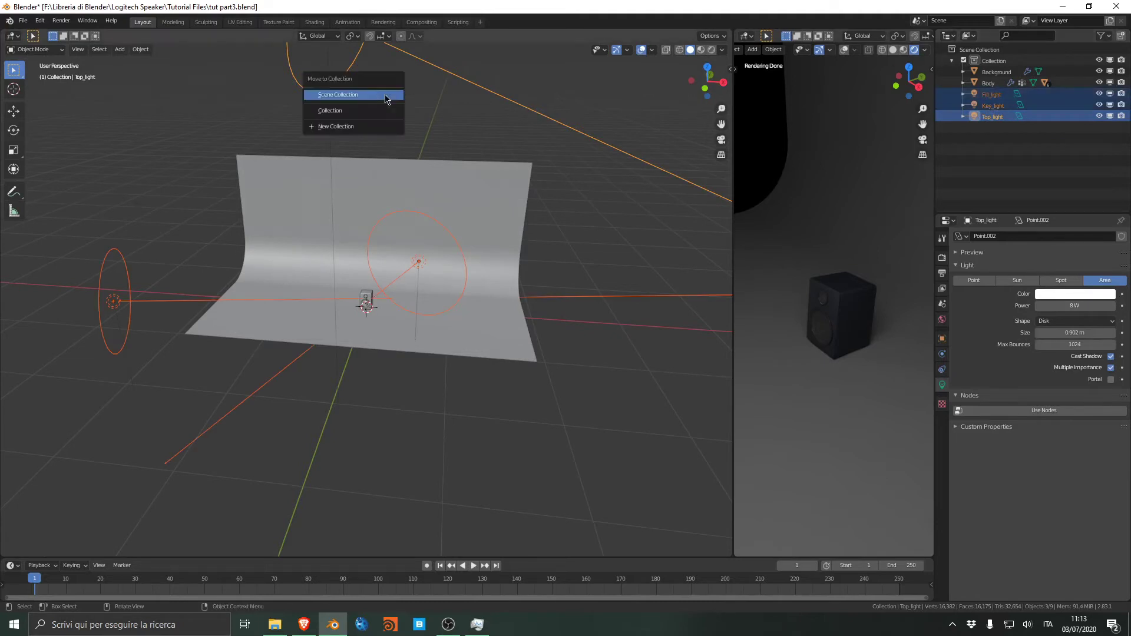
click(384, 127)
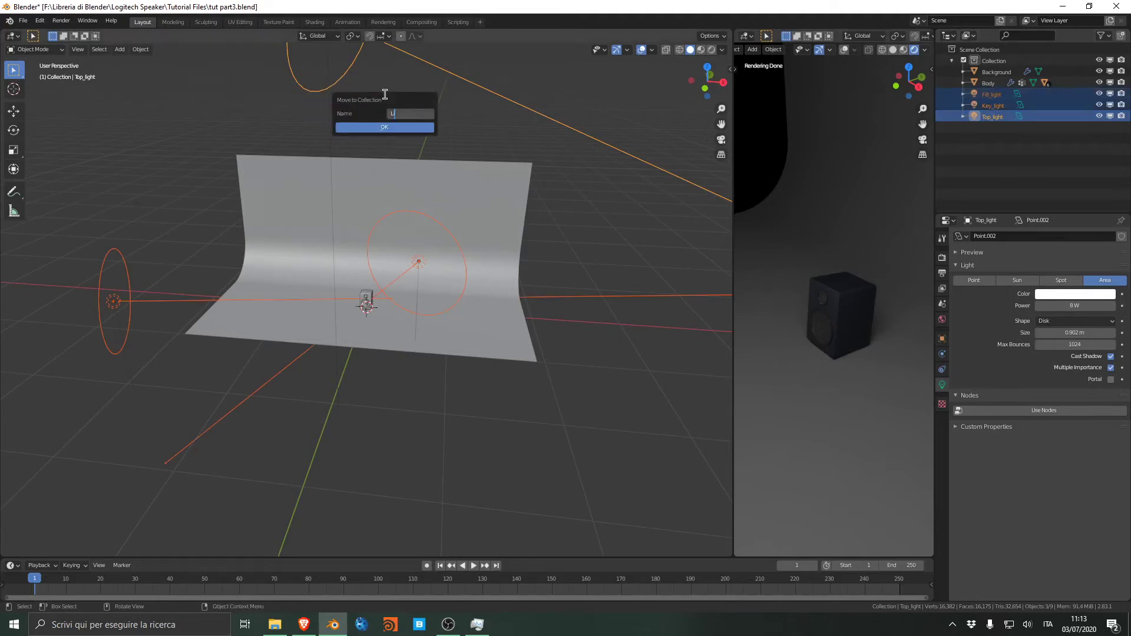
key(Return)
key(Return)
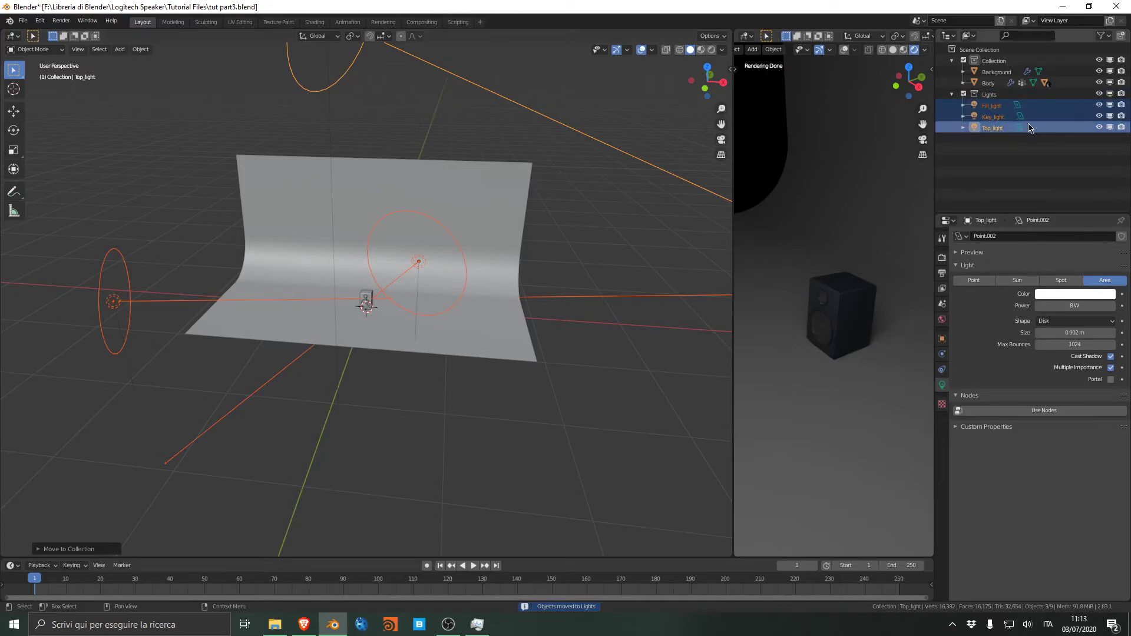
Clear Top_light's rotation so it points straight down, and center it over the speaker from the top view
click(982, 143)
click(991, 129)
scroll(400, 160, up, 5)
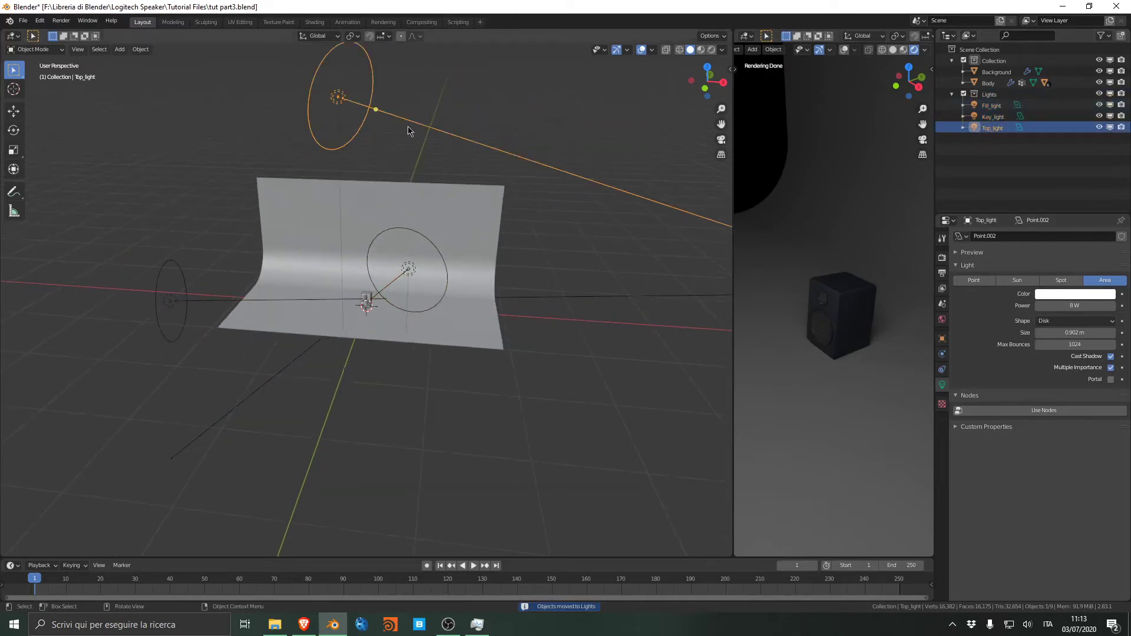
middle_drag(400, 160, 416, 171)
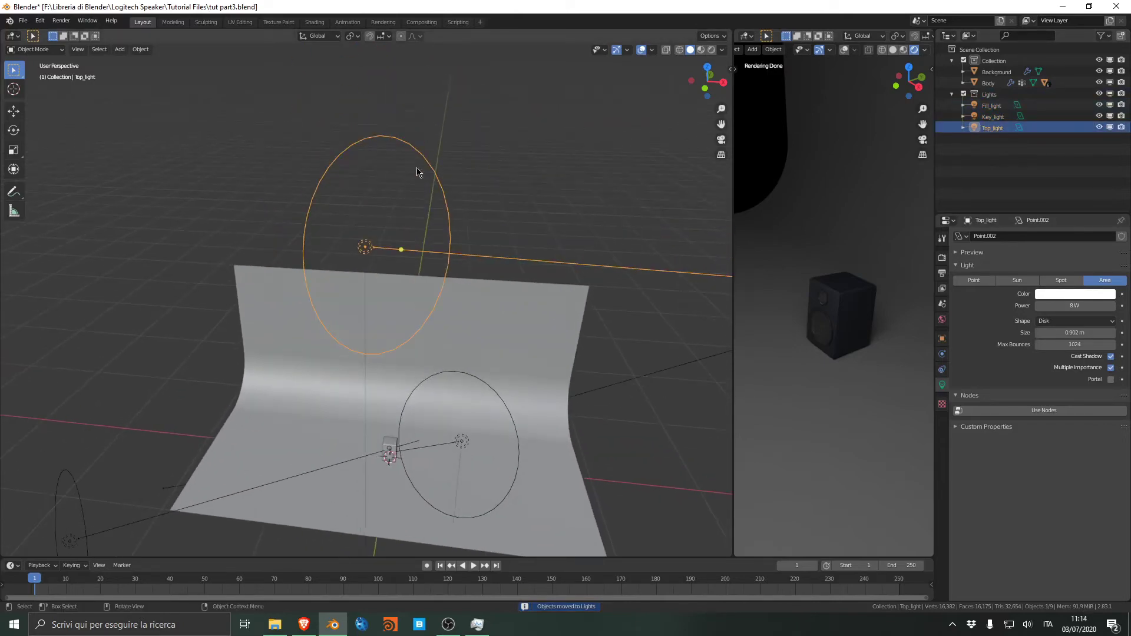
key(alt+r)
scroll(361, 207, down, 4)
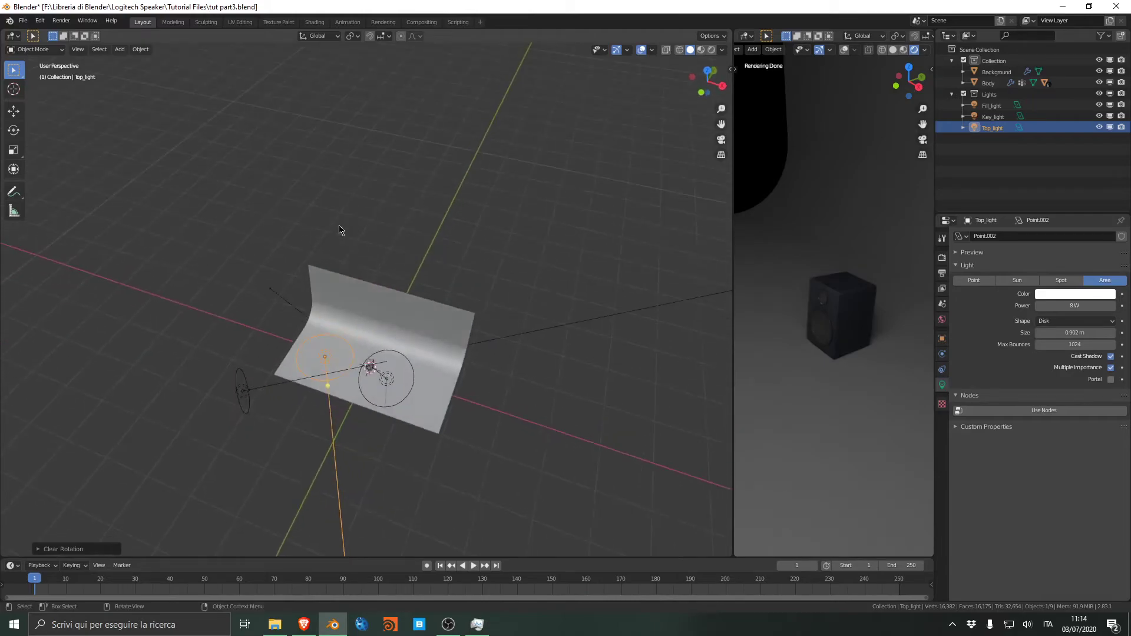
key(KP_7)
key(g)
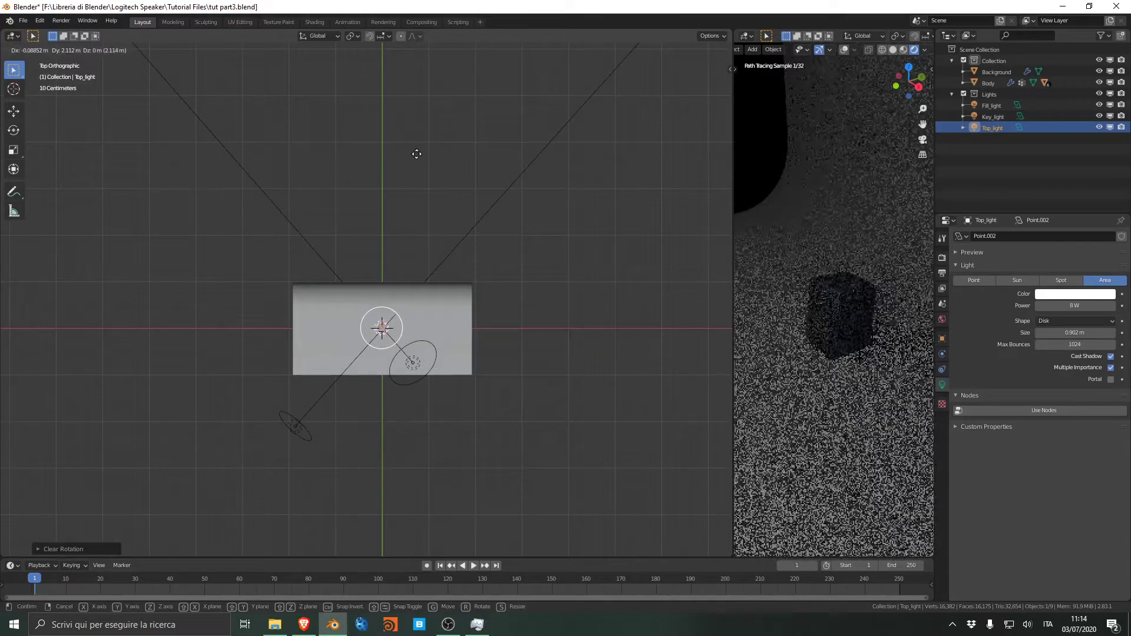
click(424, 147)
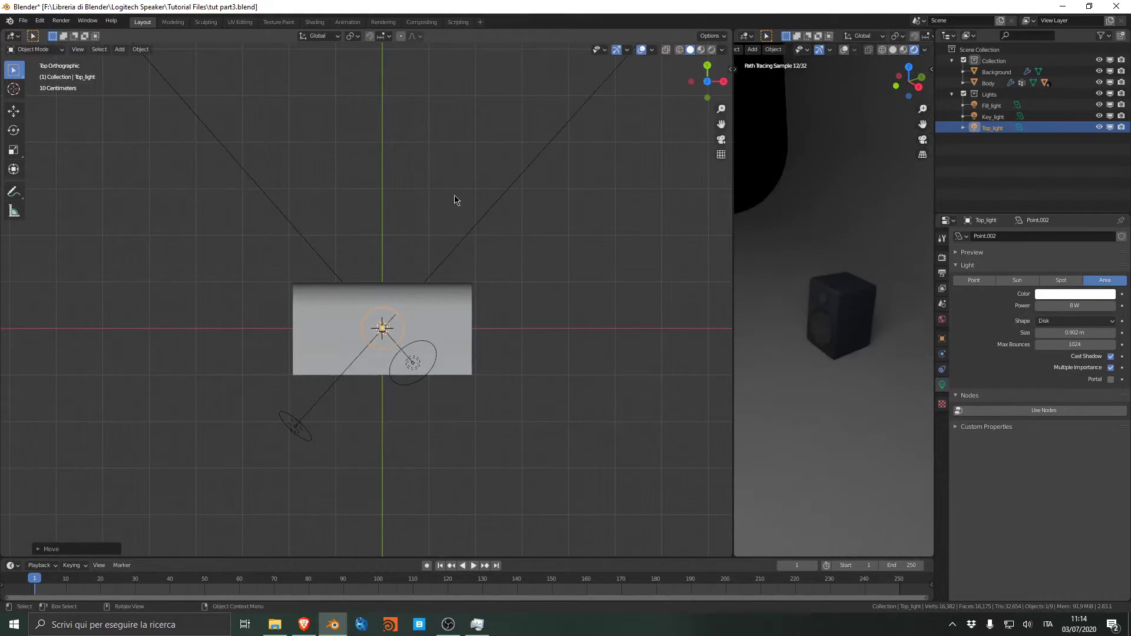
Check Top_light's effect on the render by toggling its visibility, and lower it along Z closer to the speaker
middle_drag(925, 307, 895, 375)
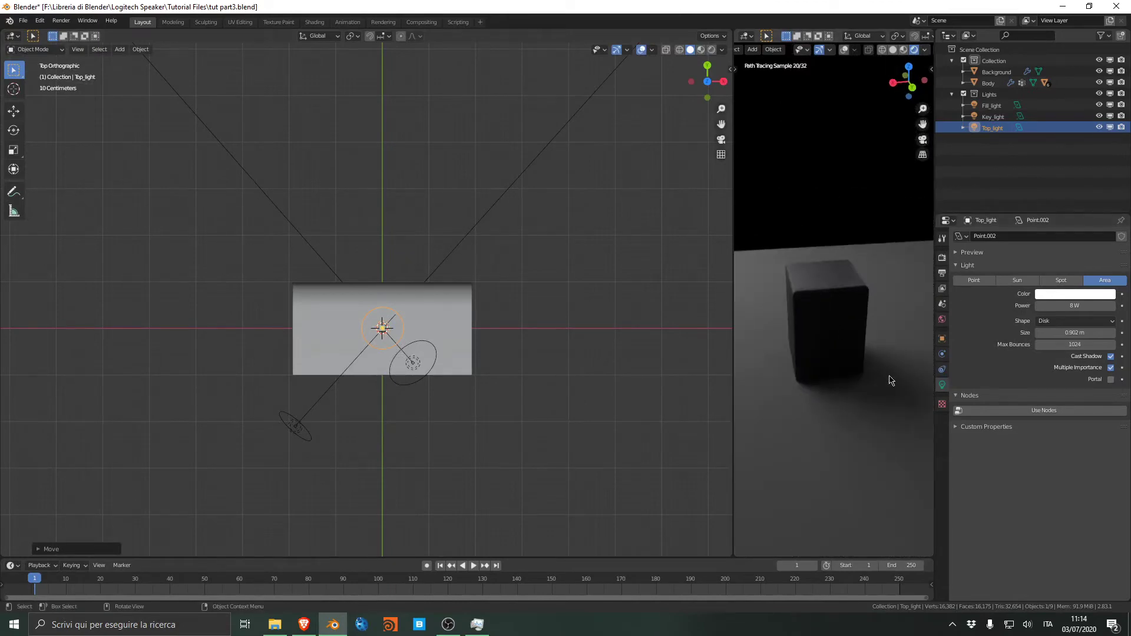
click(1099, 127)
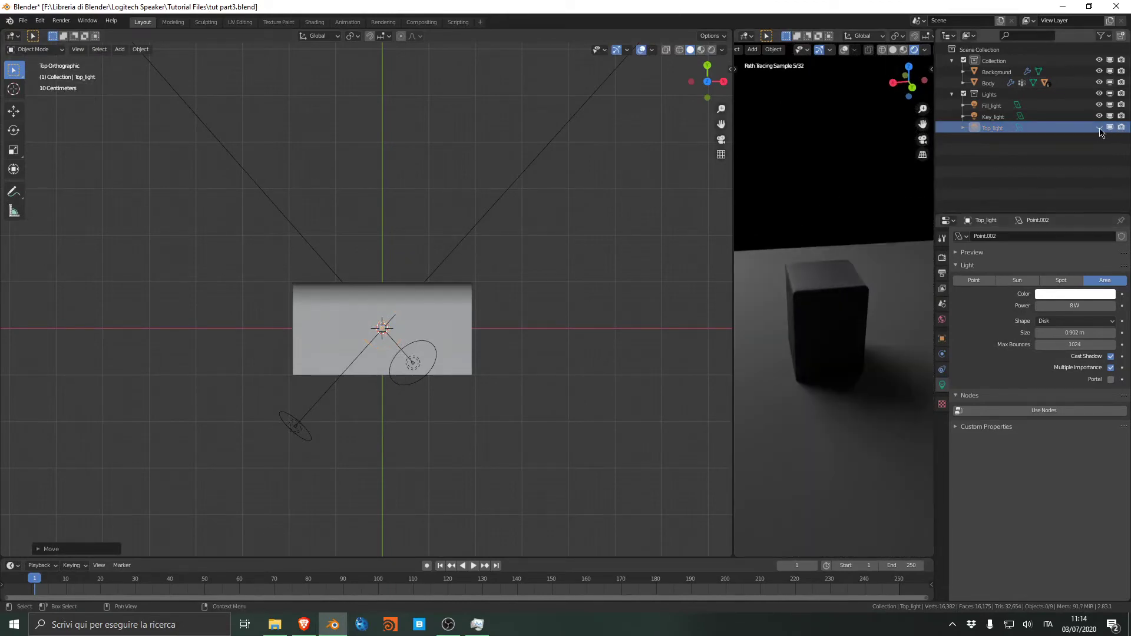
middle_drag(566, 212, 436, 147)
middle_drag(530, 193, 462, 189)
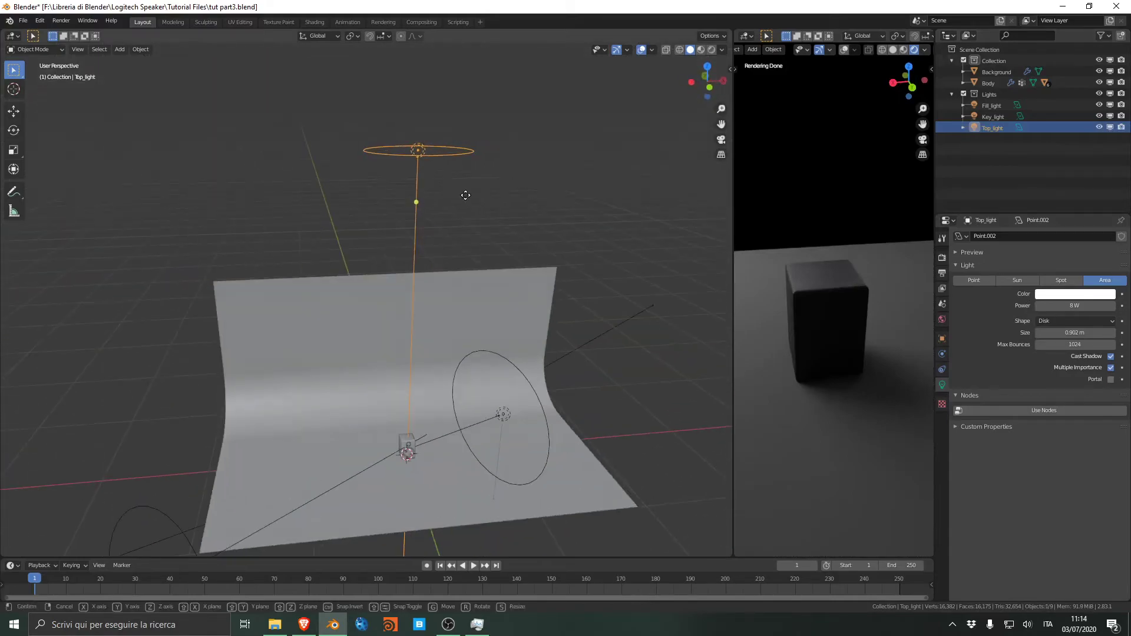
key(g)
key(z)
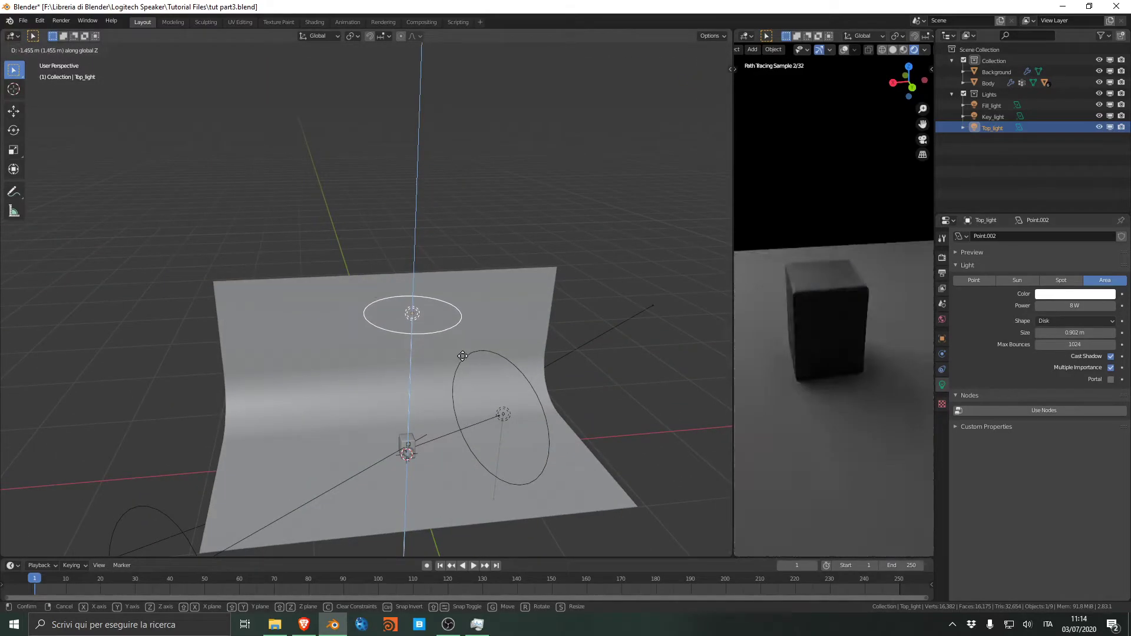
click(460, 343)
Set Top_light's power to 5 W and check the speaker's rendered lighting from the front
middle_drag(815, 348, 934, 287)
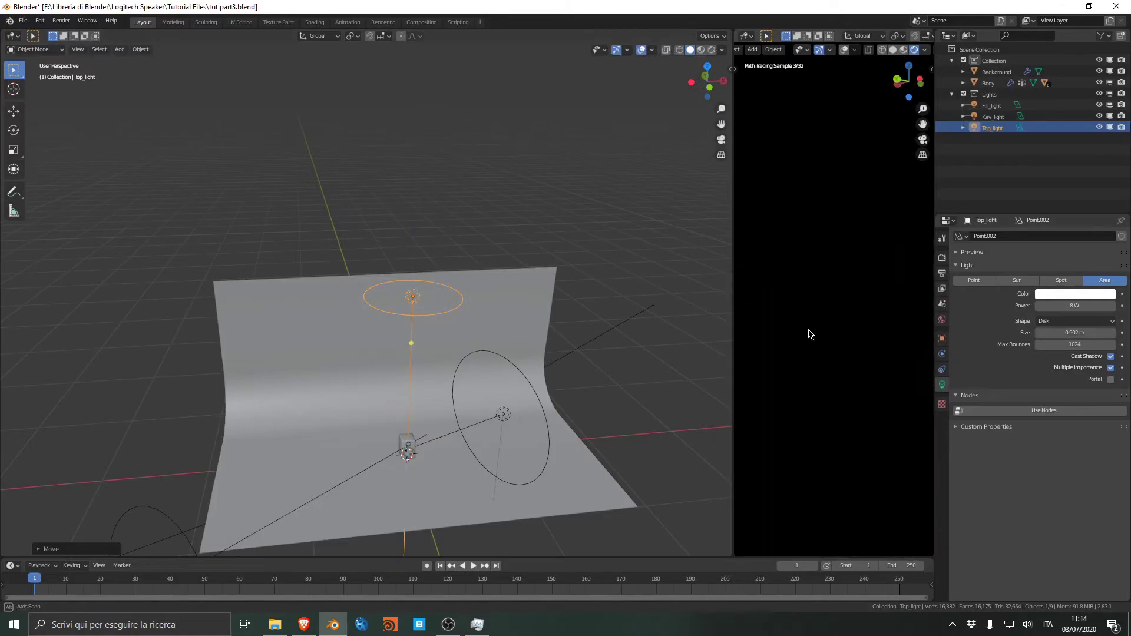
middle_drag(809, 330, 925, 343)
scroll(802, 336, down, 5)
middle_drag(802, 336, 898, 340)
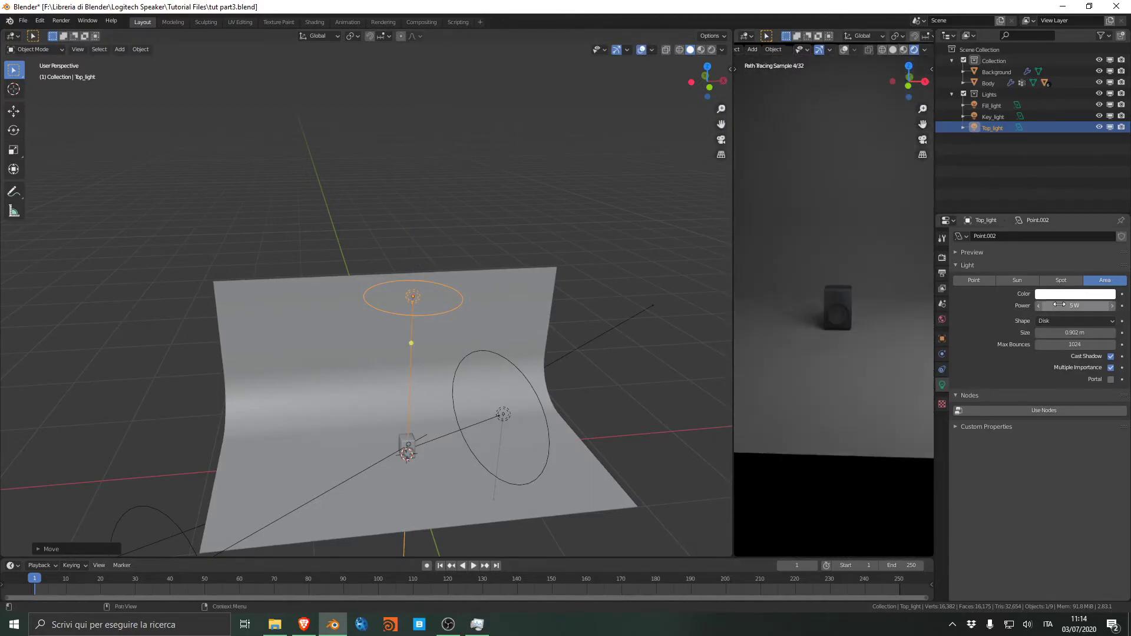
scroll(848, 314, up, 5)
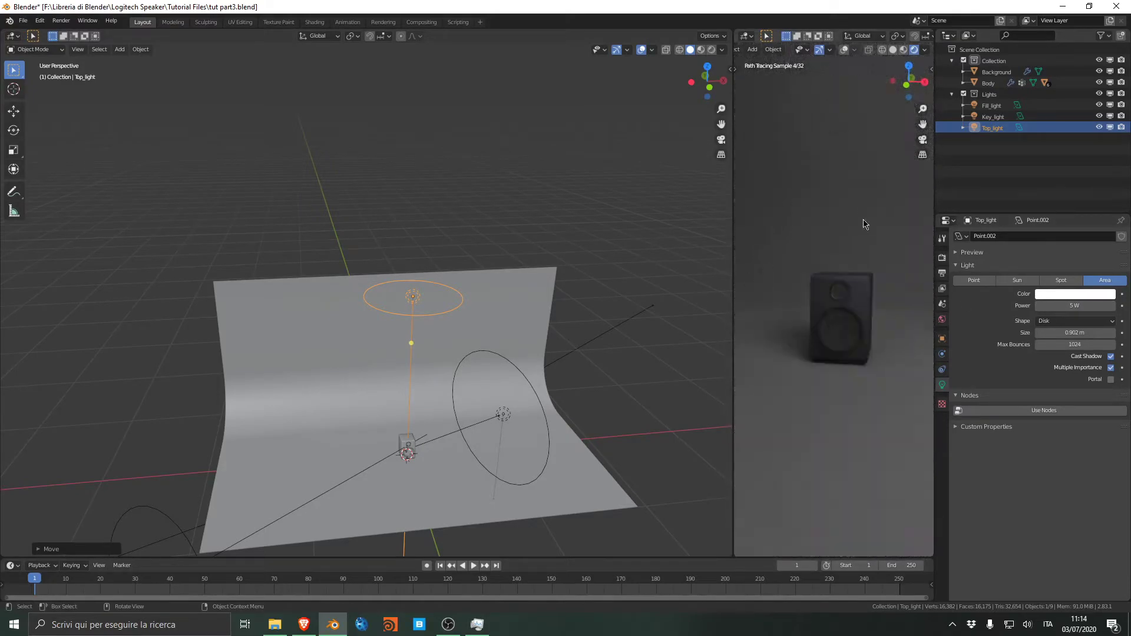
Darken the base color of the background's material to a deeper grey, check the render and save the file
click(905, 311)
click(1073, 361)
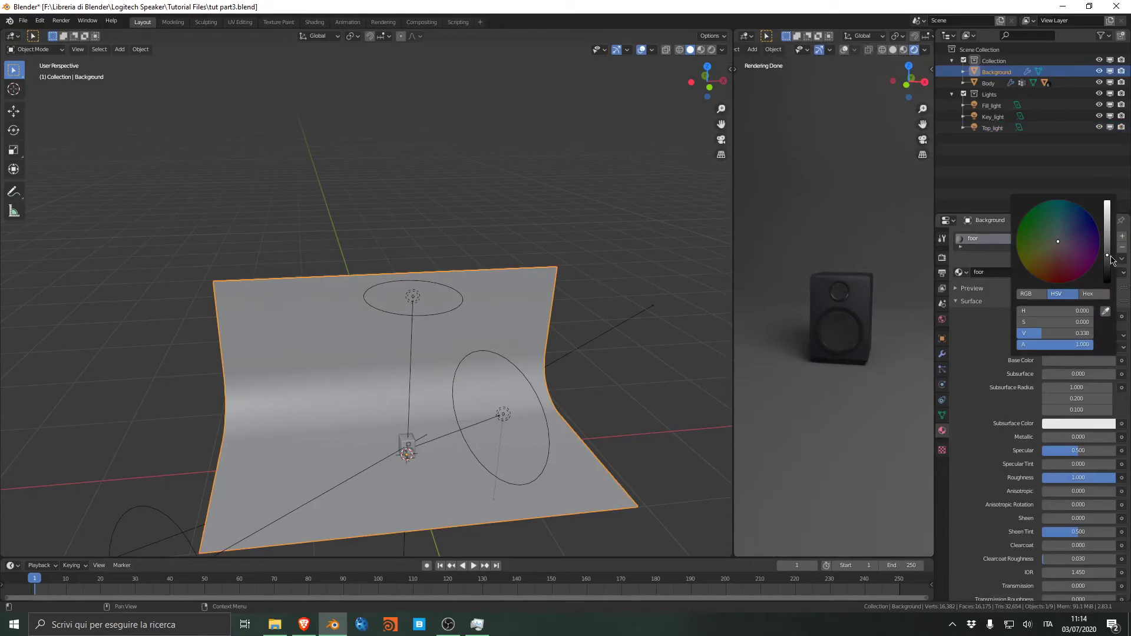
drag(1107, 263, 1107, 266)
middle_drag(916, 322, 887, 302)
scroll(874, 295, up, 3)
drag(1078, 451, 1042, 450)
right_click(1078, 450)
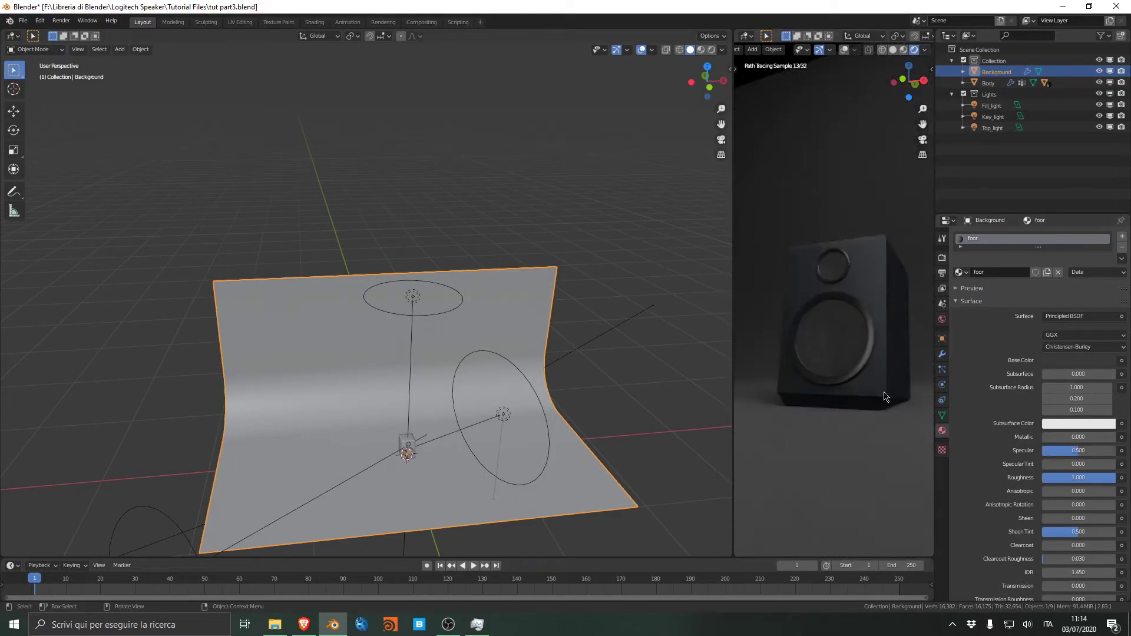
click(411, 301)
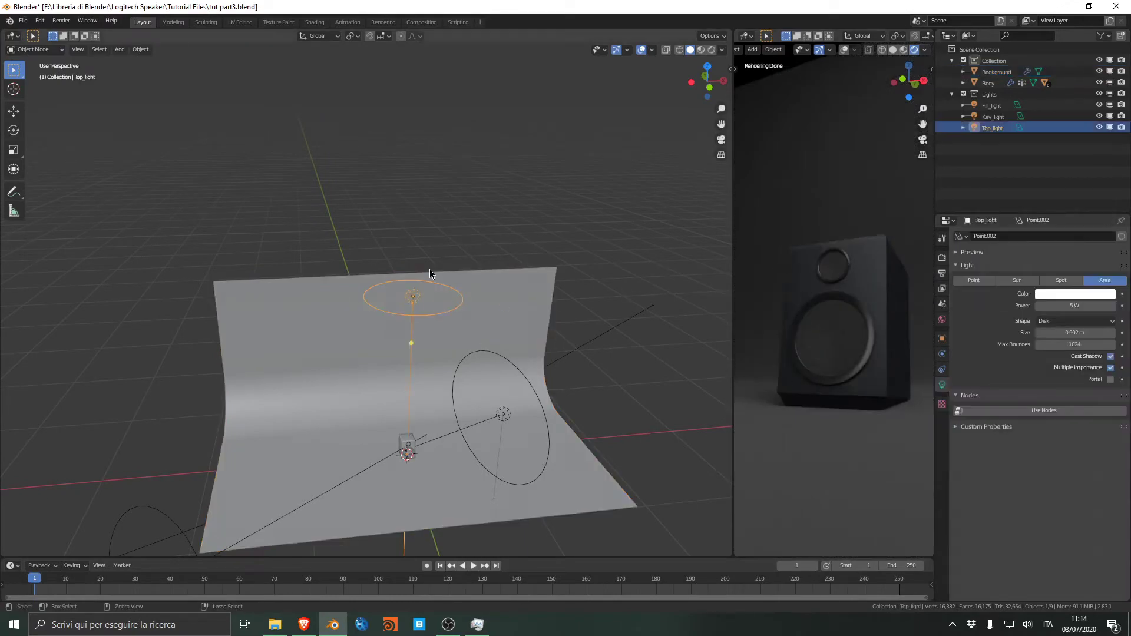
key(ctrl+s)
click(451, 204)
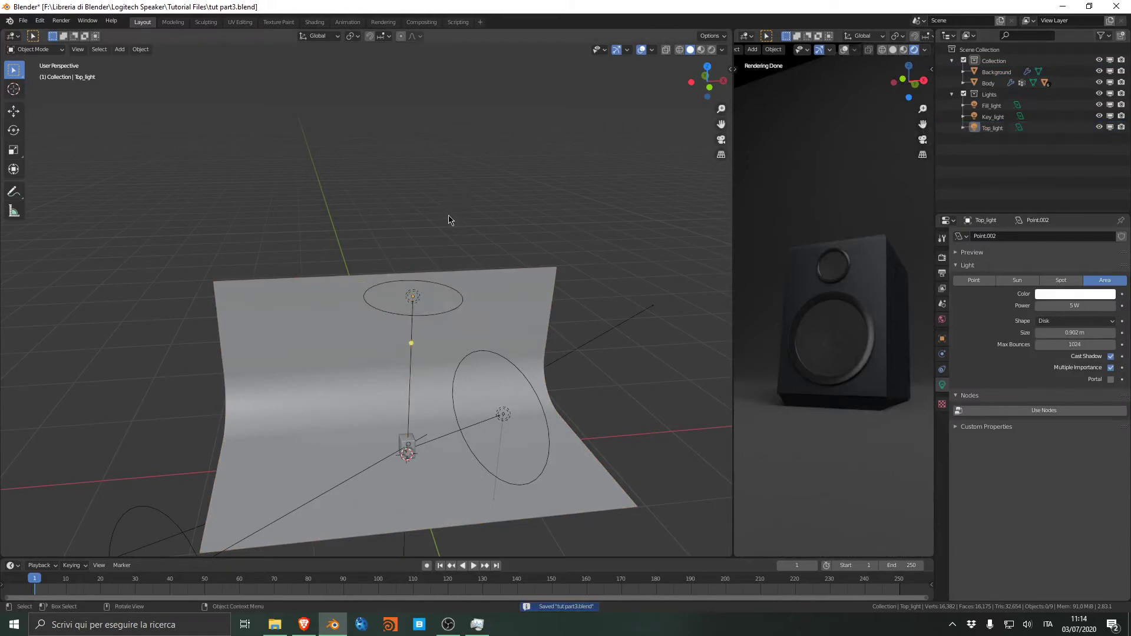
click(410, 445)
shift+middle_drag(457, 433, 414, 339)
scroll(415, 340, up, 6)
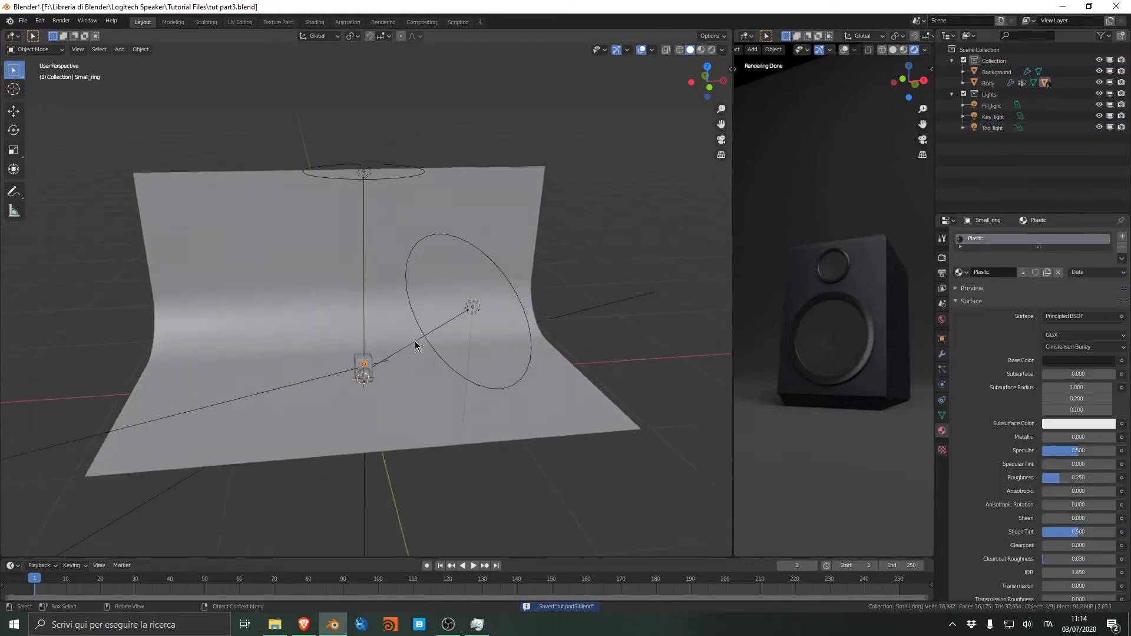
shift+middle_drag(378, 470, 384, 364)
click(388, 368)
scroll(391, 371, down, 1)
key(g)
right_click(374, 326)
click(365, 290)
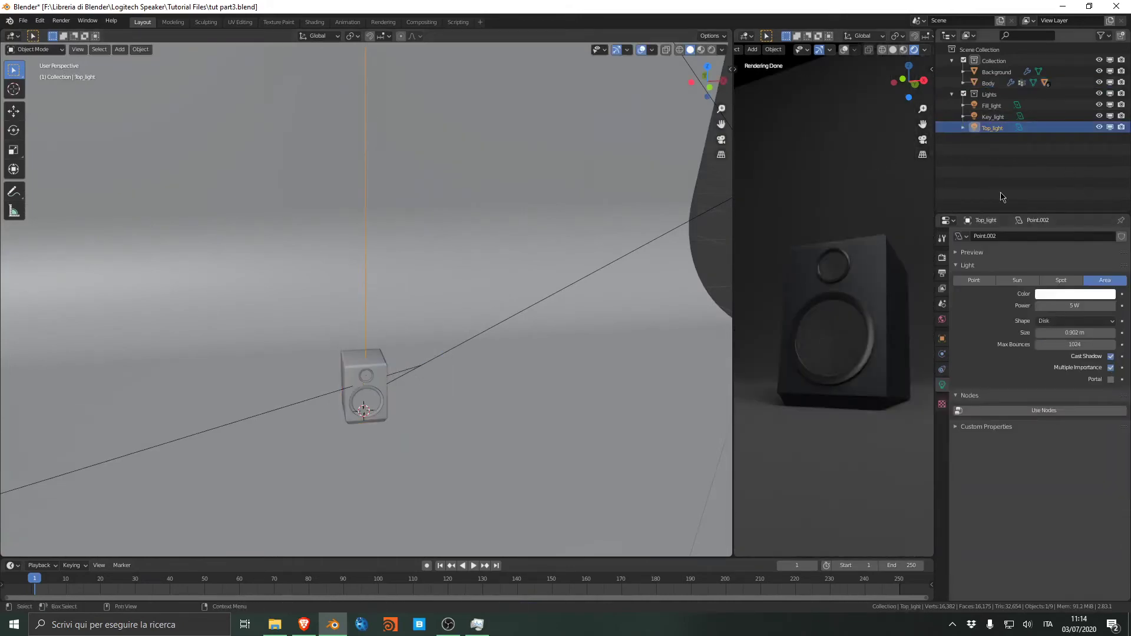
Make the Lights collection unselectable using the outliner's selectability filter, collapse it and save the file
click(1100, 36)
click(1087, 94)
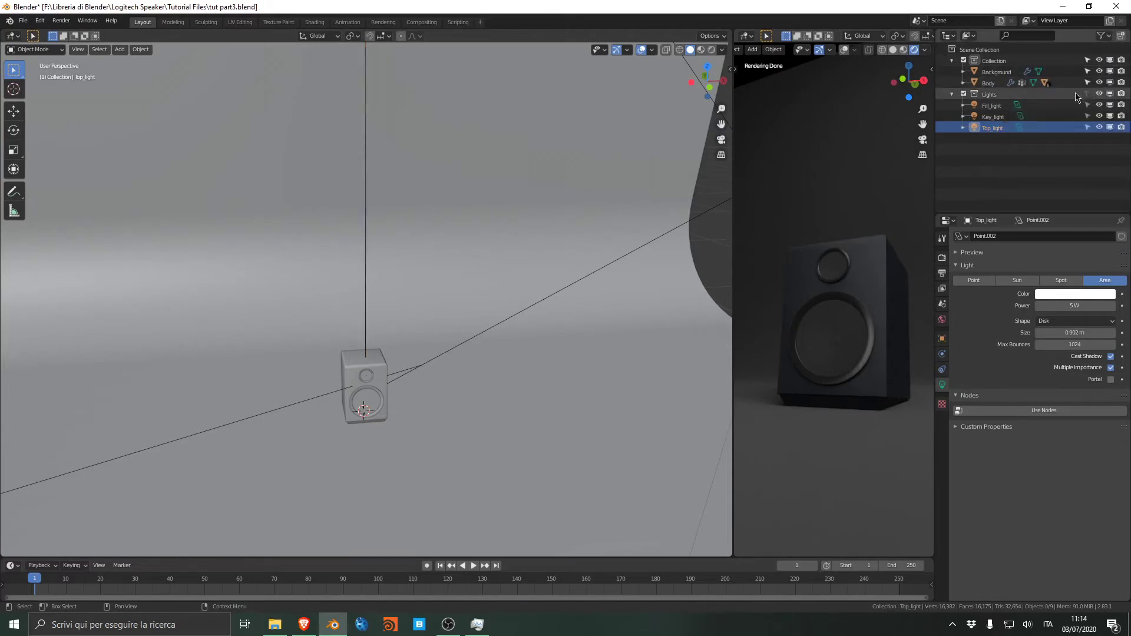
click(952, 94)
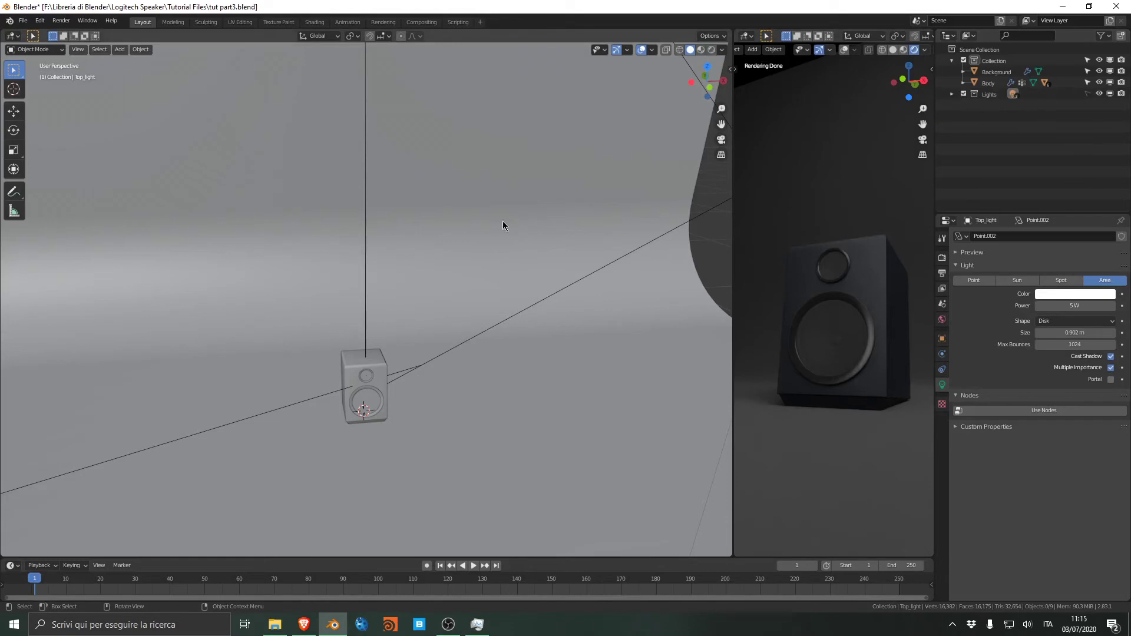
scroll(503, 221, down, 3)
click(525, 238)
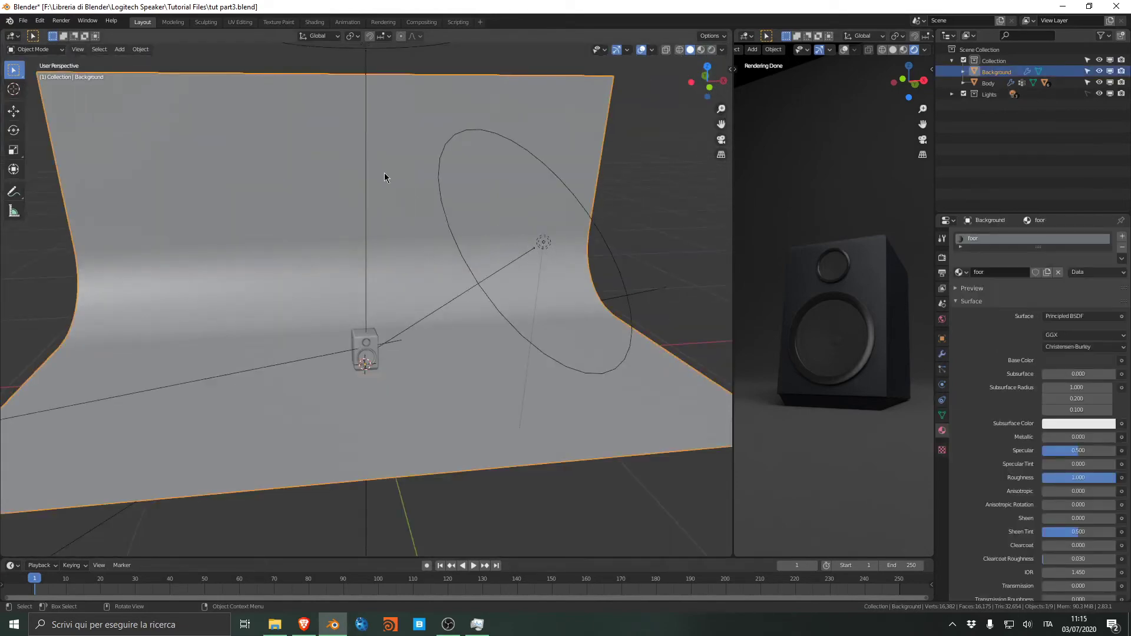
key(ctrl+s)
click(598, 256)
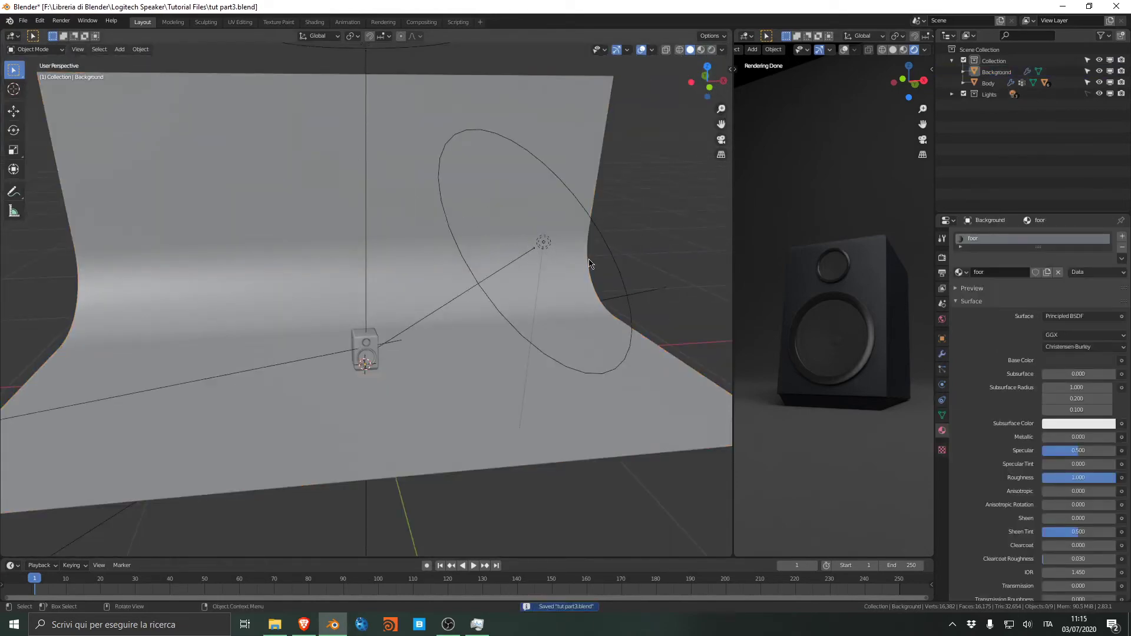
Examine the speaker's rendered lighting up close from different angles
mouse_move(815, 330)
middle_down()
mouse_move(823, 353)
mouse_move(833, 338)
middle_up()
scroll(830, 346, up, 2)
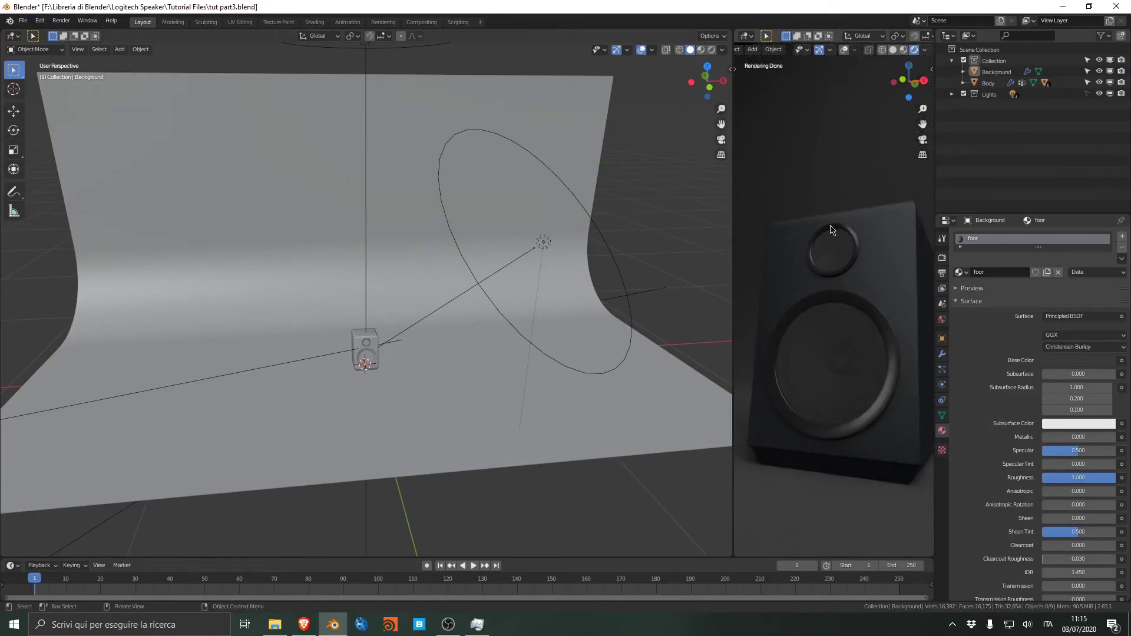
mouse_move(886, 385)
shift+middle_down()
mouse_move(846, 386)
mouse_move(870, 380)
mouse_move(907, 398)
shift+middle_up()
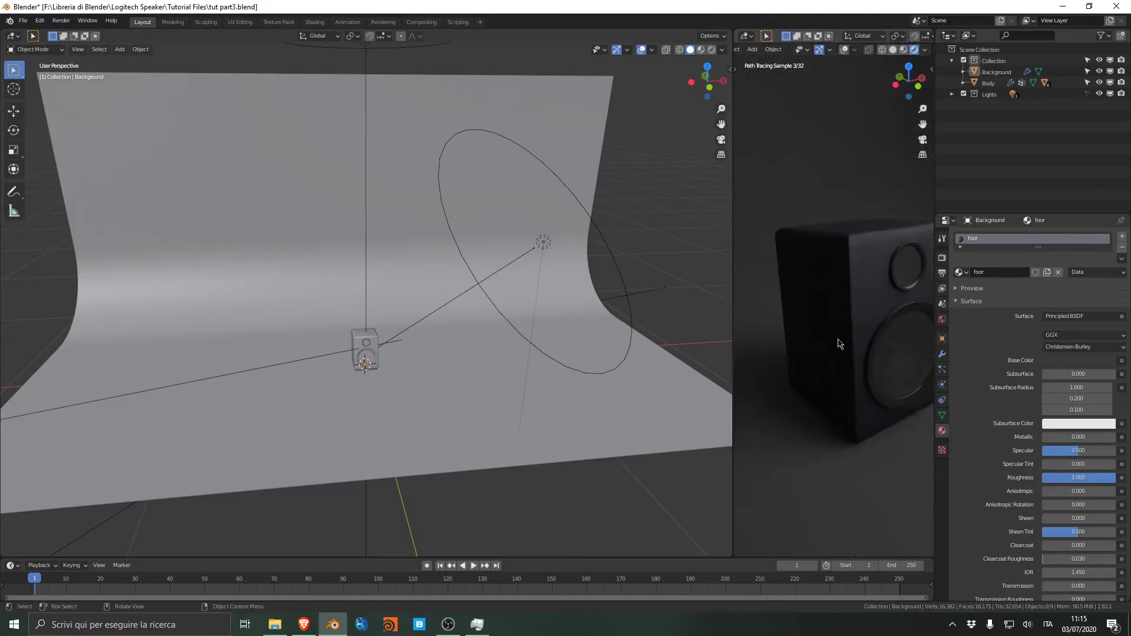
Compare the body's rendered edge up close with the Main_Bevel modifier's viewport display off and on
mouse_move(825, 341)
middle_down()
mouse_move(786, 362)
mouse_move(843, 348)
mouse_move(788, 285)
mouse_move(821, 281)
mouse_move(847, 338)
middle_up()
scroll(843, 348, up, 3)
scroll(791, 297, up, 2)
scroll(820, 281, up, 2)
scroll(831, 297, up, 2)
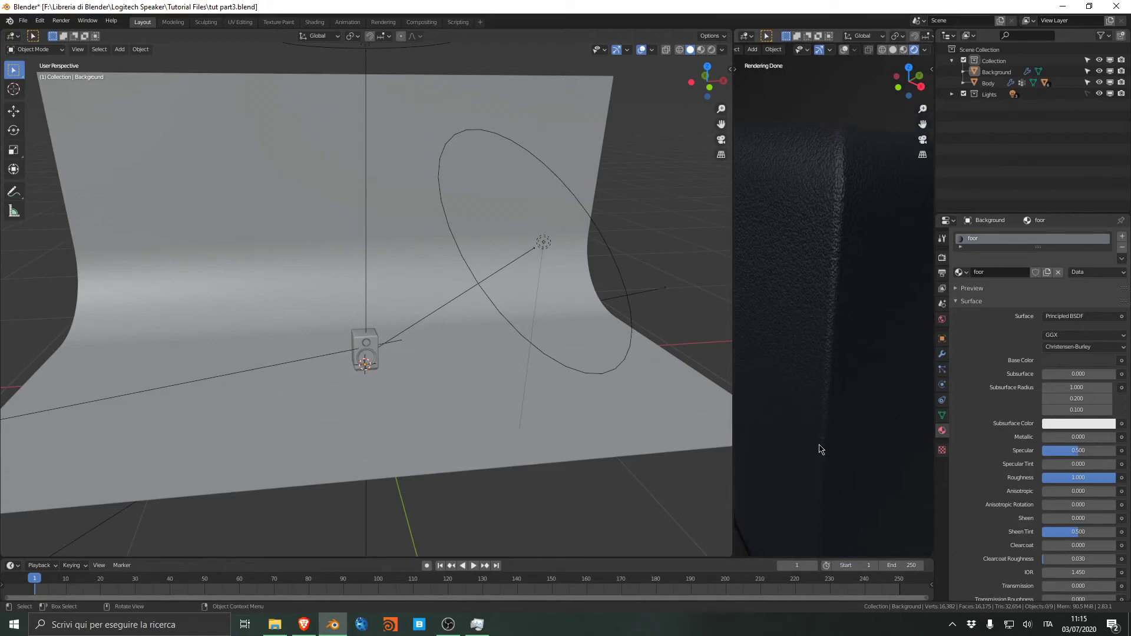
click(941, 353)
click(833, 228)
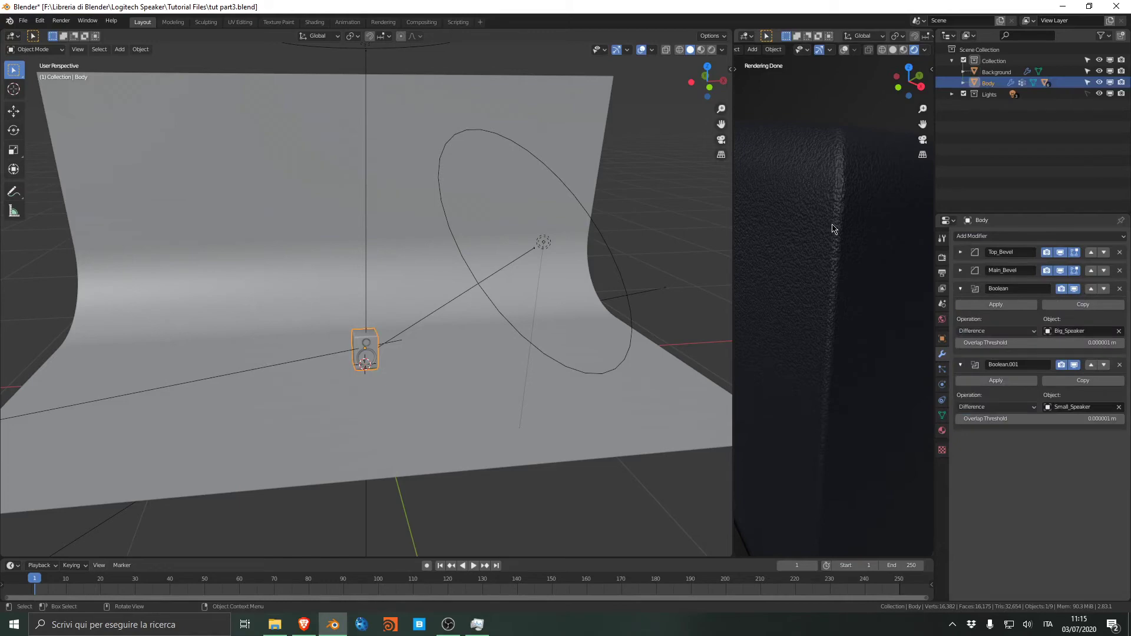
click(1060, 271)
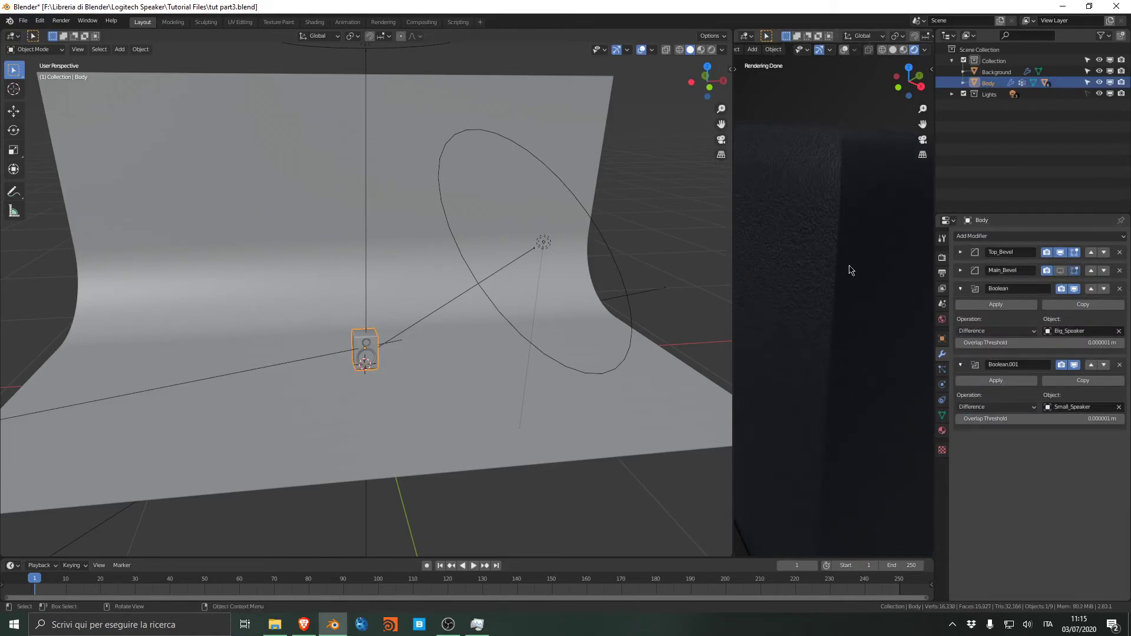
click(1061, 271)
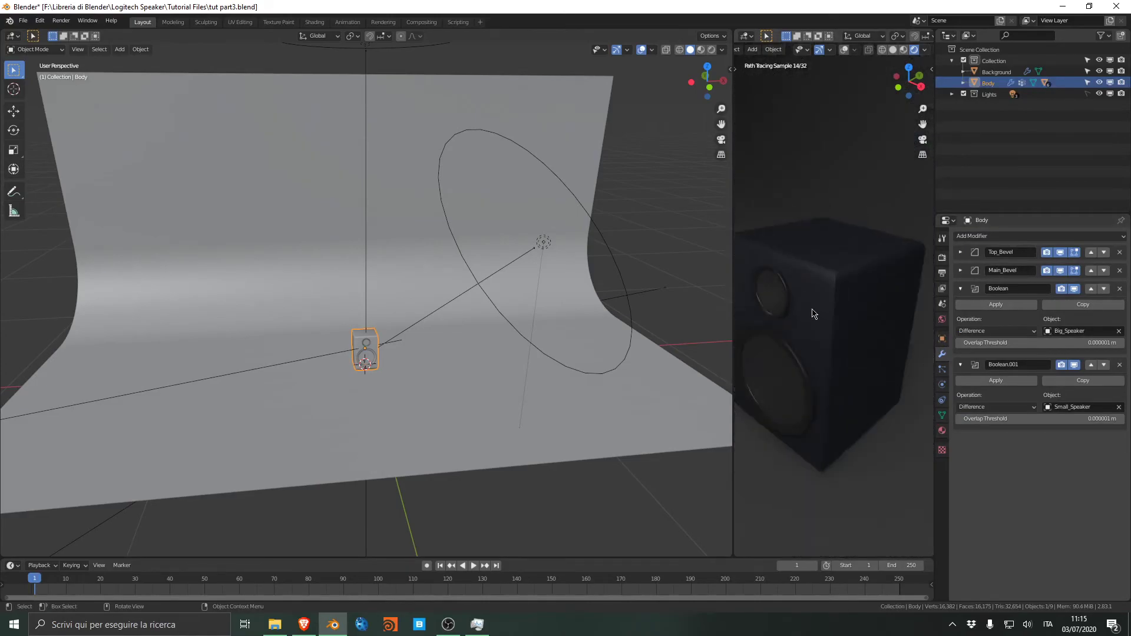
Examine the rendered speaker from several angles and from farther away
scroll(814, 315, down, 3)
mouse_move(803, 364)
middle_down()
mouse_move(884, 349)
mouse_move(763, 351)
middle_up()
scroll(795, 337, up, 4)
scroll(797, 336, down, 4)
middle_drag(860, 320, 924, 330)
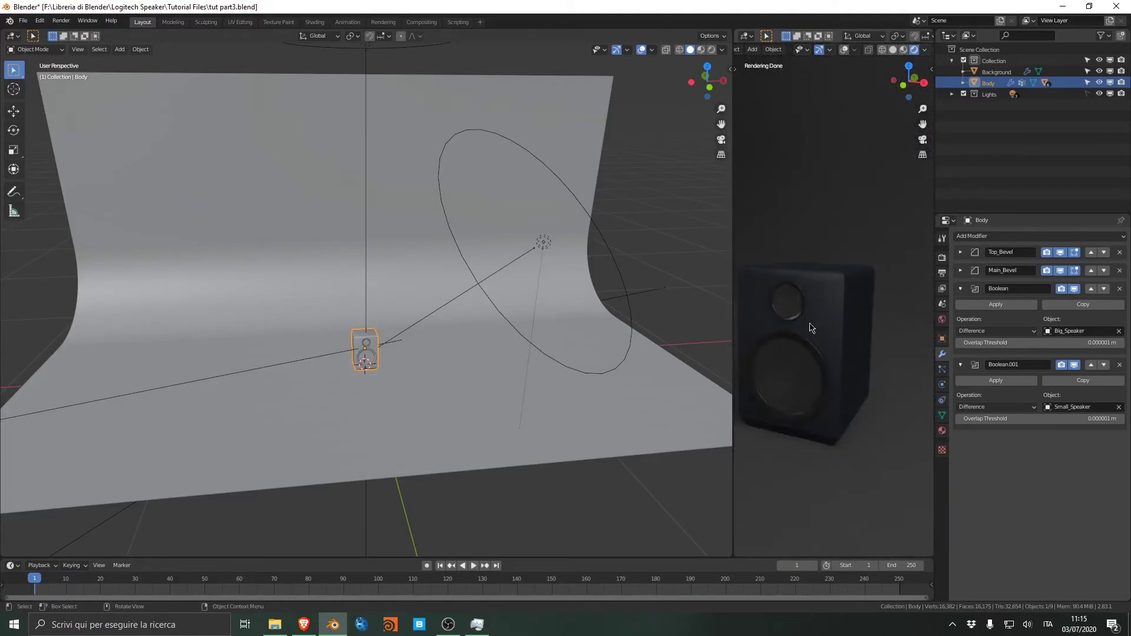
scroll(813, 326, down, 4)
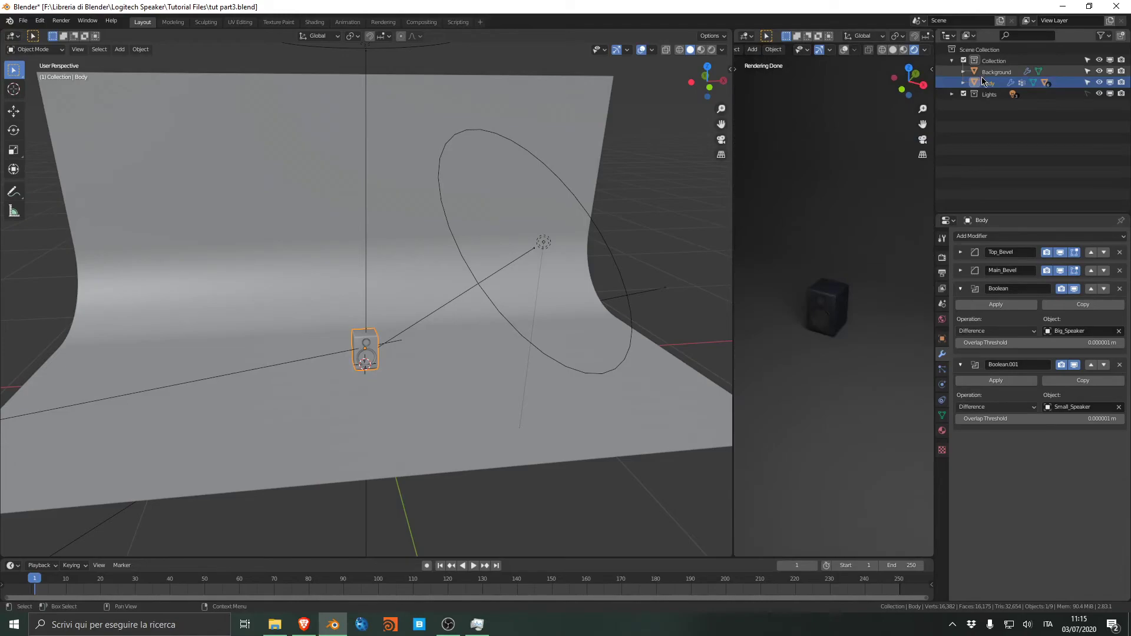
middle_drag(429, 226, 425, 246)
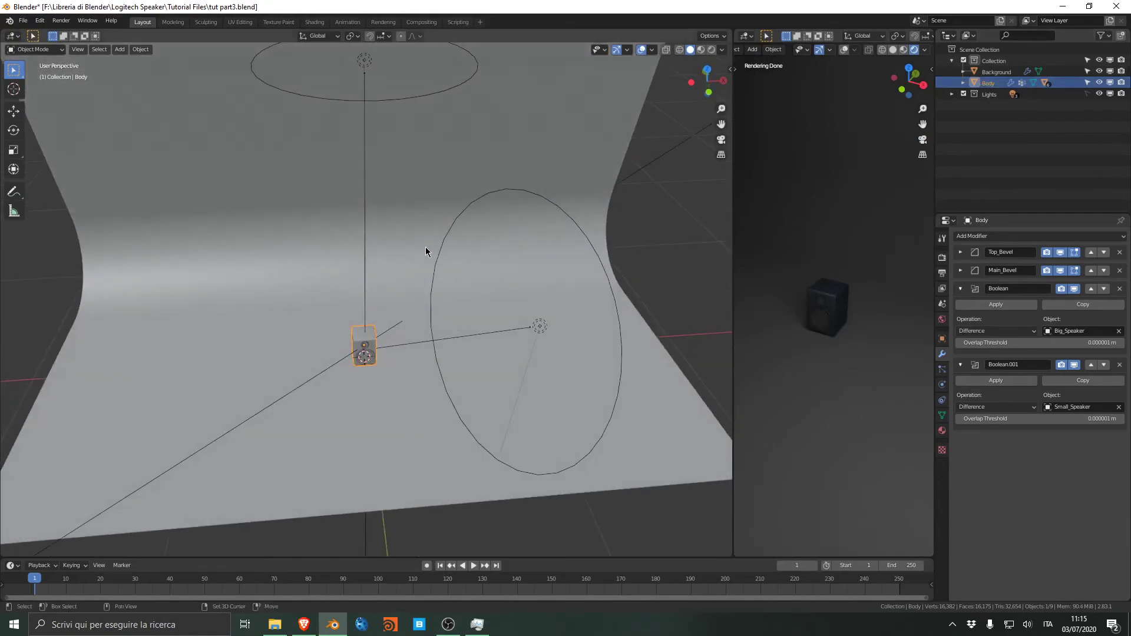
key(shift+d)
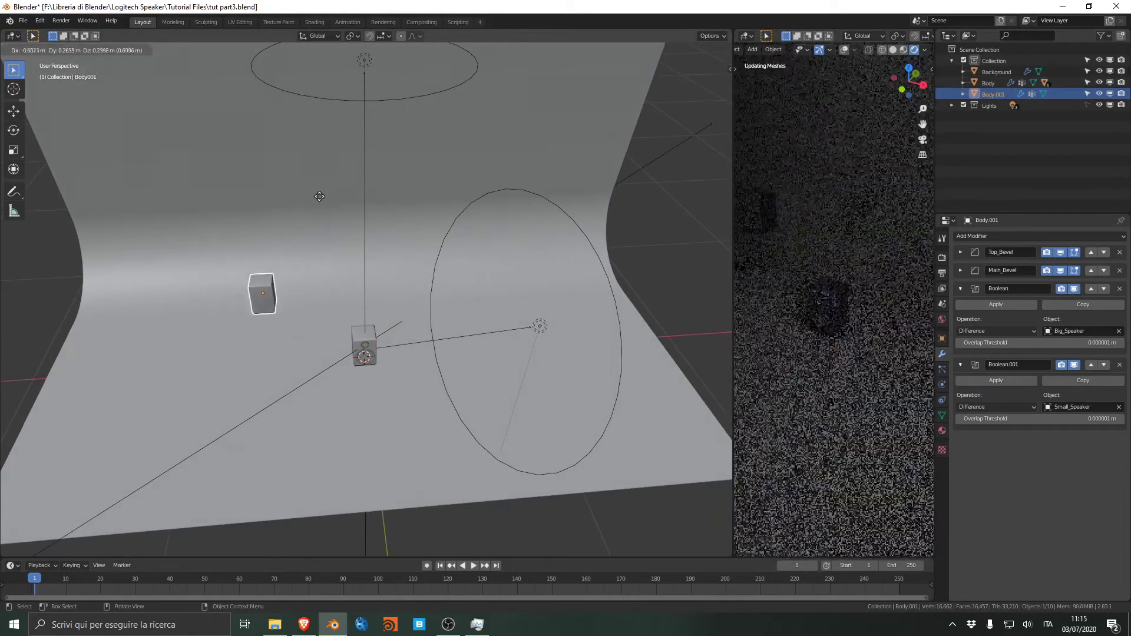
right_click(319, 196)
key(x)
click(321, 194)
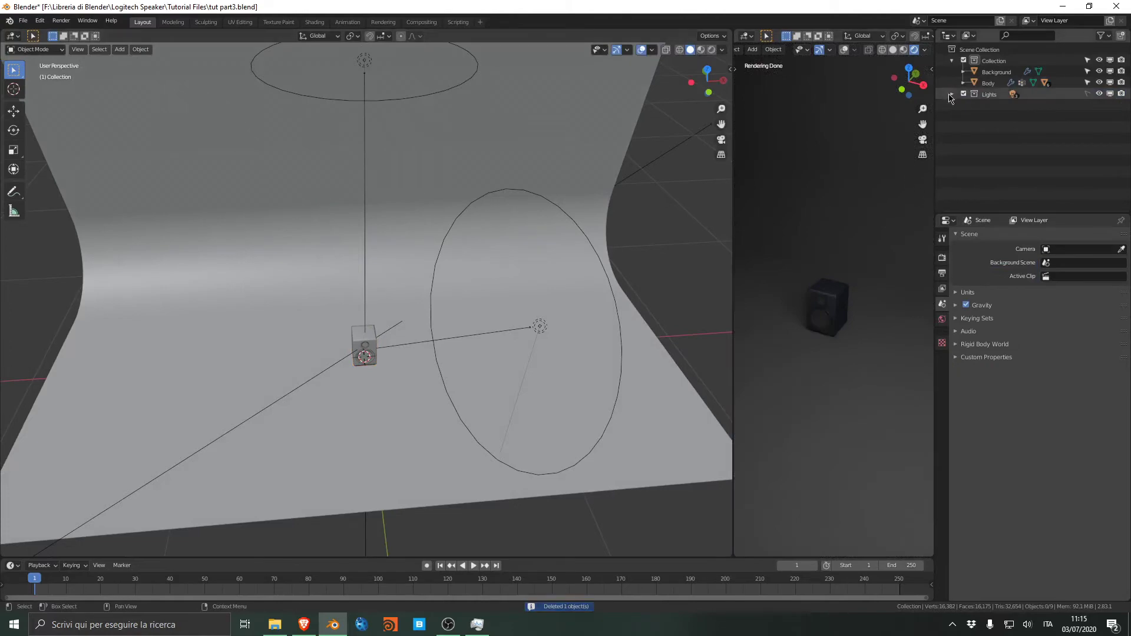
Expand the Body hierarchy in the outliner and unhide its Small_Speaker and Big_Speaker cutter objects
click(964, 83)
click(987, 83)
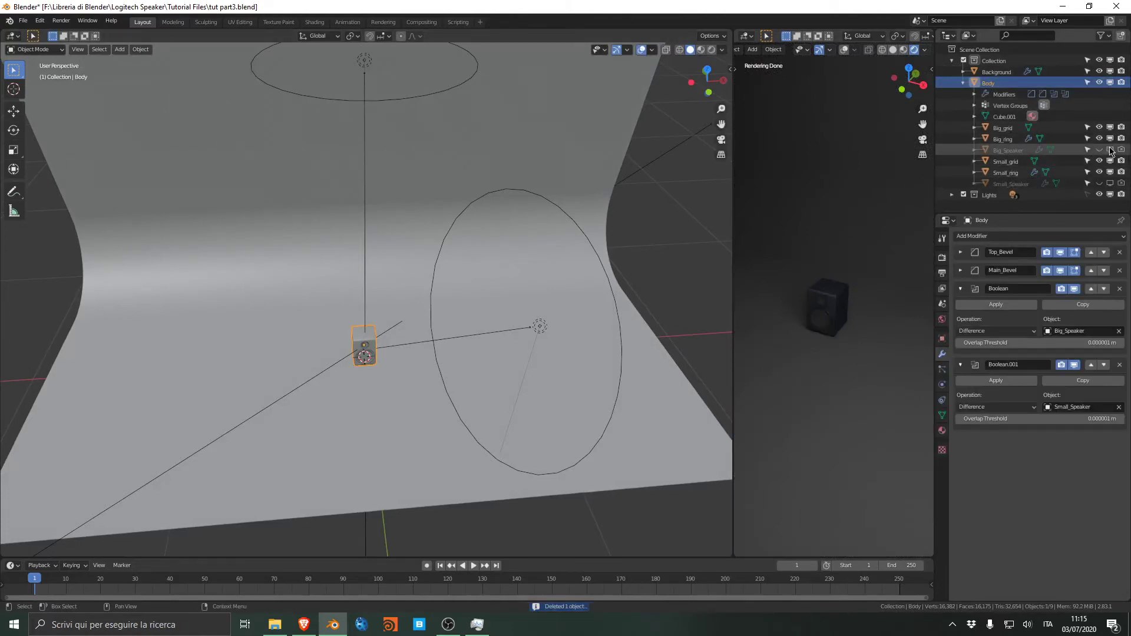
click(1099, 183)
click(1099, 150)
Duplicate the Body with all its child objects, place the copy beside the original speaker and rotate it about the Z axis
shift+click(1007, 184)
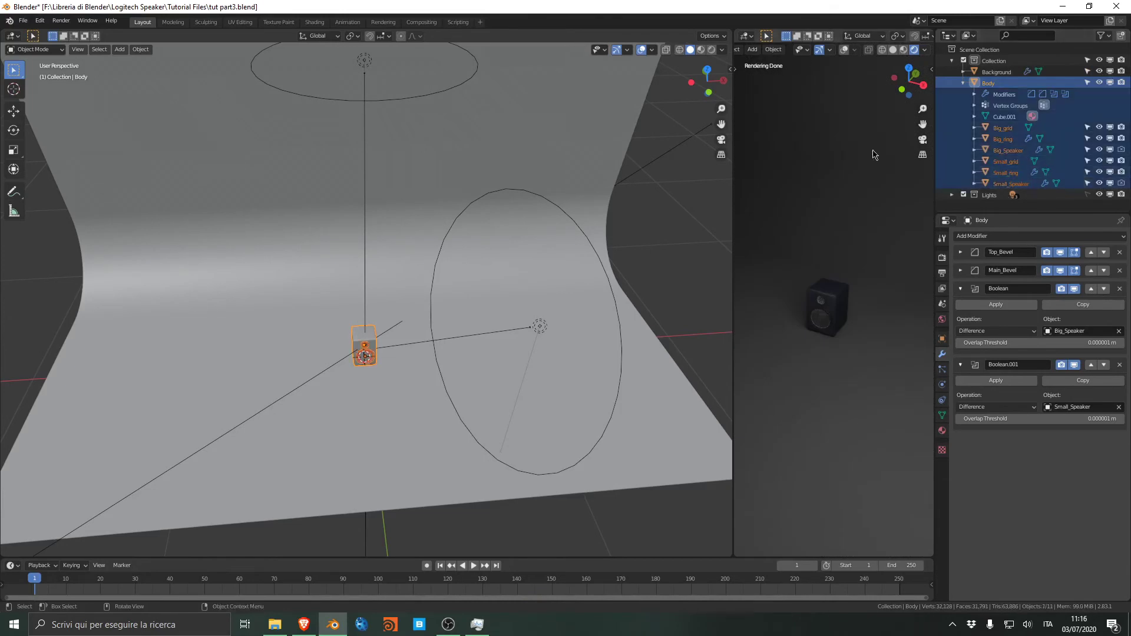
key(shift+d)
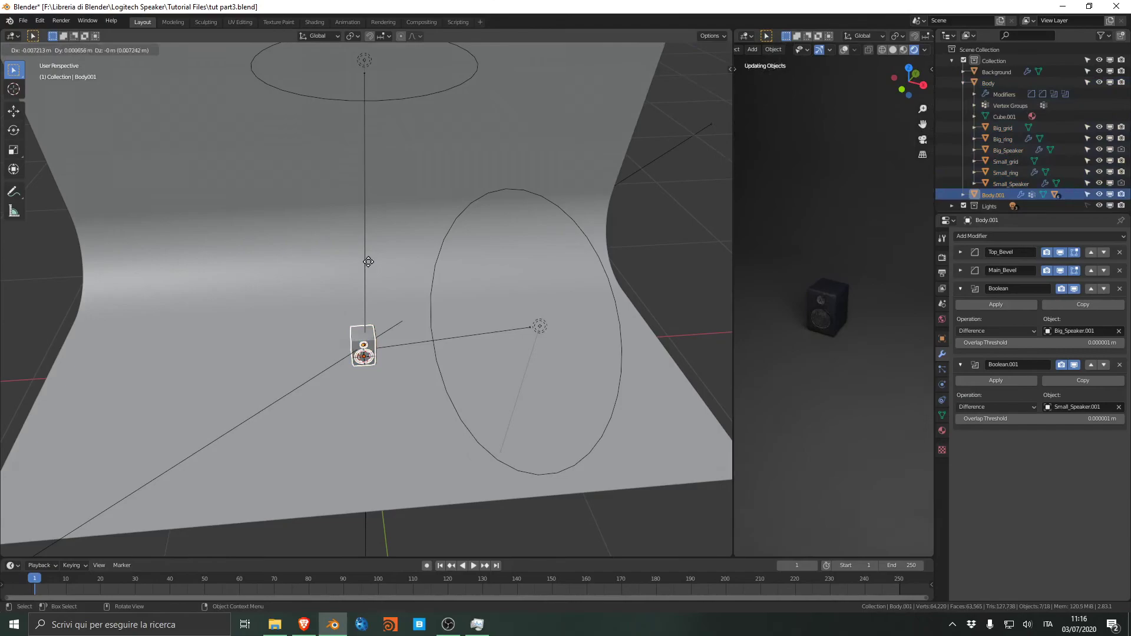
click(125, 240)
key(r)
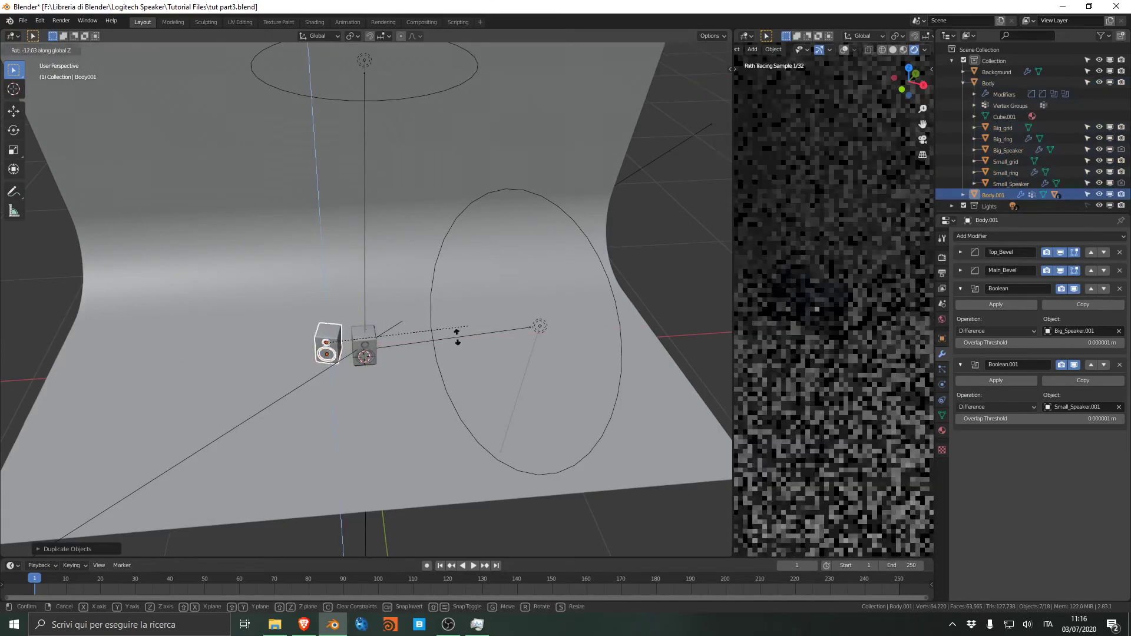
click(408, 371)
Move the duplicate speaker about 0.09 m back in the floor plane and rotate it about 12° around the Z axis
scroll(858, 283, up, 6)
middle_drag(837, 312, 830, 281)
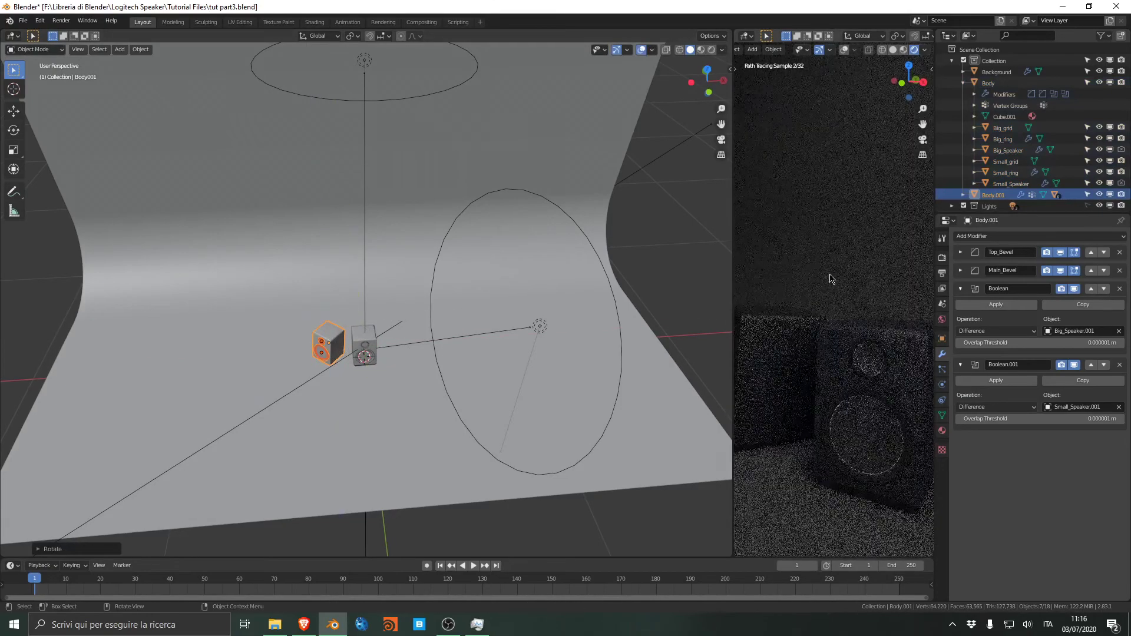
scroll(820, 294, down, 1)
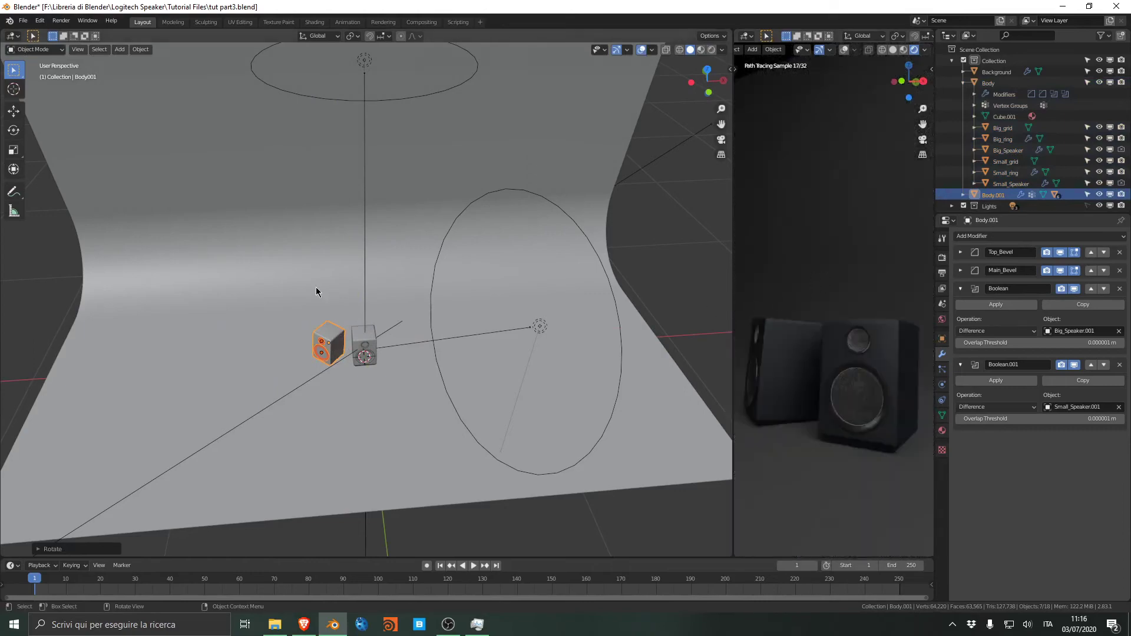
scroll(318, 288, up, 3)
key(g)
key(shift+z)
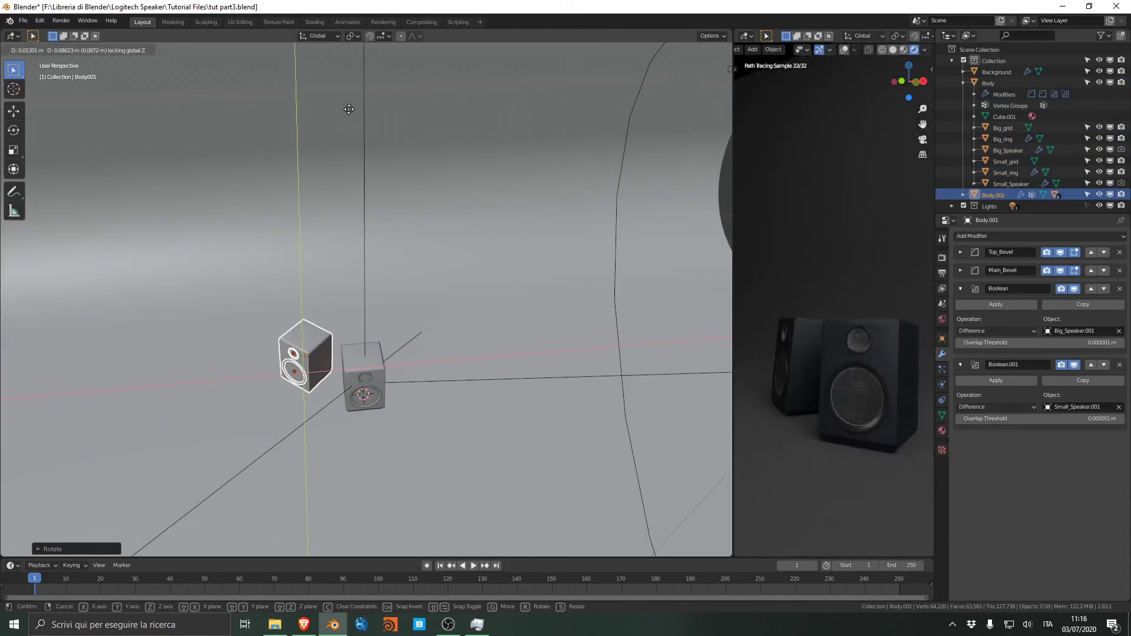
click(348, 109)
key(r)
key(z)
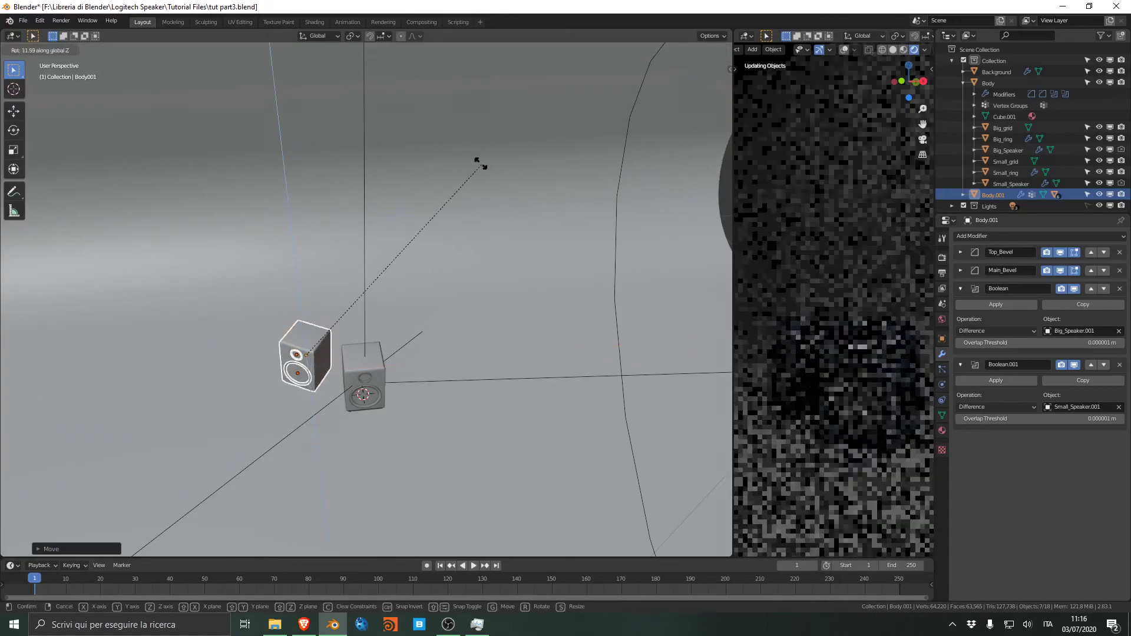
click(479, 165)
Shift the duplicate speaker closer behind the original in the horizontal plane and save the file
middle_drag(799, 342, 854, 339)
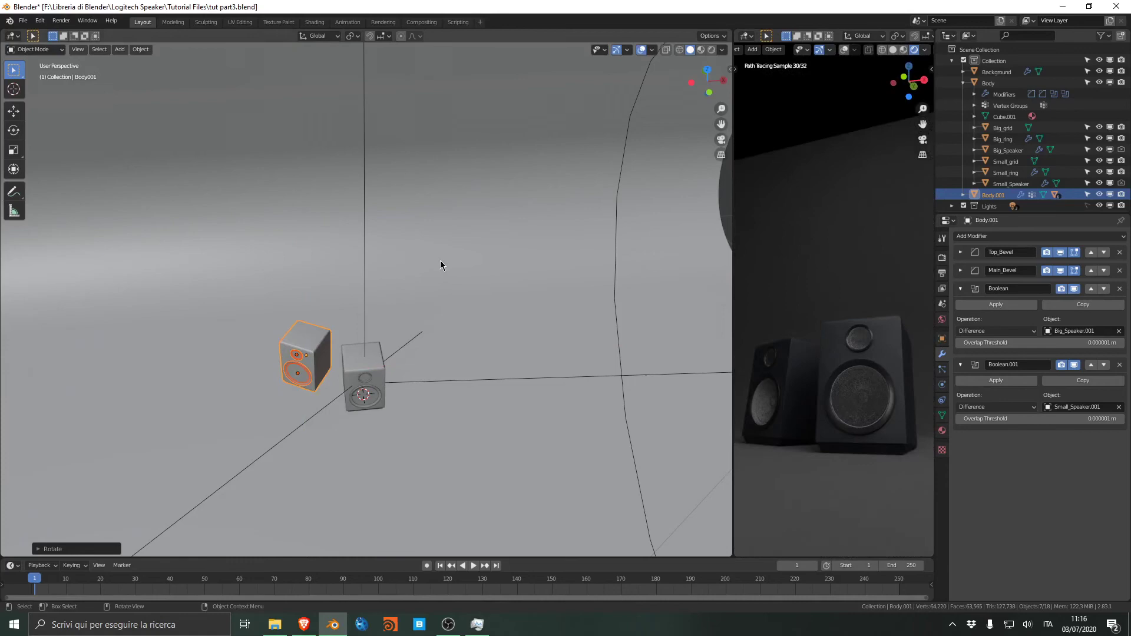
key(g)
key(shift+z)
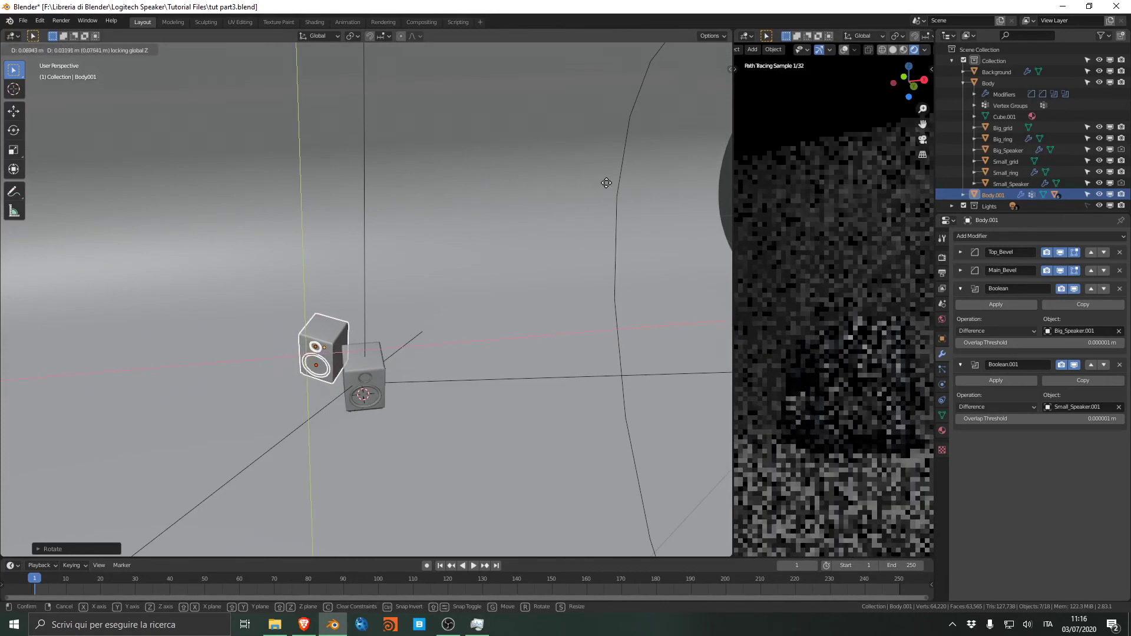
click(550, 182)
key(ctrl+s)
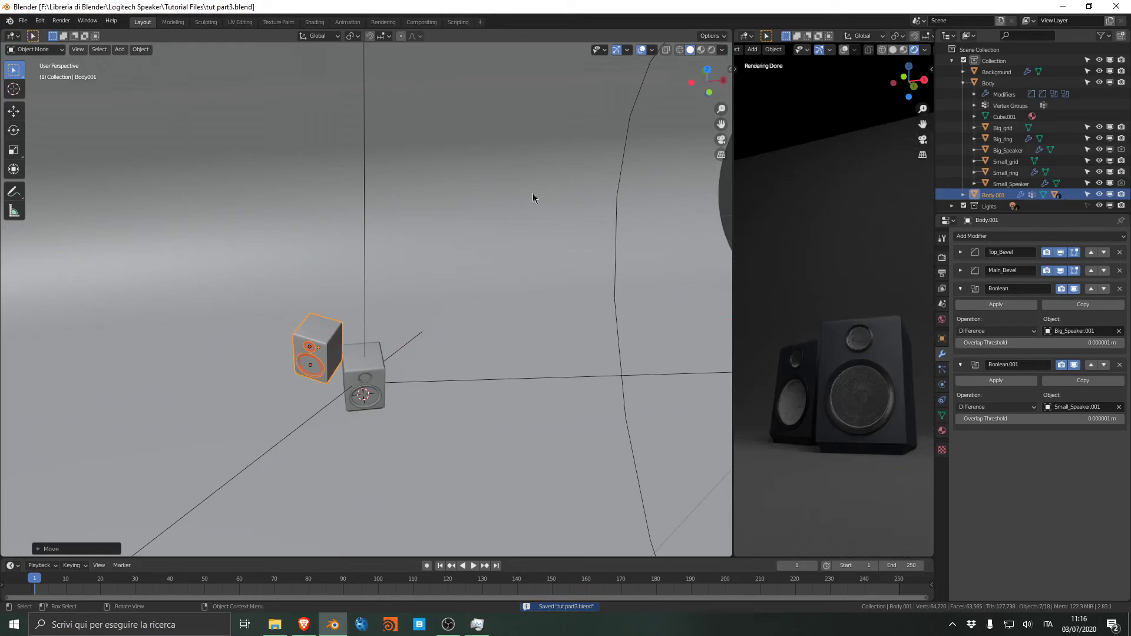
Inspect the original speaker's render up close and hide its Small_Speaker and Big_Speaker cutters
click(533, 198)
scroll(813, 377, up, 5)
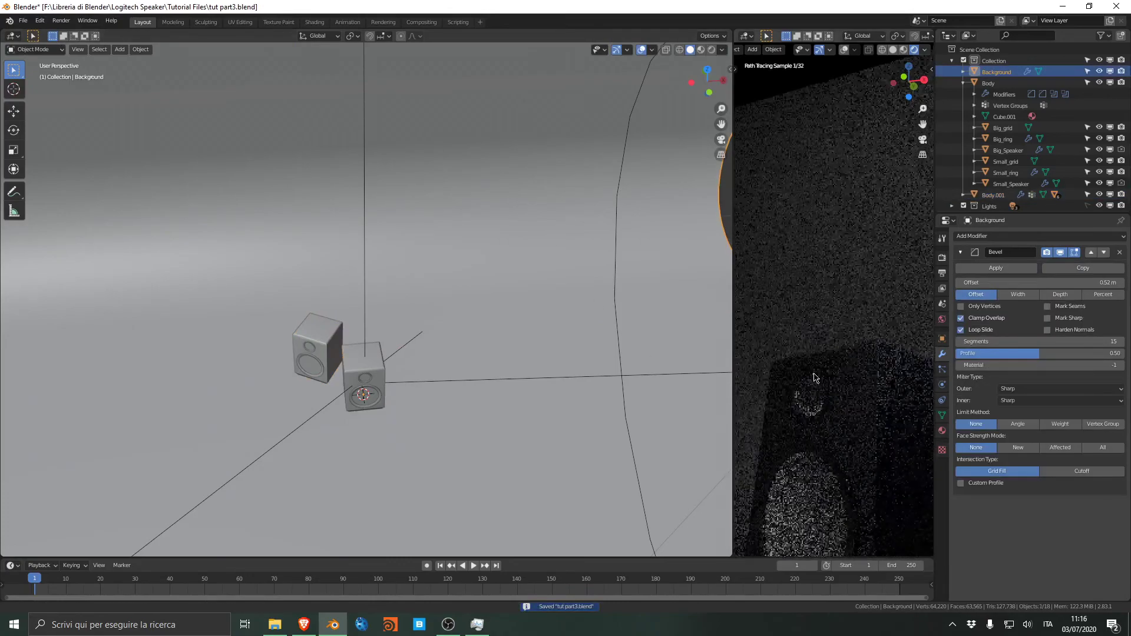
shift+middle_drag(813, 377, 831, 274)
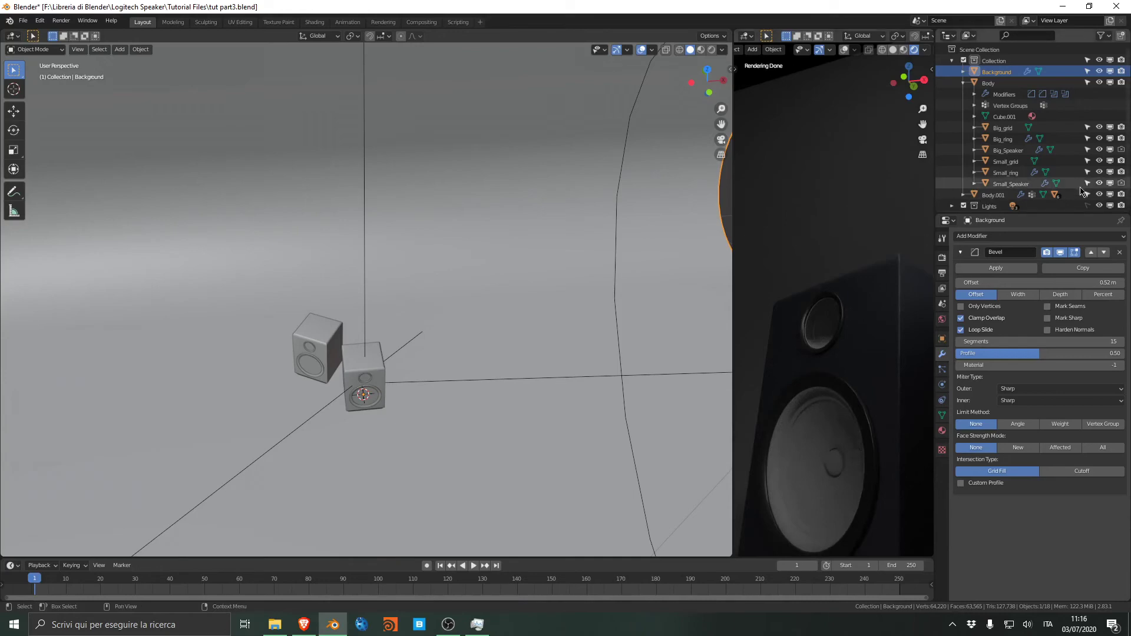
click(1099, 183)
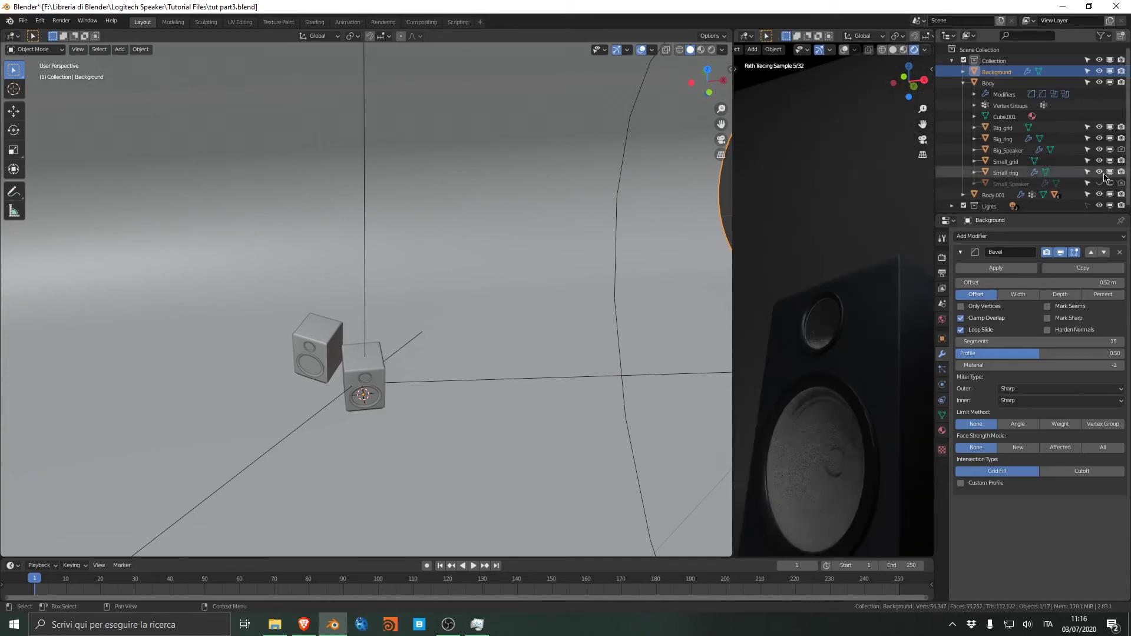
click(1099, 150)
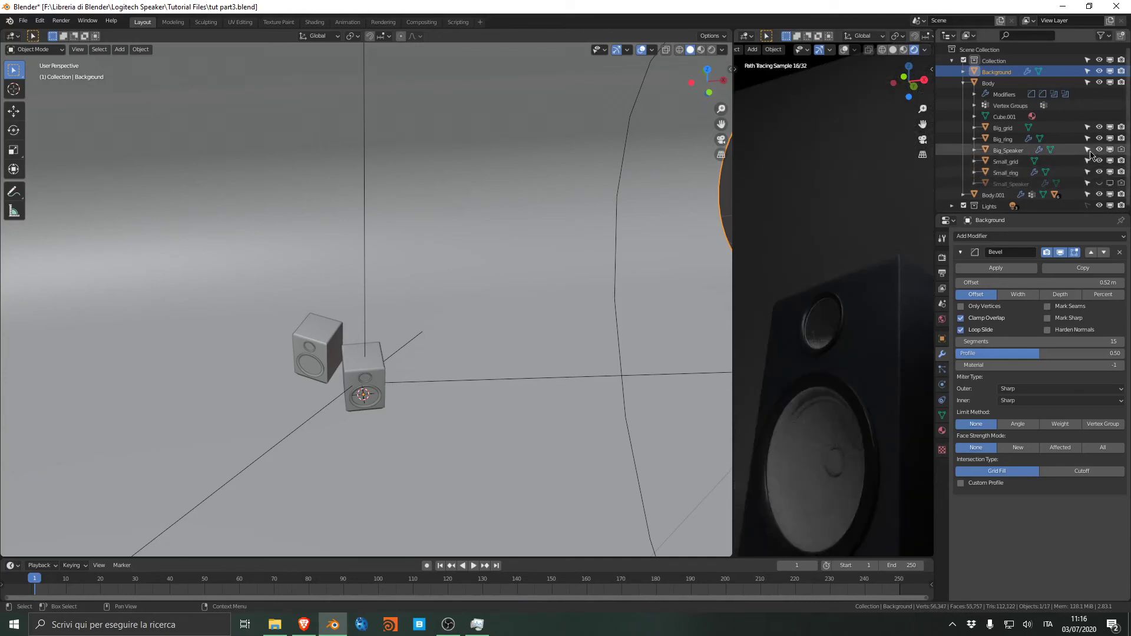
Collapse Body, expand Body.001, hide its Small_Speaker.001 and Big_Speaker.001 cutters and save the file
click(963, 83)
click(963, 94)
click(1098, 195)
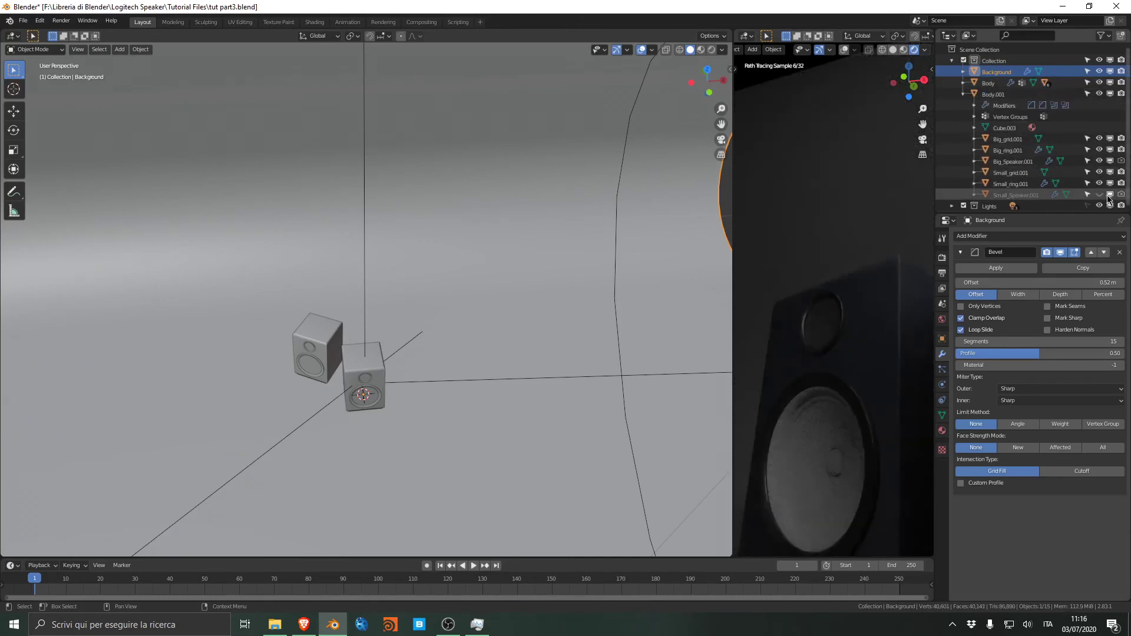
click(1098, 161)
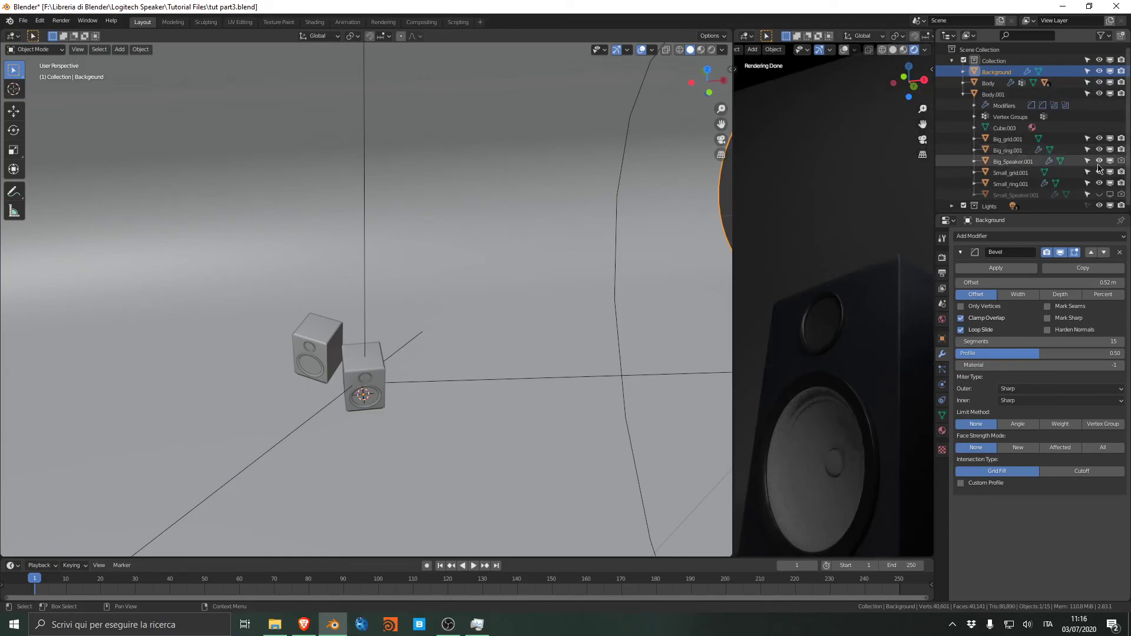
key(ctrl+s)
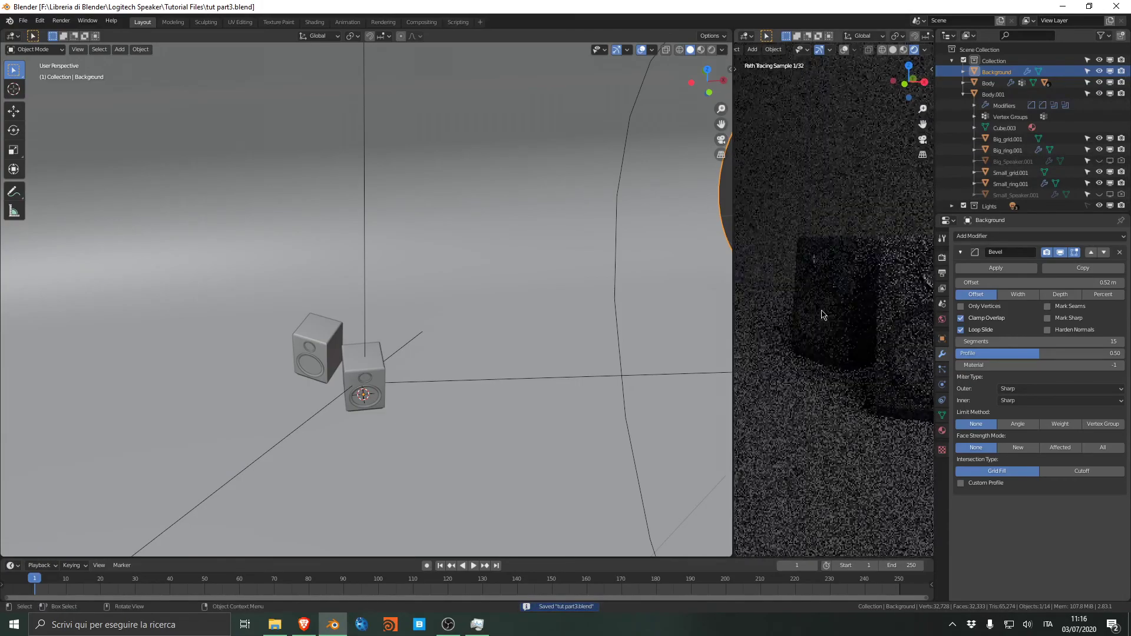
Try lowering the specular of the background's material to about 0.1
scroll(832, 280, down, 2)
shift+middle_drag(803, 285, 775, 293)
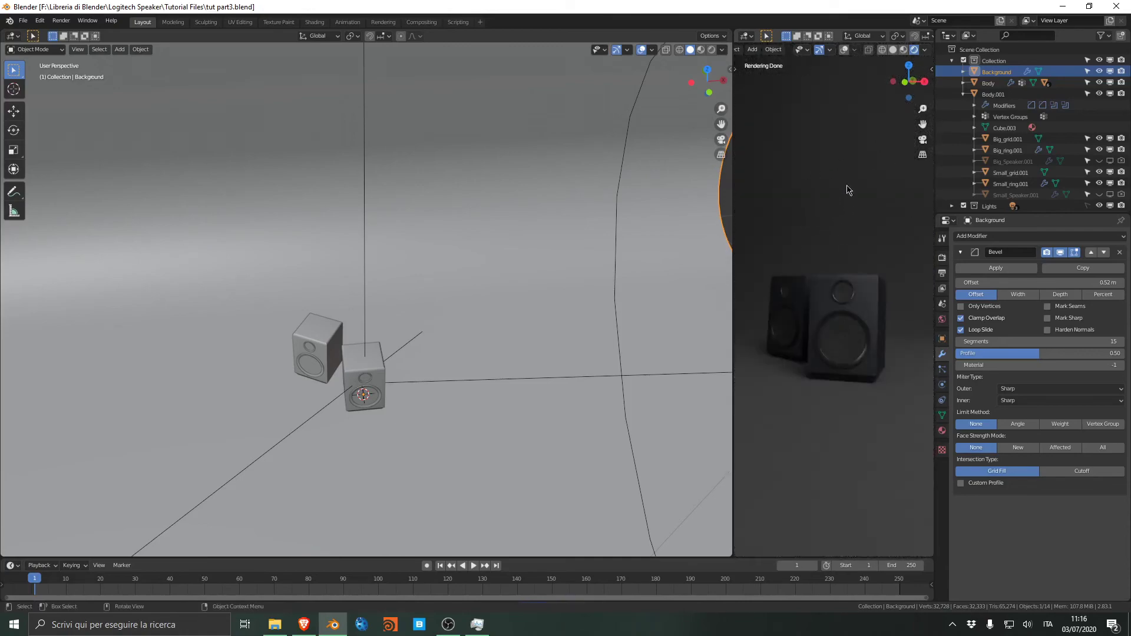
click(942, 431)
drag(1060, 451, 1019, 451)
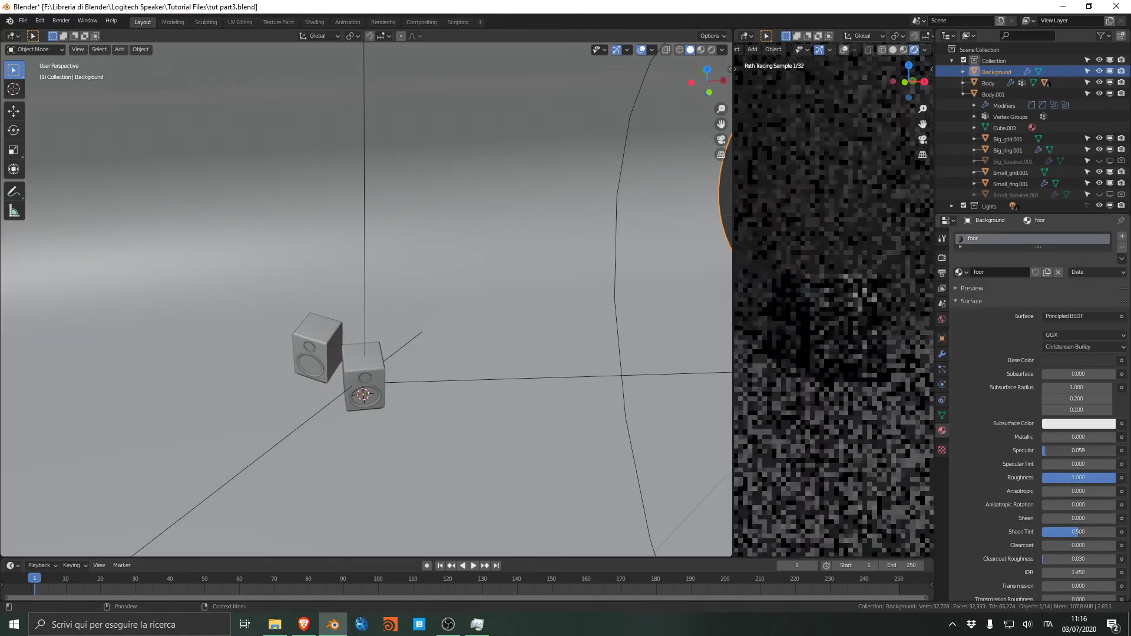
right_click(1043, 451)
Save the file and check the arrangement of the two speakers from another angle
key(ctrl+s)
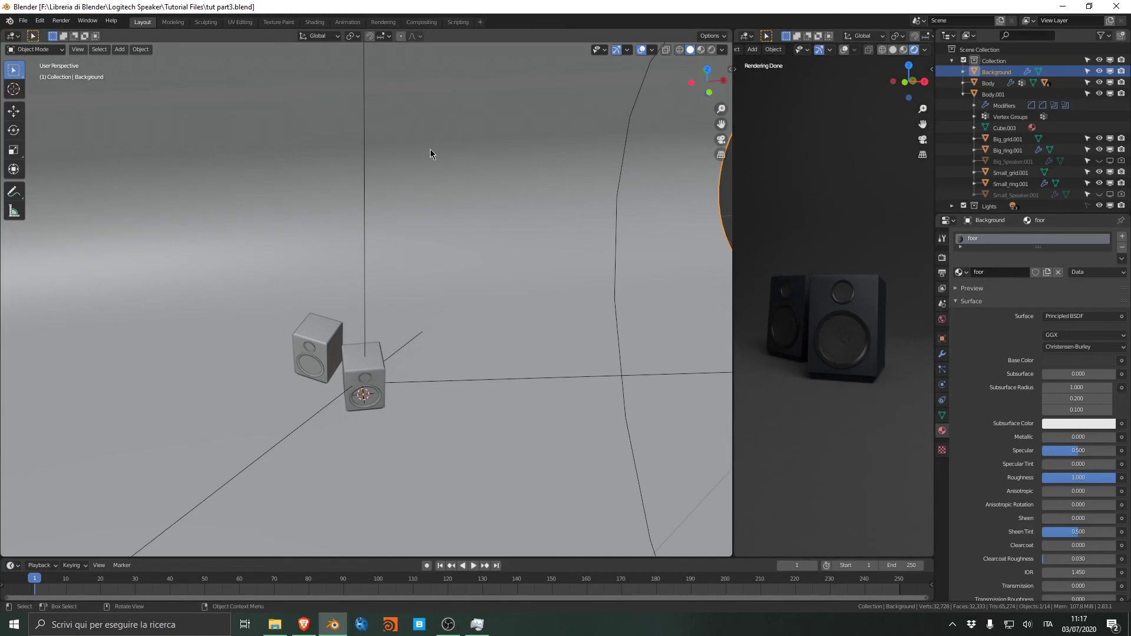
middle_drag(386, 274, 461, 281)
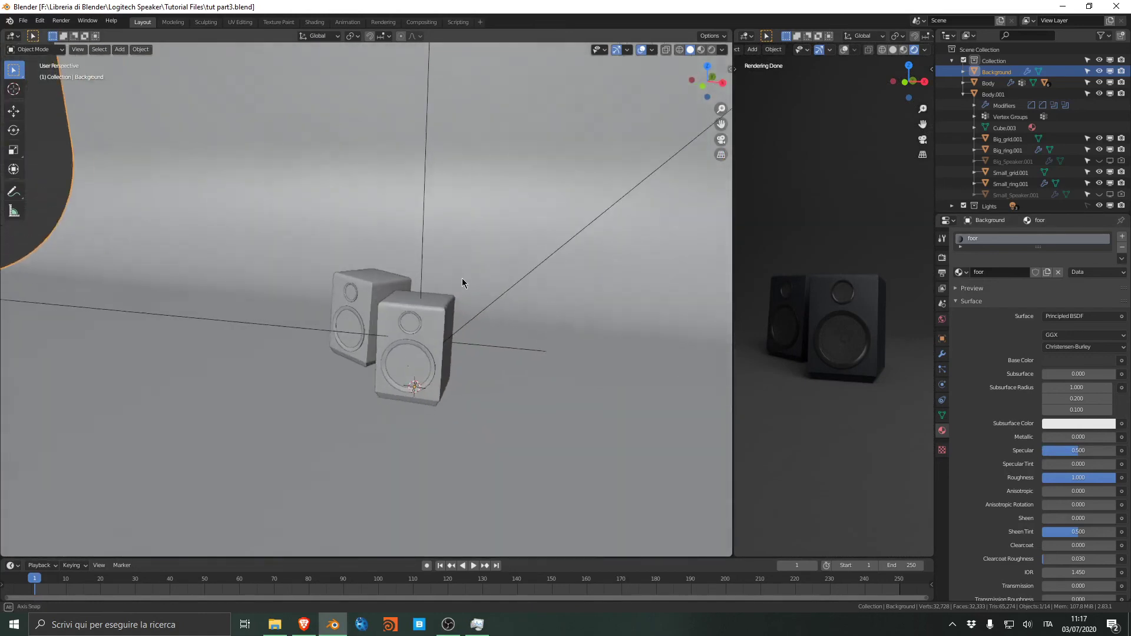
key(ctrl+s)
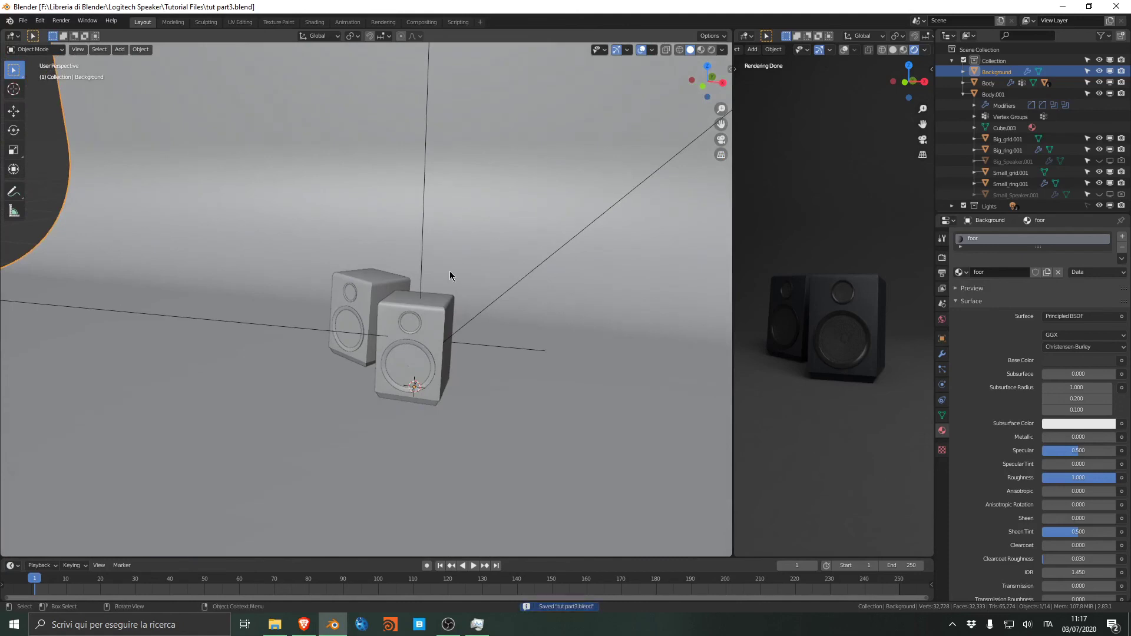